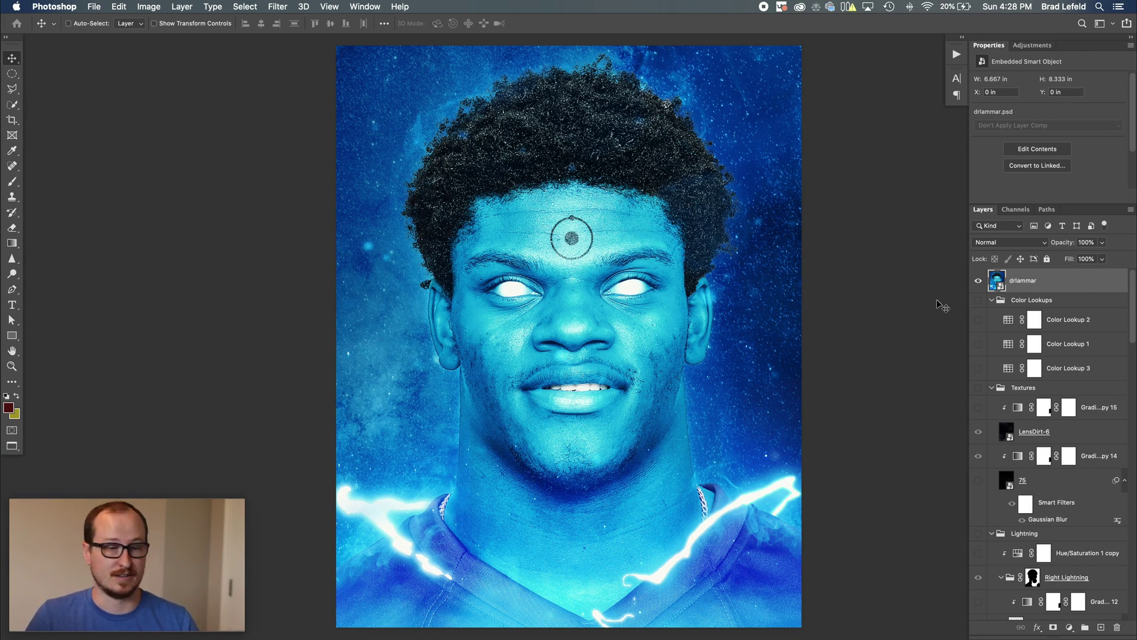
- Delete the merged drlammar layer and show the solid blue Layer 0 in the Background group
left_click(978, 282)
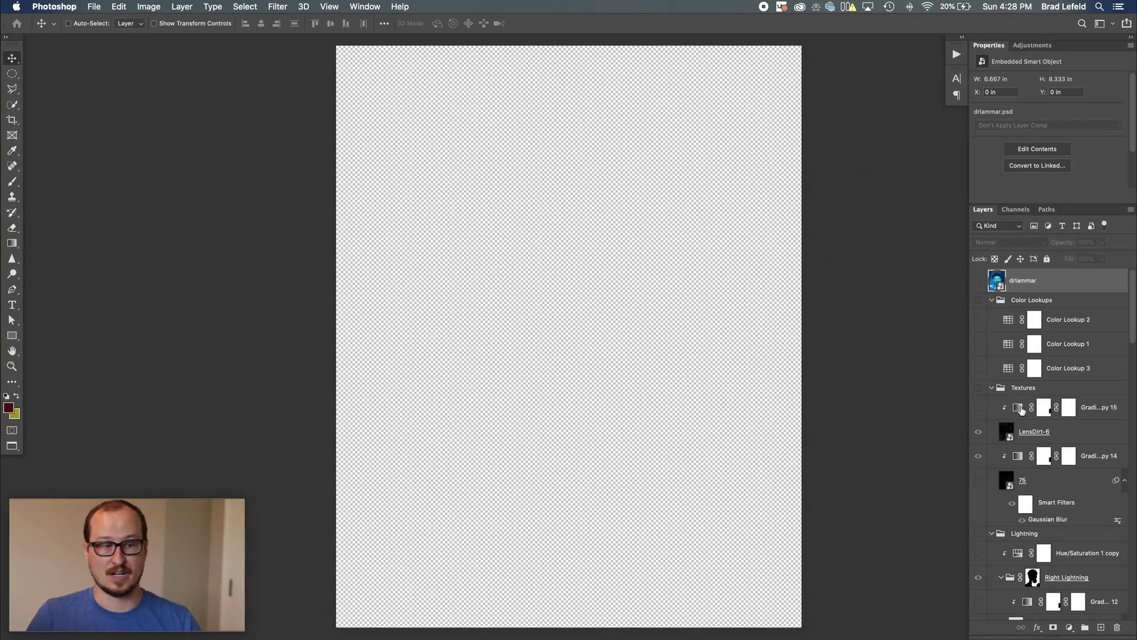
key("Delete")
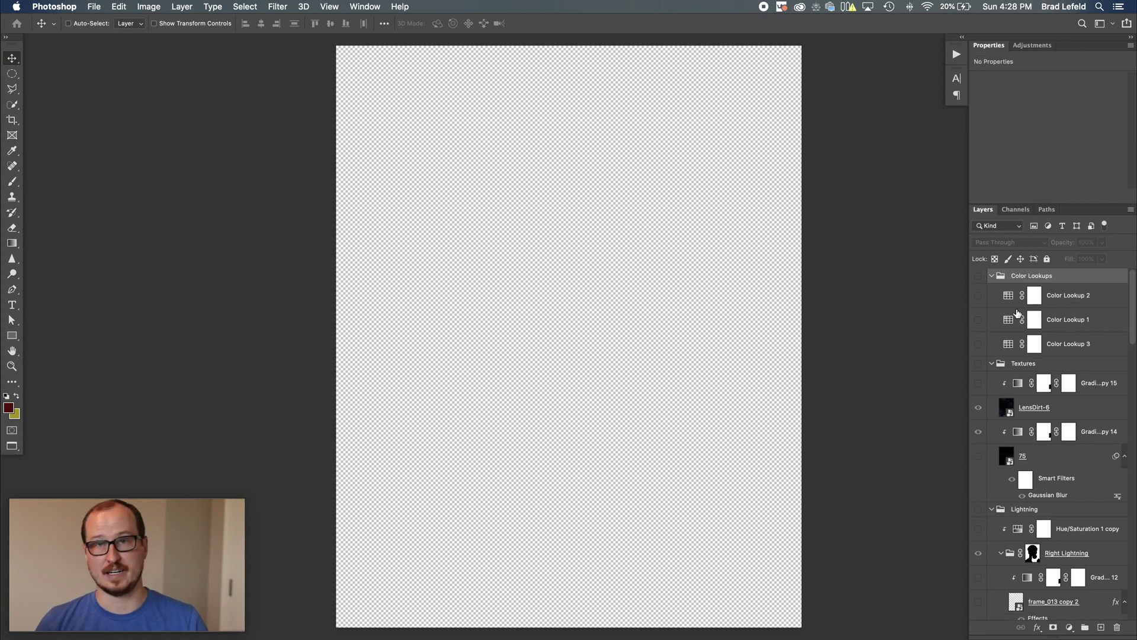
scroll(1016, 314, "down", 10)
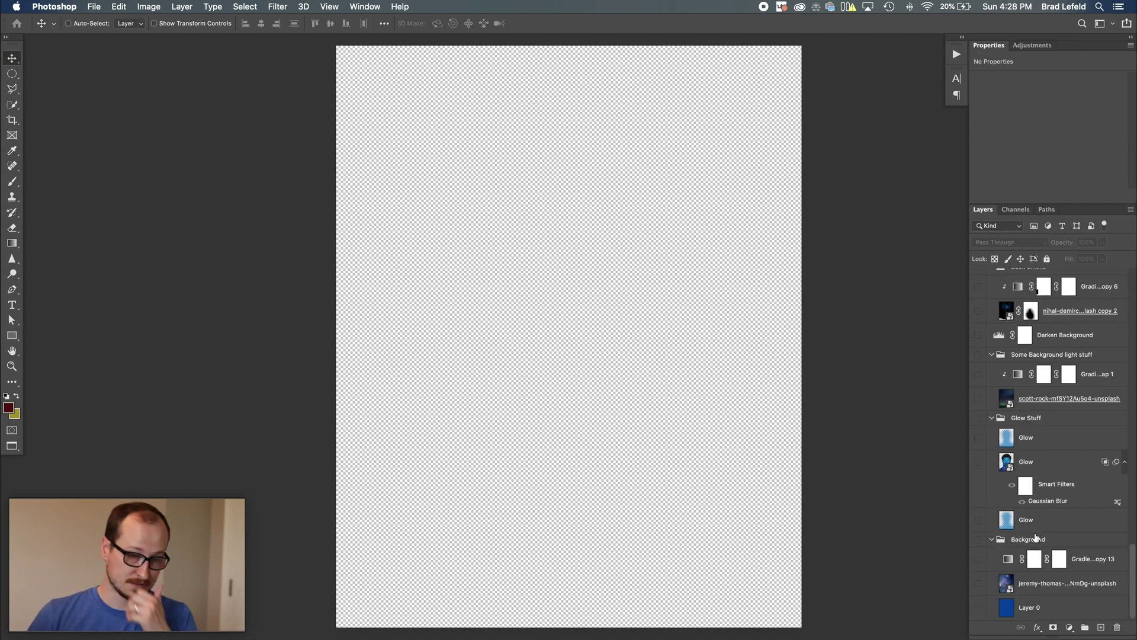
left_click(978, 608)
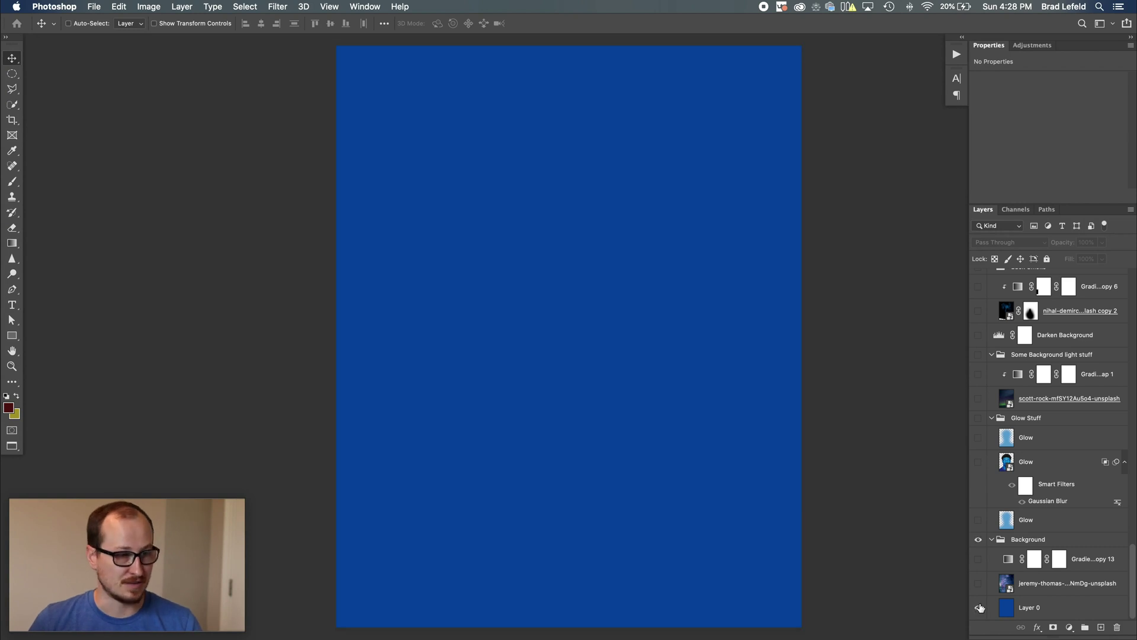
- Show the starry jeremy-thomas photo and the blue gradient map above it in the Background group
left_click(1026, 593)
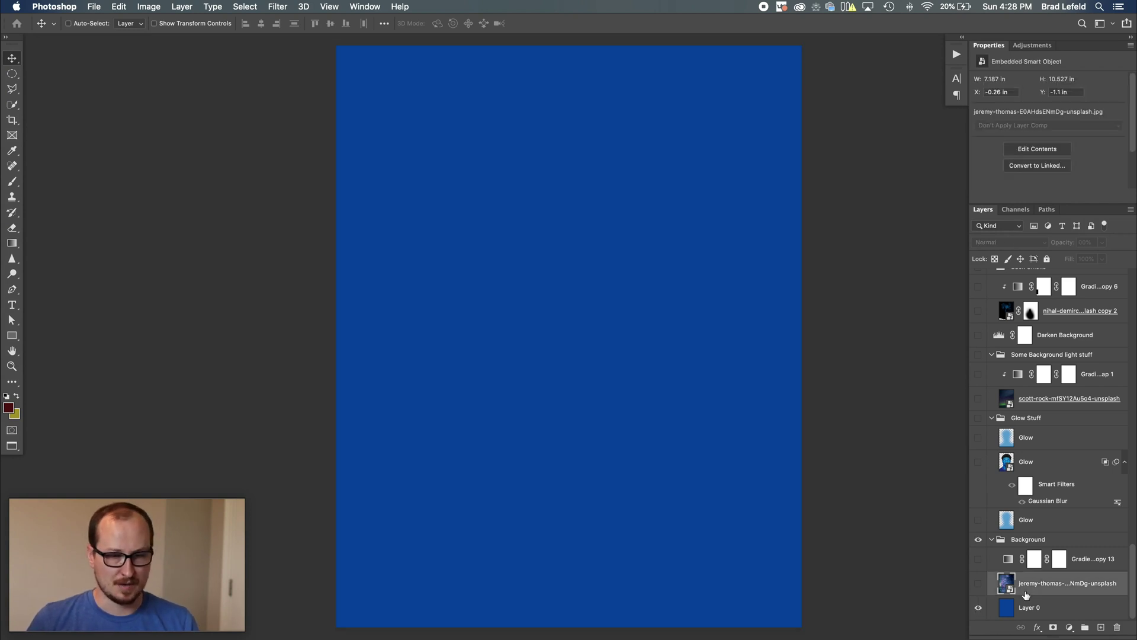
left_click(978, 584)
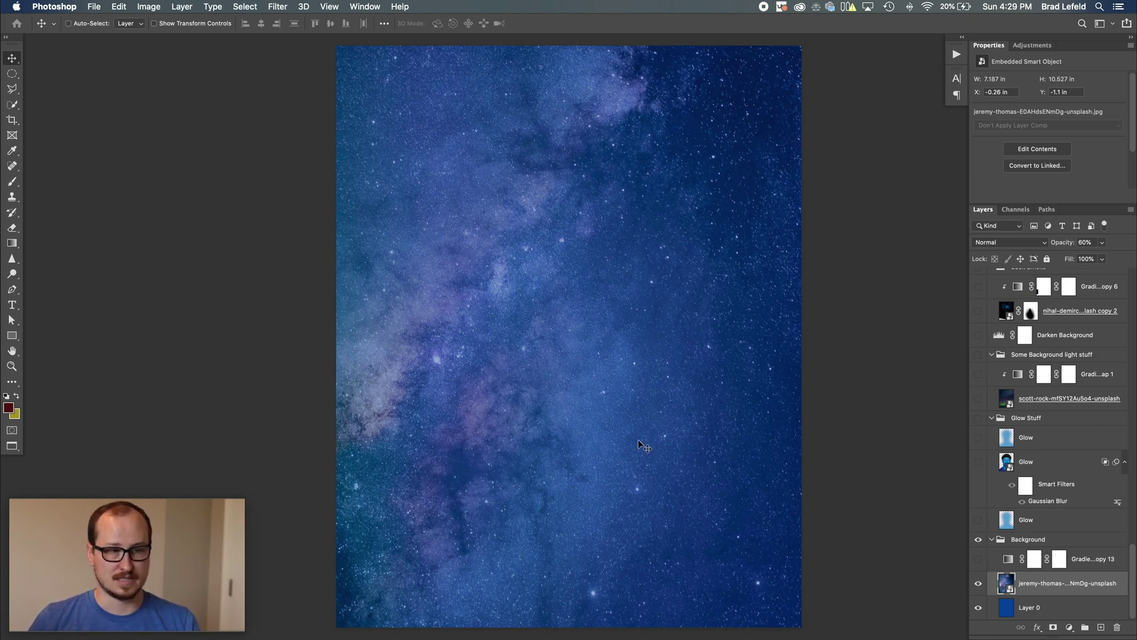
left_click(1001, 562)
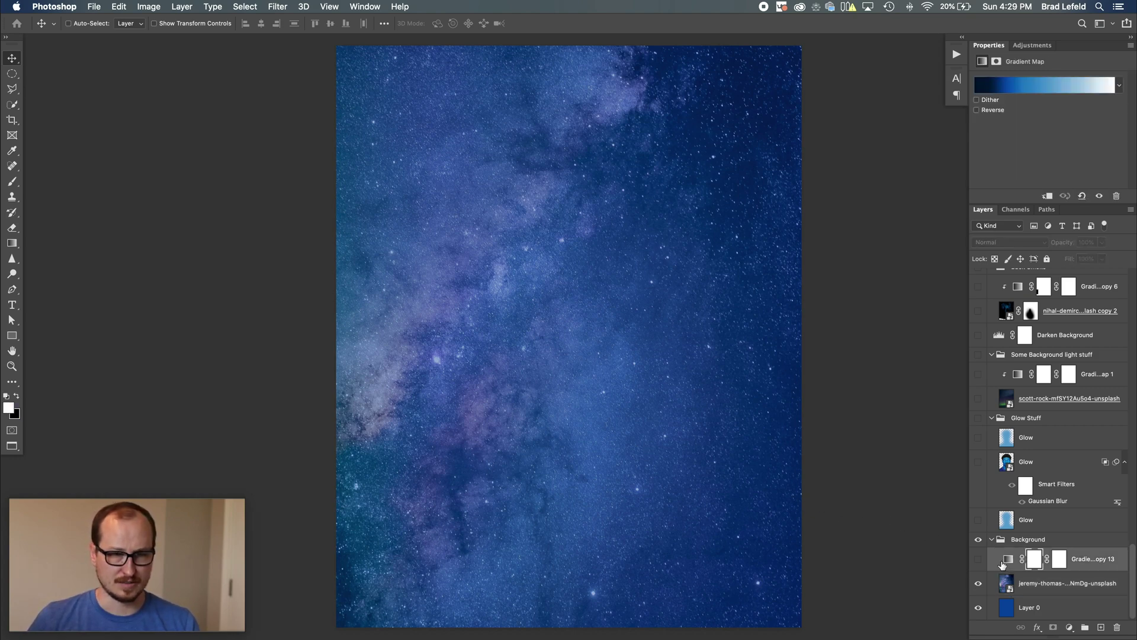
left_click(978, 559)
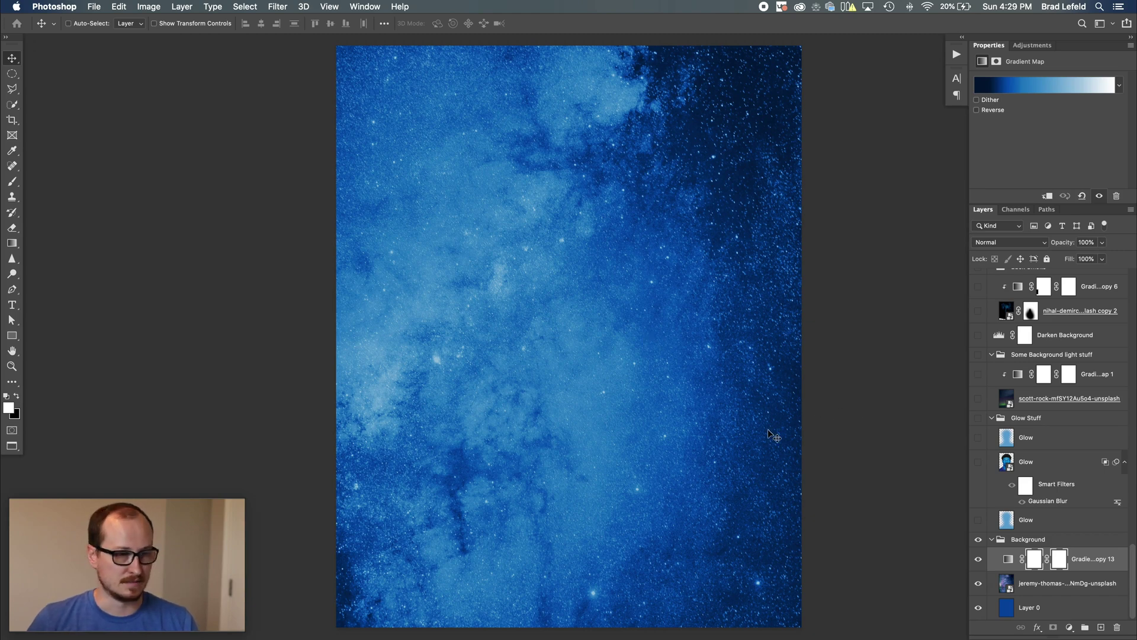
- Show the LamarManhatten portrait layer and open its smart object contents
left_click(1038, 462)
scroll(1037, 464, "up", 3)
scroll(1036, 464, "up", 3)
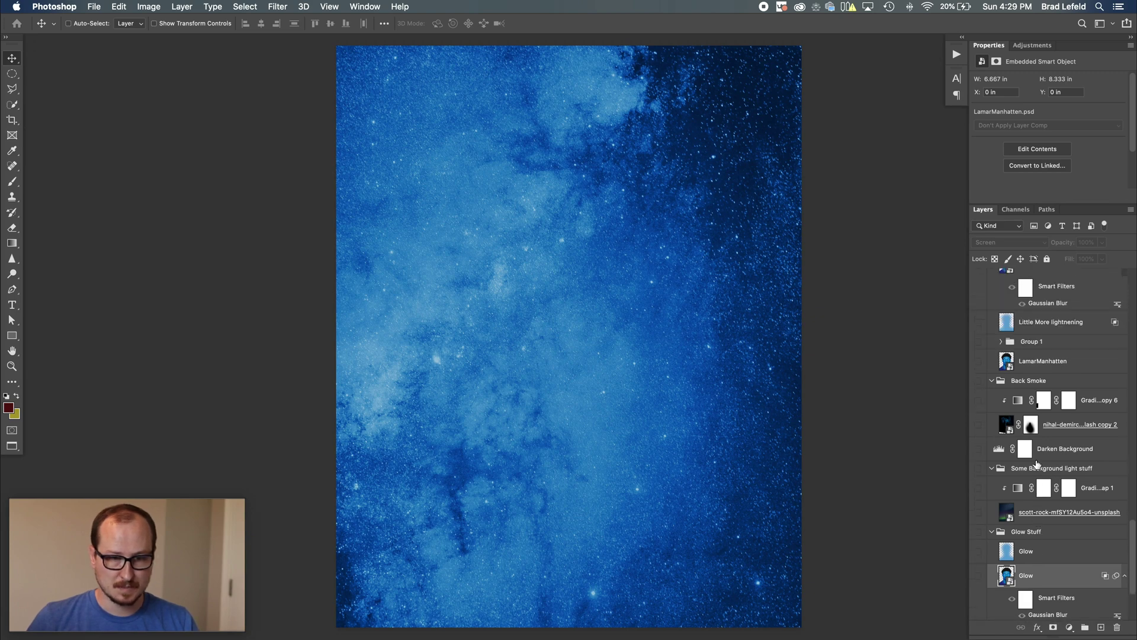
left_click(978, 361)
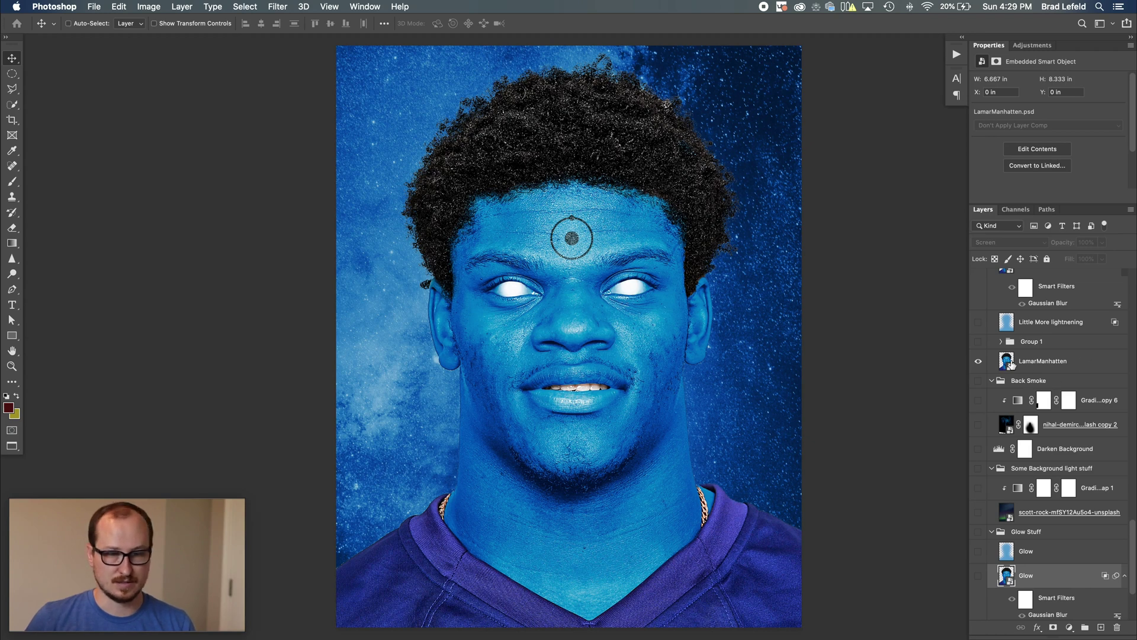
double_click(1007, 360)
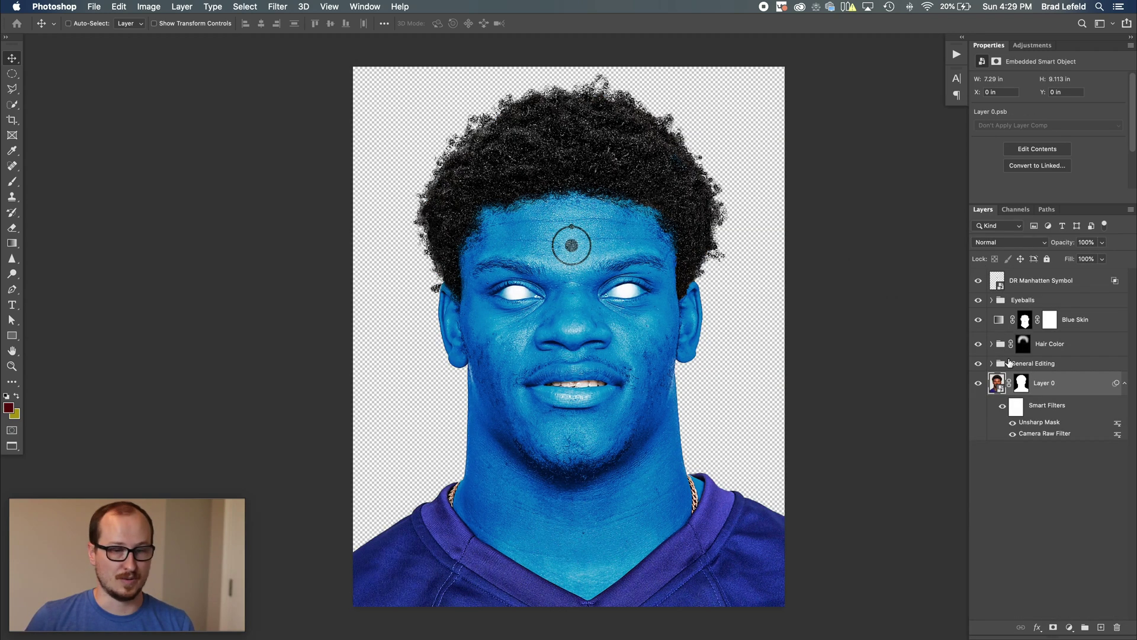
- Open the smart object inside Layer 0 to view the original portrait photo, and return to the portrait composite
double_click(997, 382)
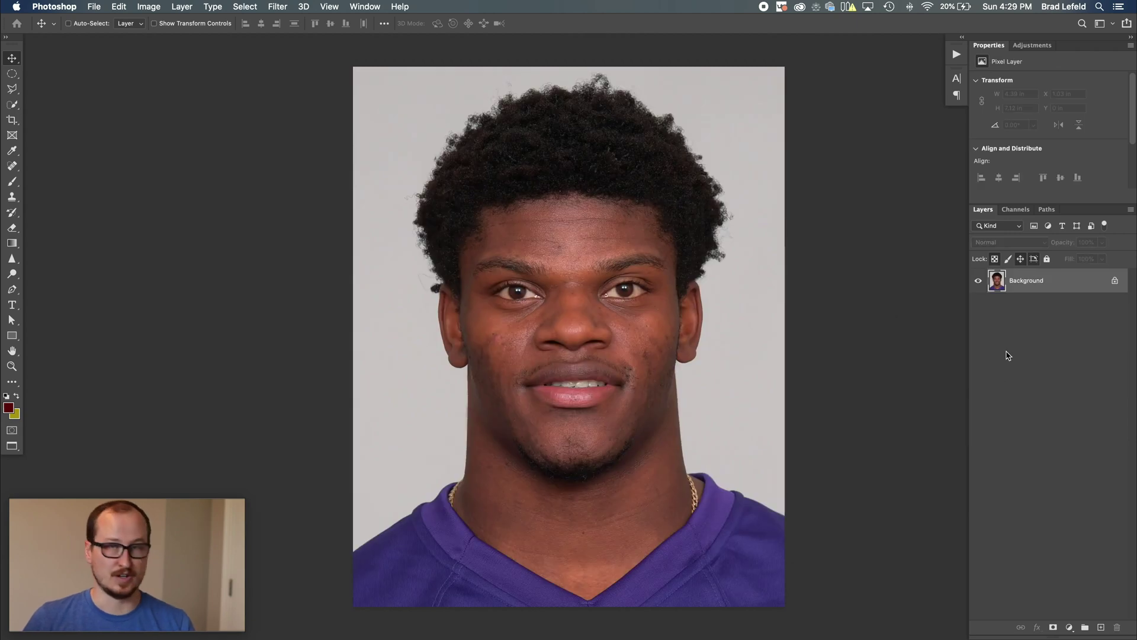
key("super+w")
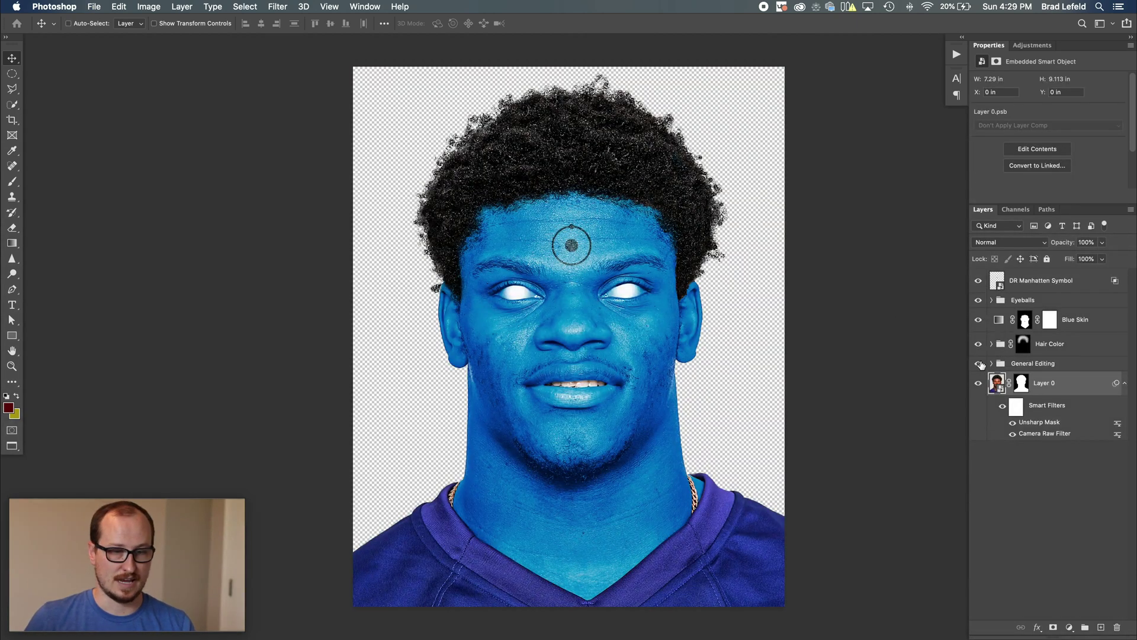
- Show only Layer 0 and switch its smart filters off and on to compare the effect
left_click(979, 382, "alt")
left_click(1000, 406)
left_click(1001, 407)
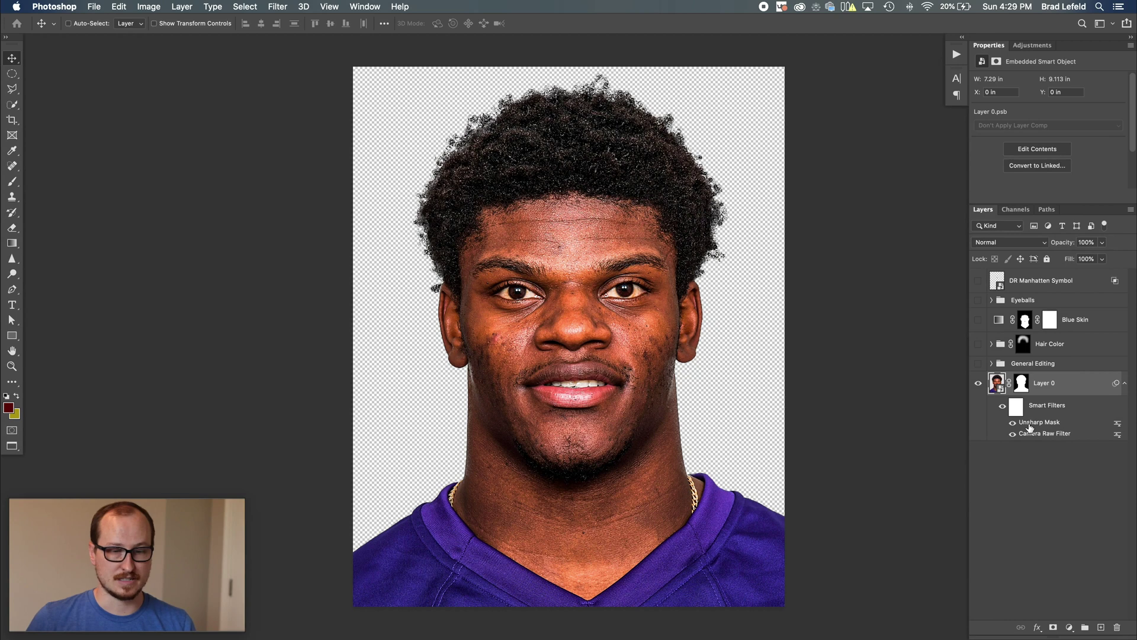
- Examine the BJD2 Blue Fix action and the Channel Mixer 1 and Hue/Saturation 1 adjustments in the General Editing group
left_click(991, 364)
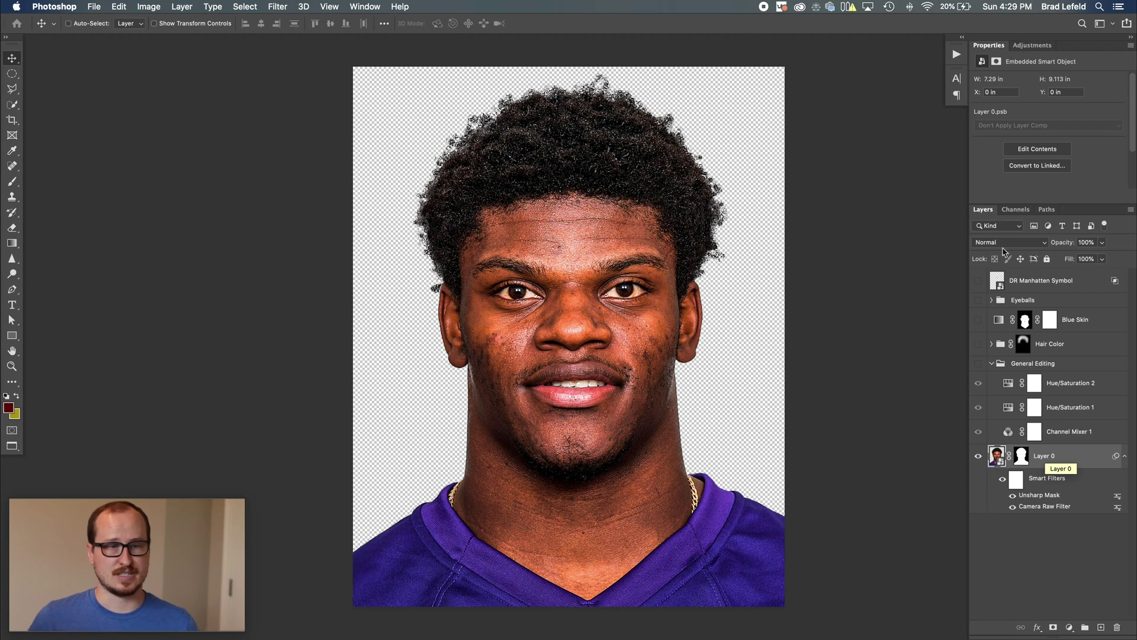
left_click(956, 54)
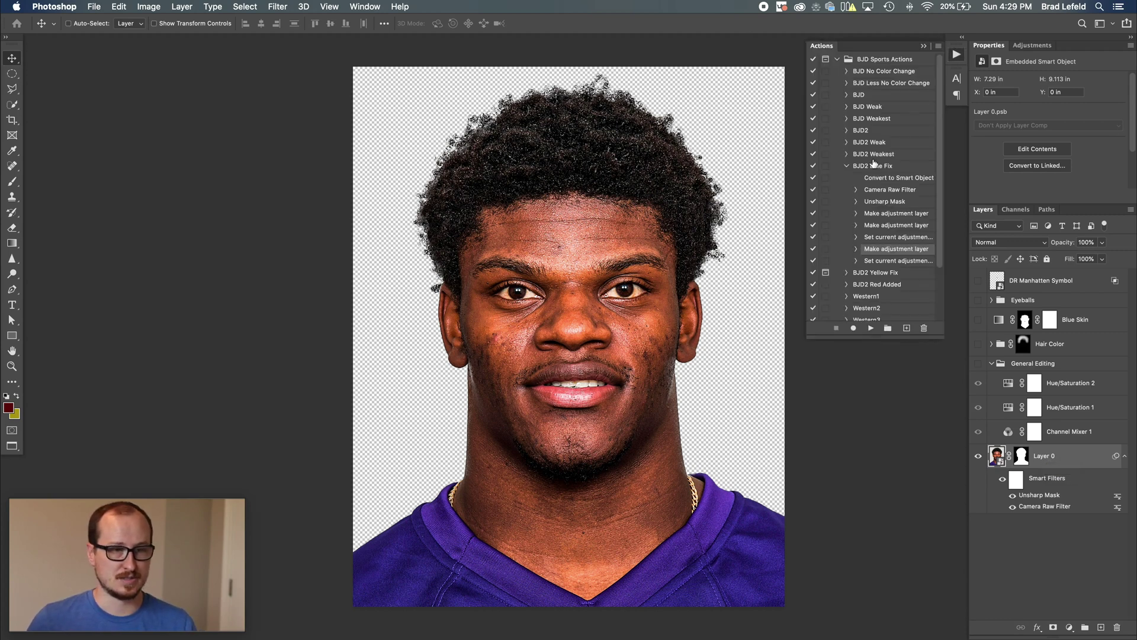
left_click(846, 165)
left_click(886, 167)
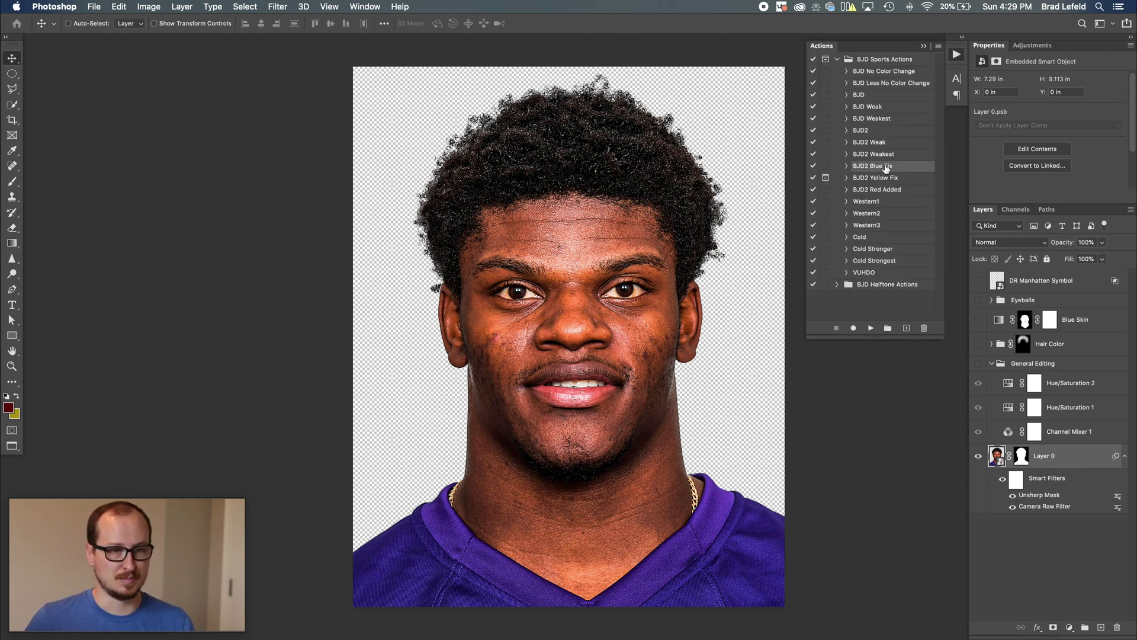
left_click(925, 46)
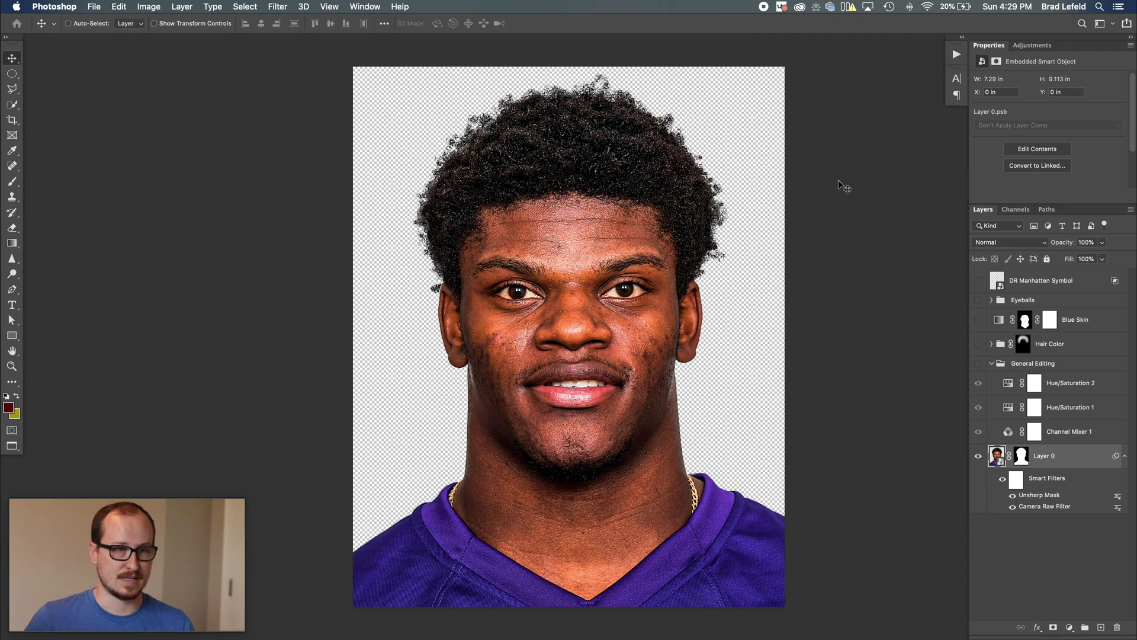
left_click(1055, 438)
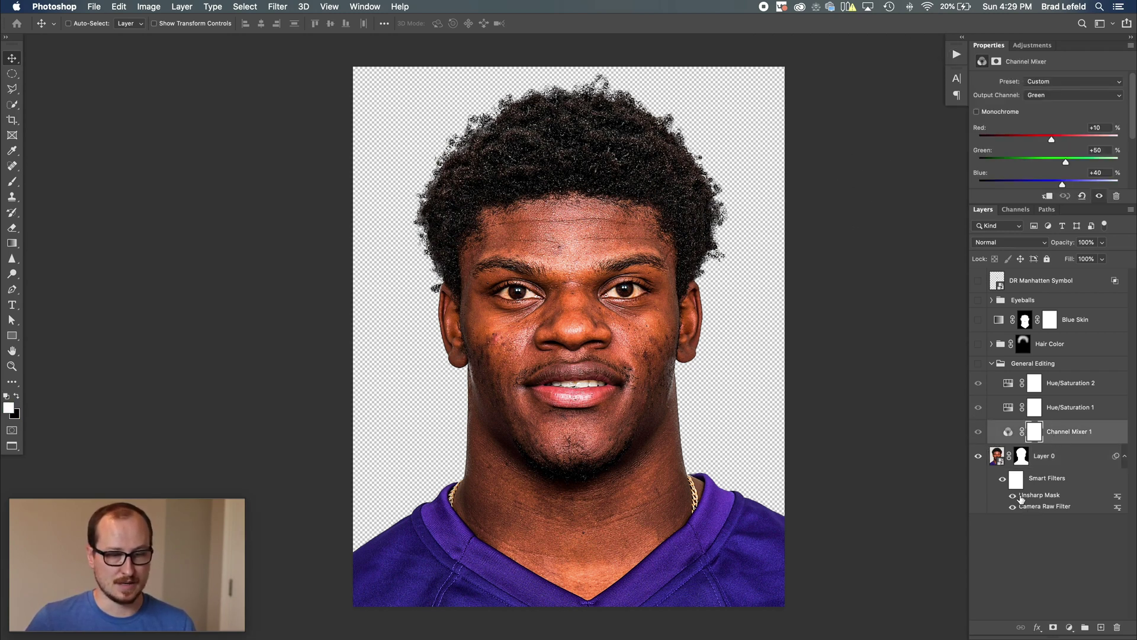
left_click(1049, 411)
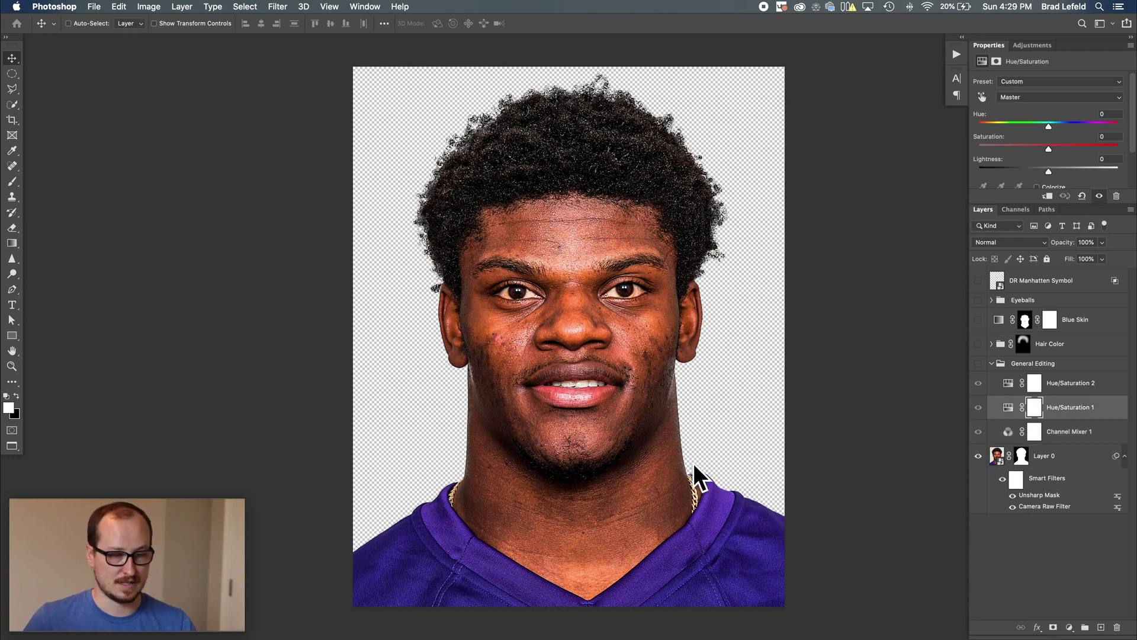
- Duplicate Layer 0 with its mask and smart filters, and turn off the smart filters on the original layer
left_click(997, 456)
key("super+j")
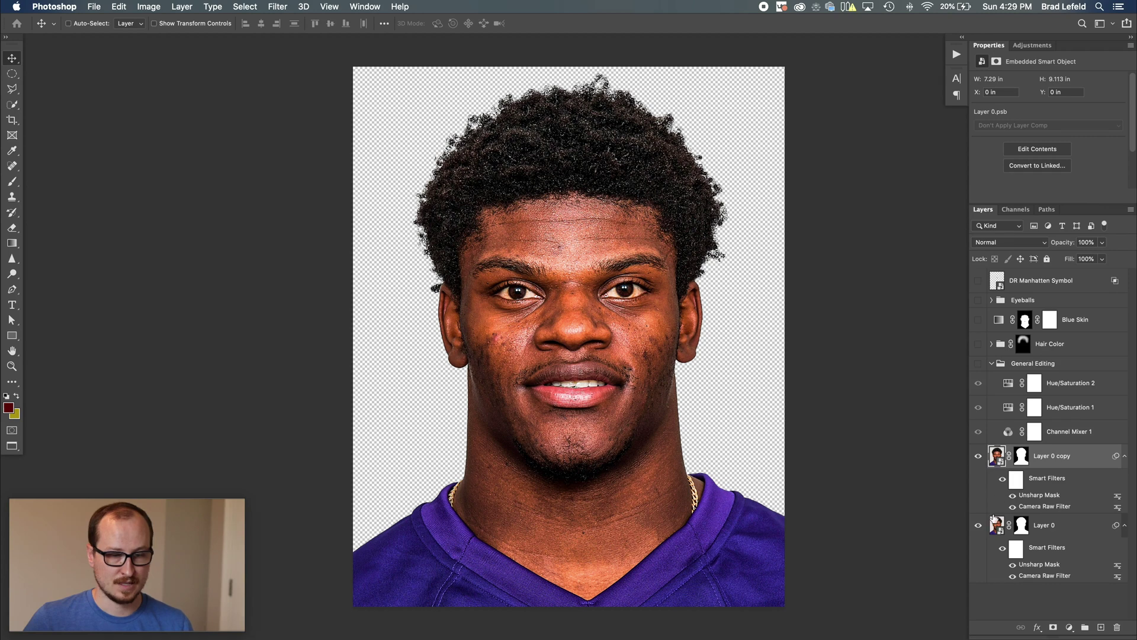
left_click(995, 526)
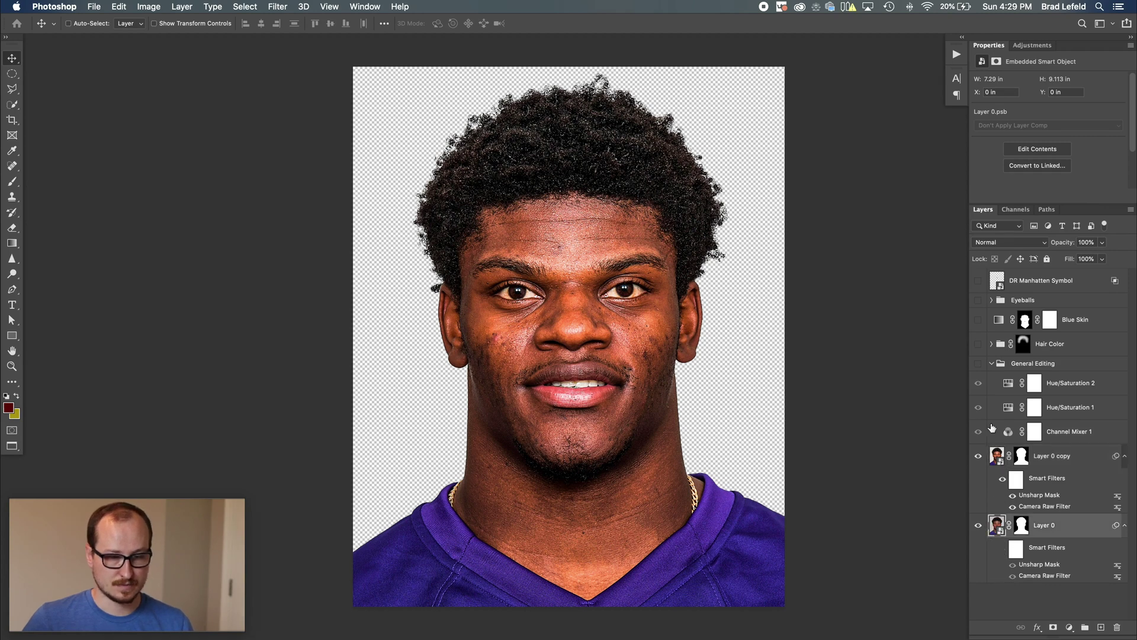
- Show the General Editing and Hair Color groups, and select the black-to-white Gradient Map 2 inside Hair Color
left_click(978, 364)
mouse_move(978, 366)
left_mouse_down()
mouse_move(975, 463)
mouse_move(978, 371)
left_mouse_up()
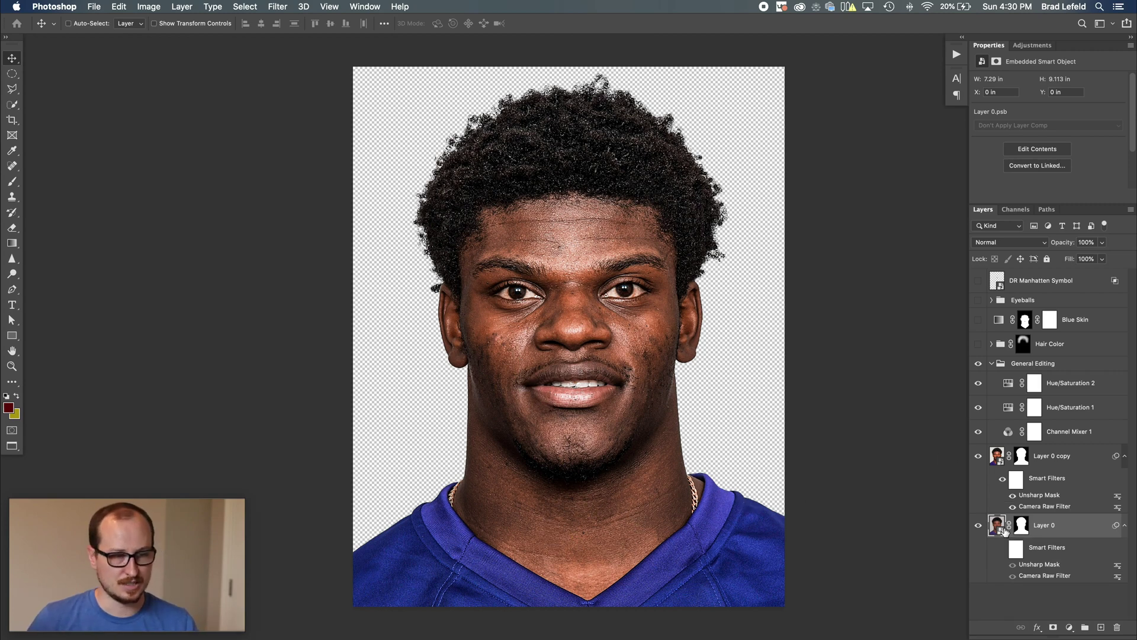
left_click(991, 344)
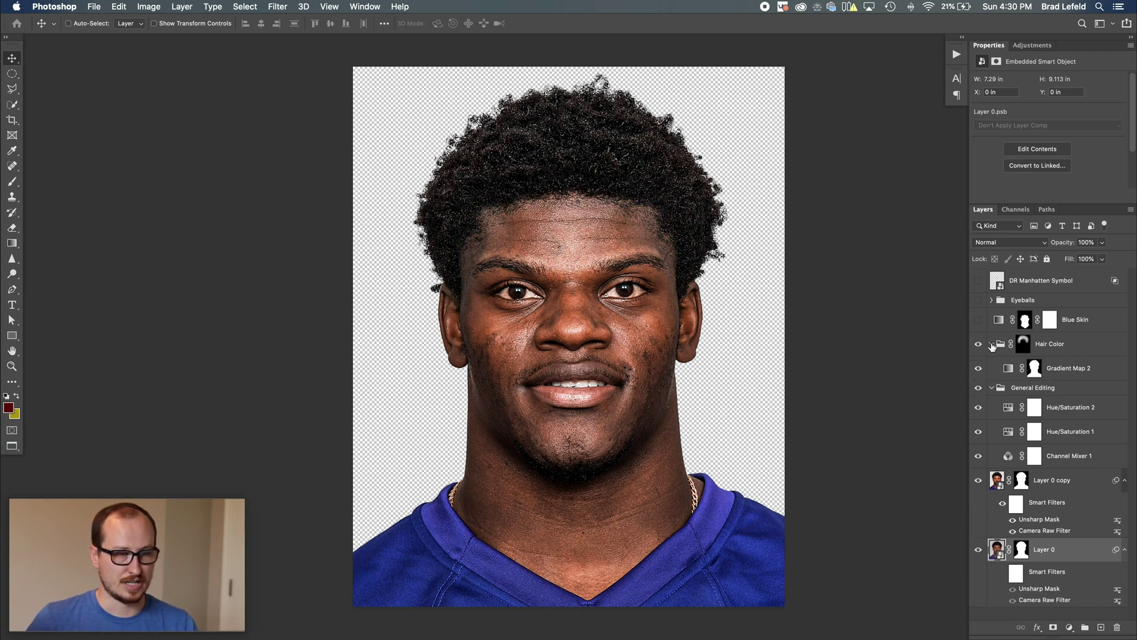
left_click(1030, 368)
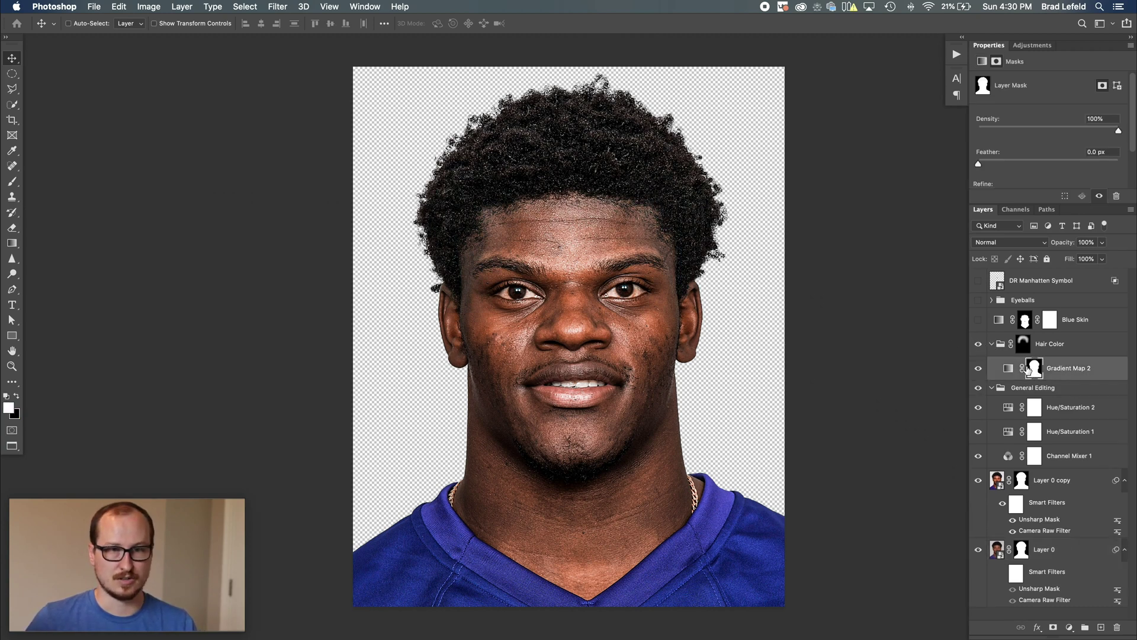
left_click(1008, 368)
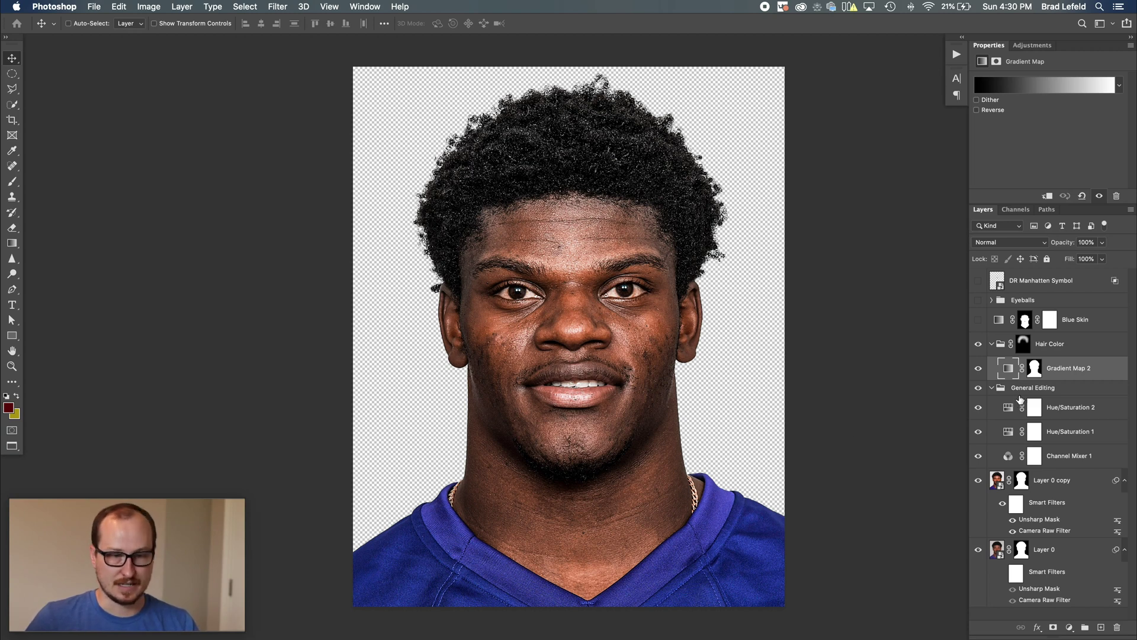
- Hide the original Layer 0 and collapse the General Editing and Hair Color groups
left_click(978, 549)
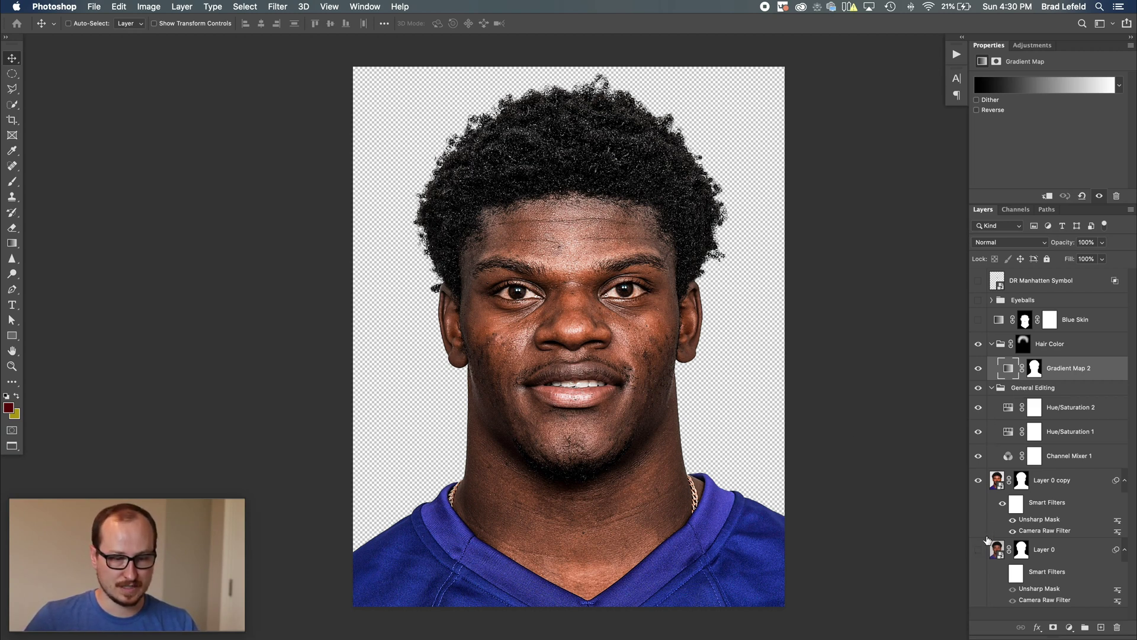
left_click(992, 389)
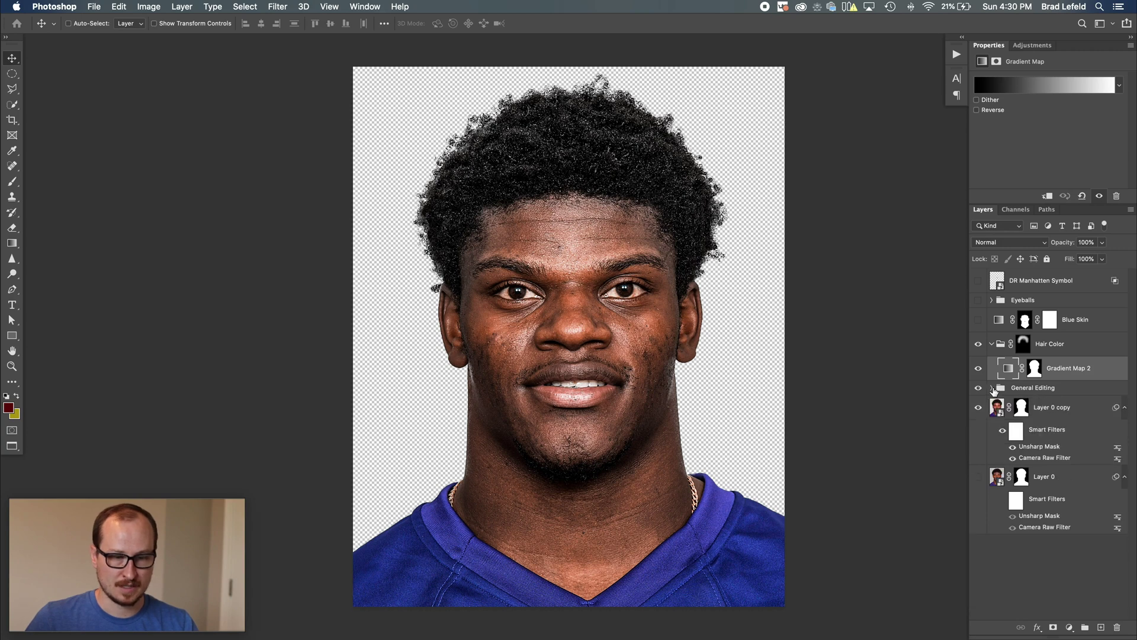
left_click(992, 344)
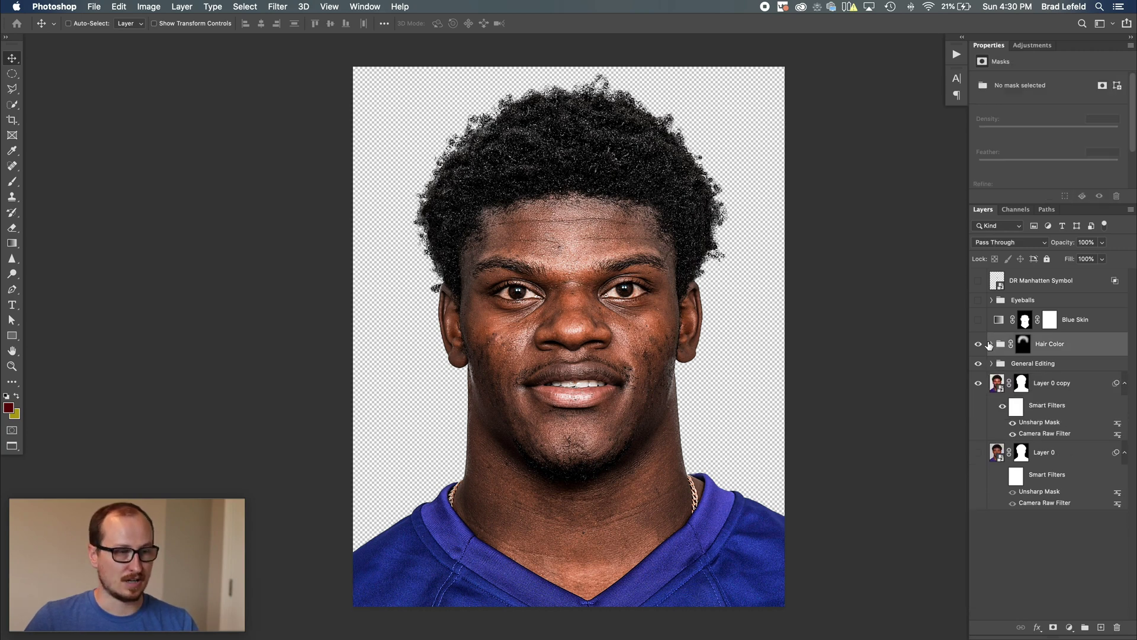
- Check the colour stops of the Blue Skin gradient map and show that layer on the portrait
left_click(1083, 324)
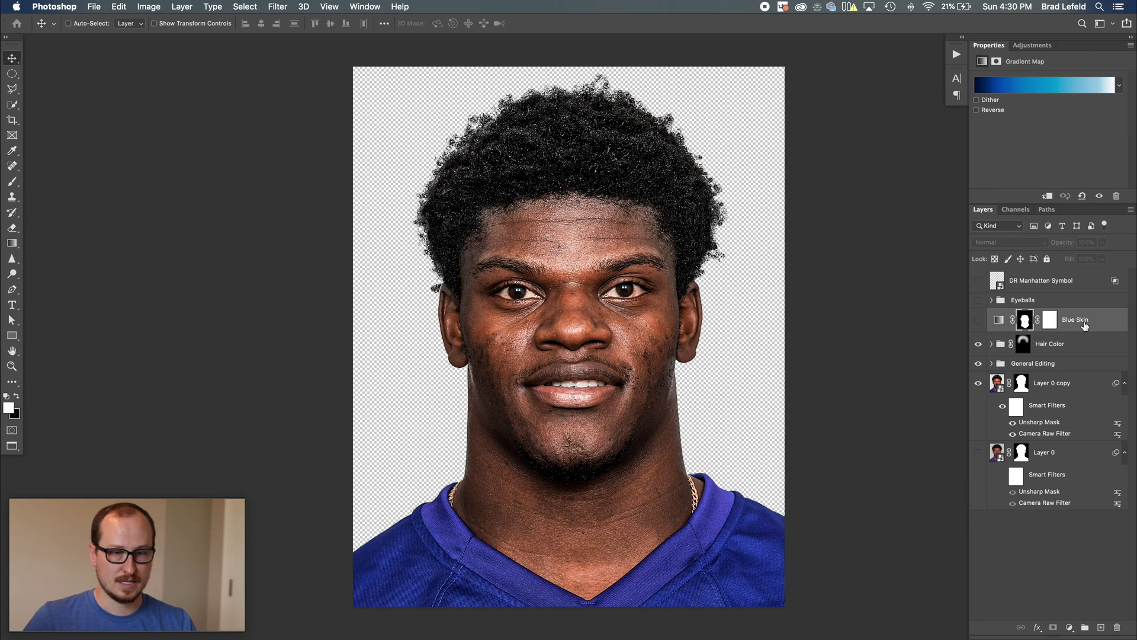
left_click(1039, 87)
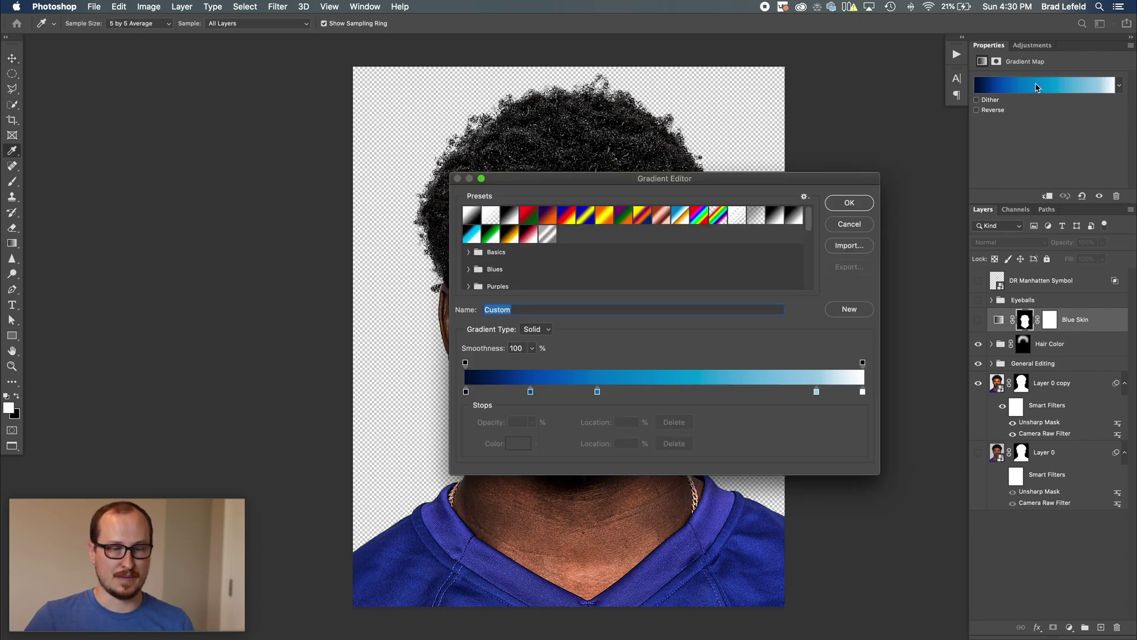
left_click(847, 204)
left_click(979, 321)
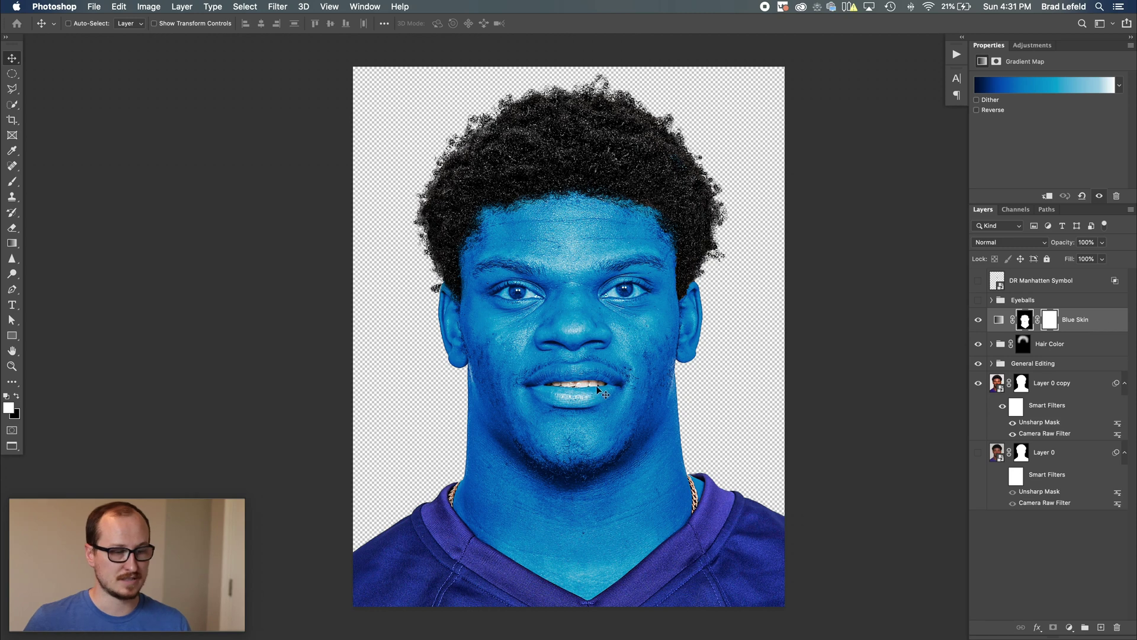
- Expand and show the Eyeballs group with its White eyes subgroup hidden
left_click(992, 300)
left_click(978, 299)
left_click(977, 320)
- Select Layer 2 in the Eyeballs group and compare the portrait with that layer hidden and shown
left_click(1006, 345)
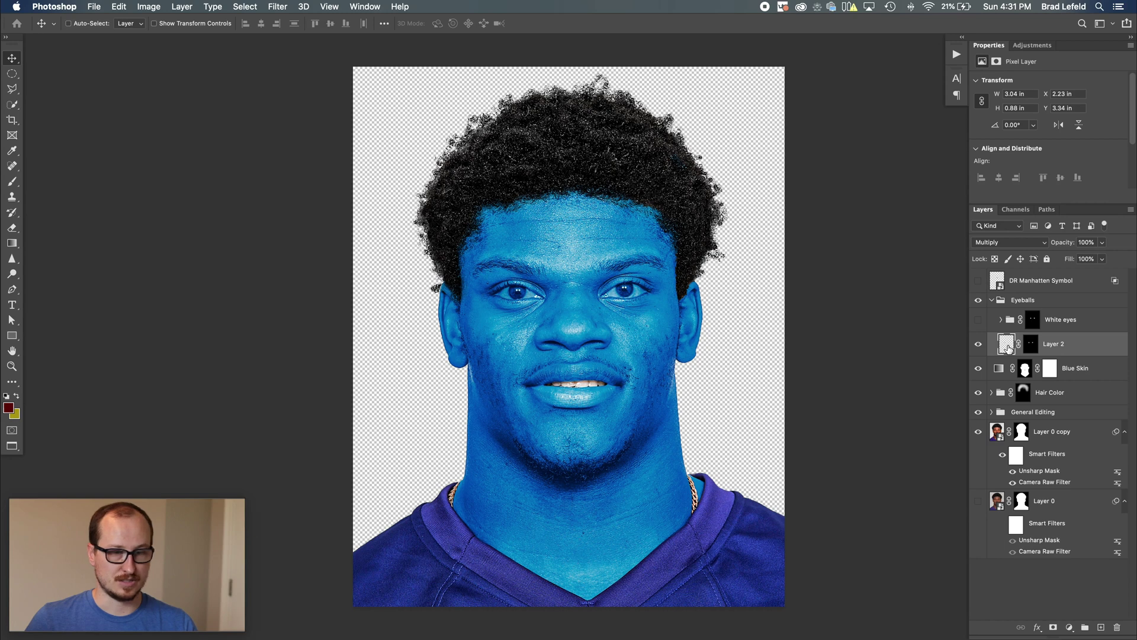
left_click(978, 344)
left_click(978, 345)
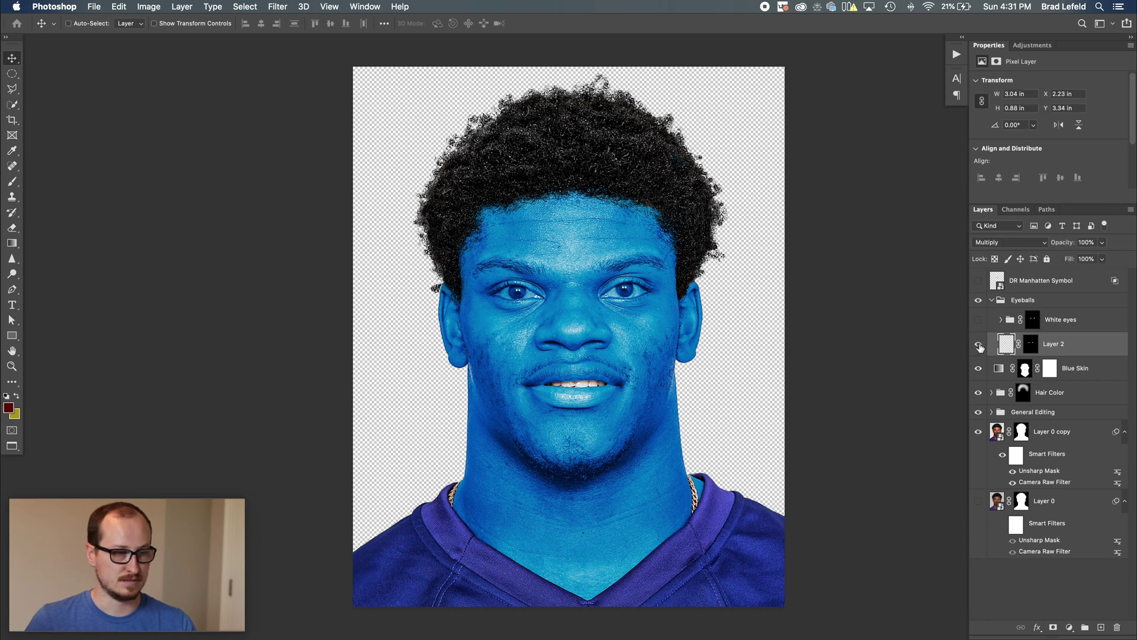
left_click(978, 344)
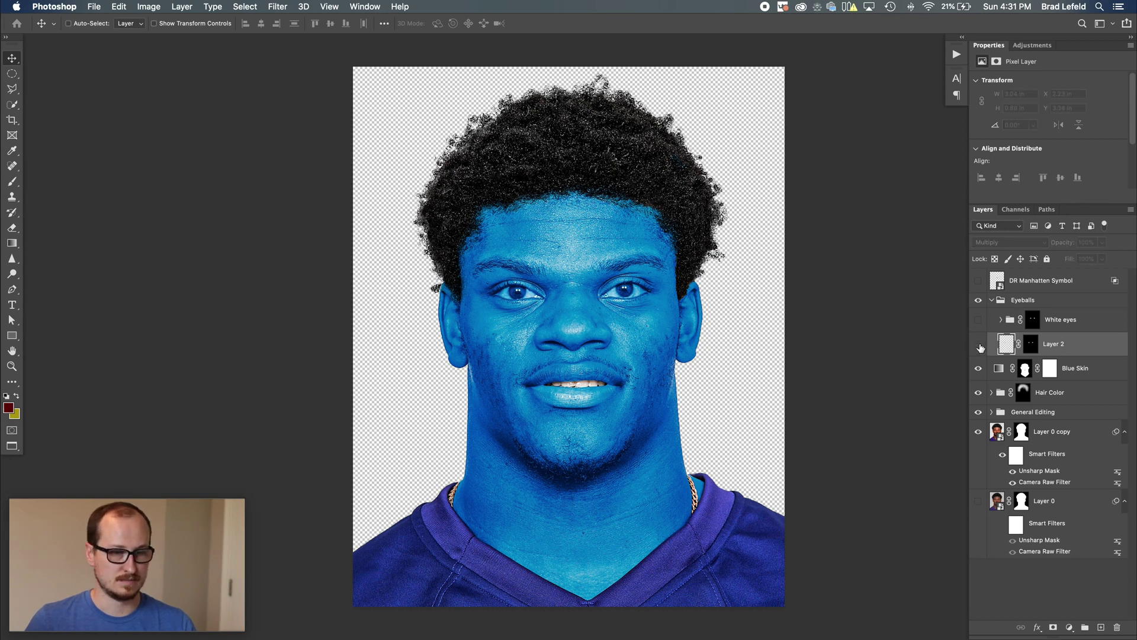
left_click(978, 345)
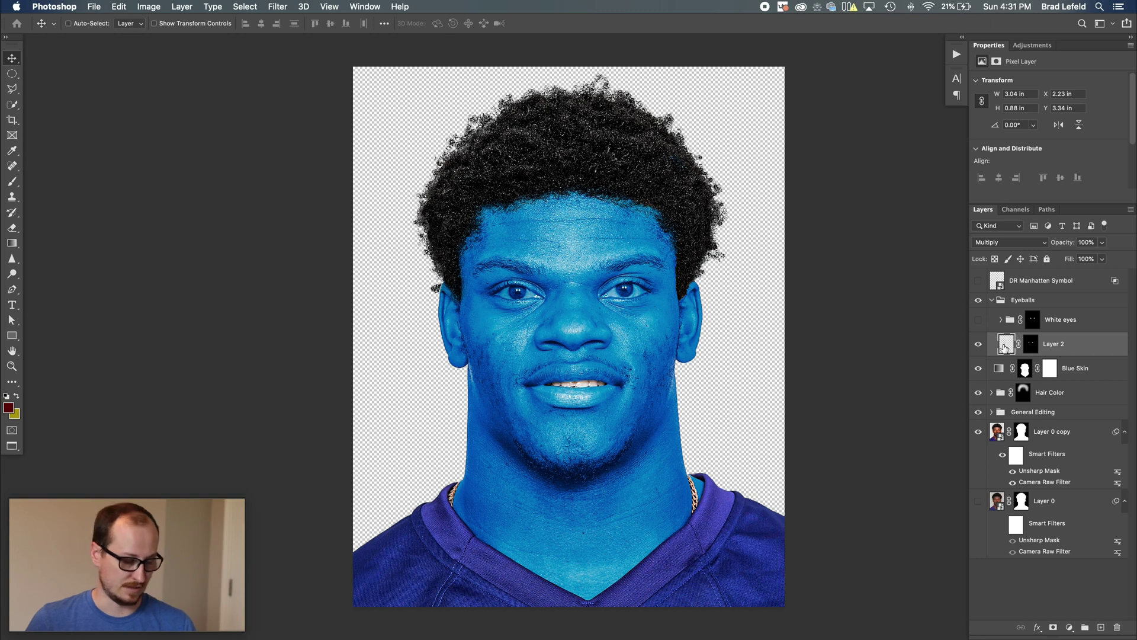
- Load Layer 2's painted area as a selection and compare the eye whites up close with the layer hidden and shown
key("super+1")
left_click(1005, 349, "super")
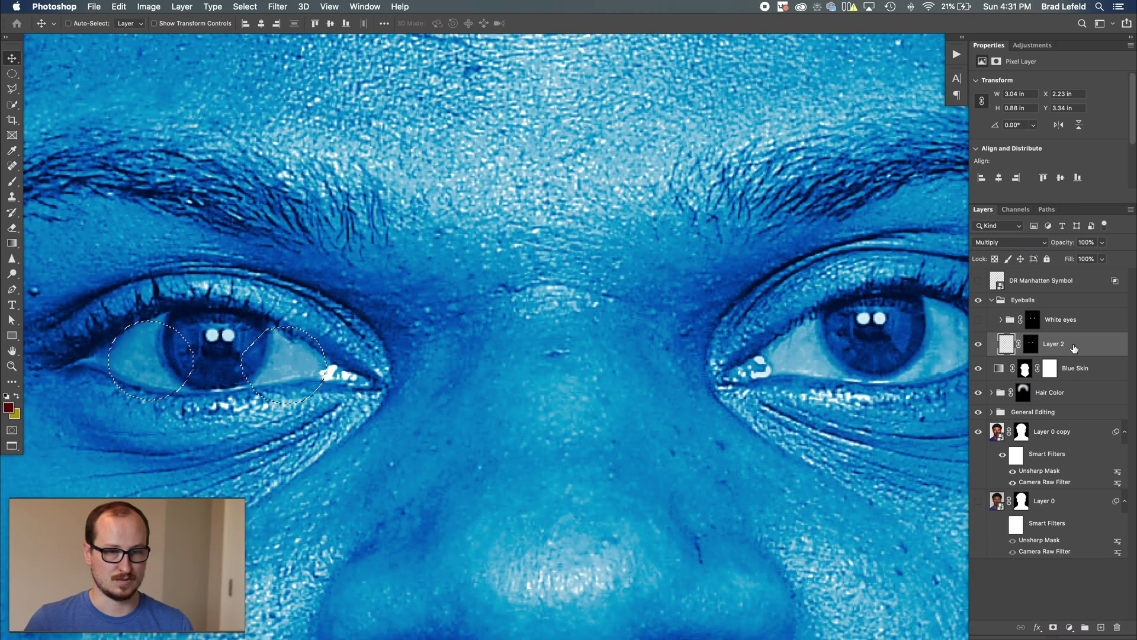
left_click(979, 344)
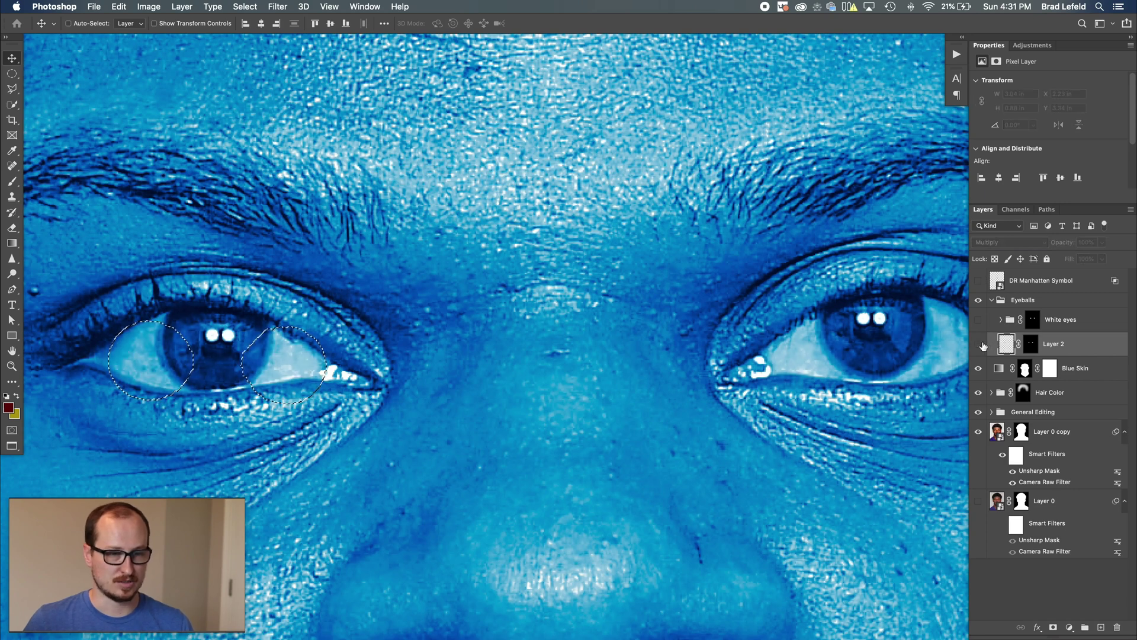
left_click(979, 344)
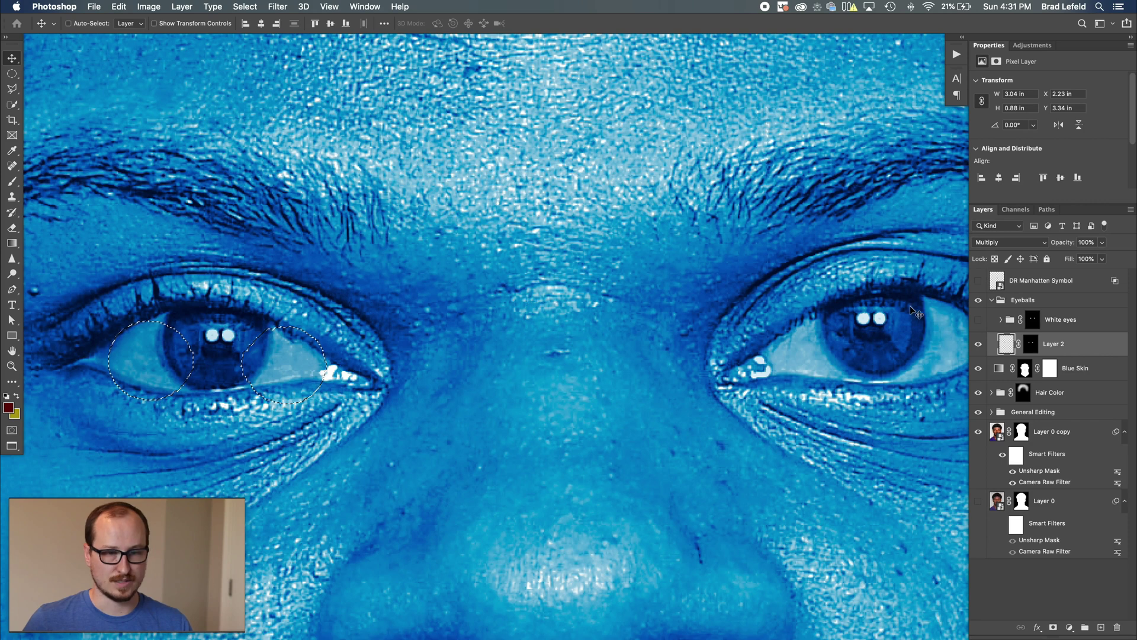
- Expand the White eyes subgroup and show it on the portrait
left_click(1020, 320)
left_click(1001, 320)
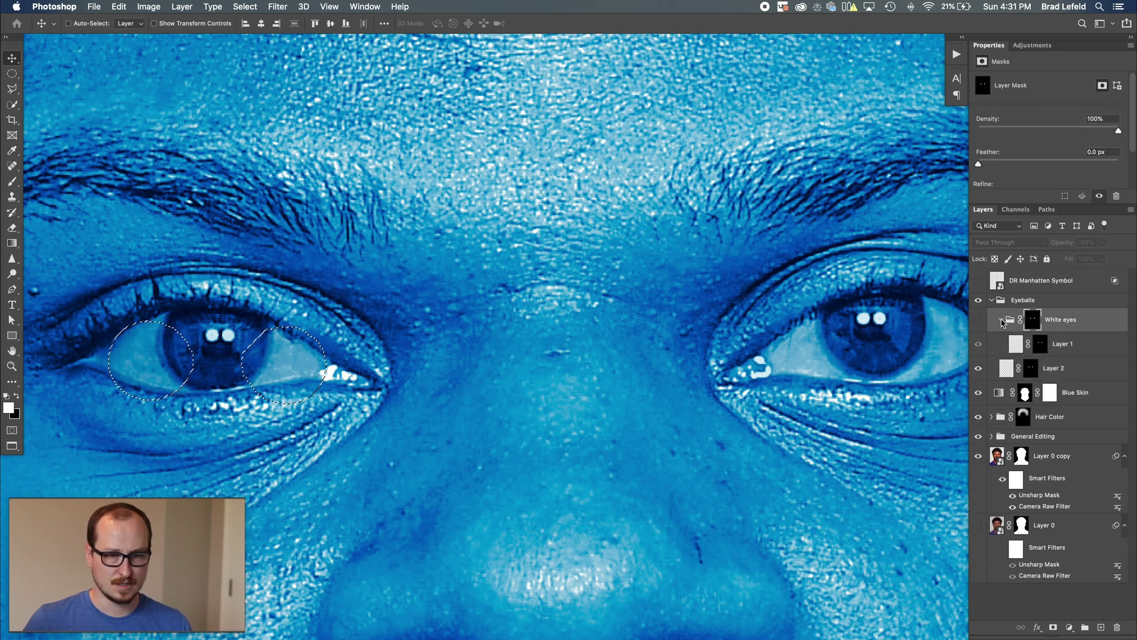
left_click(977, 321)
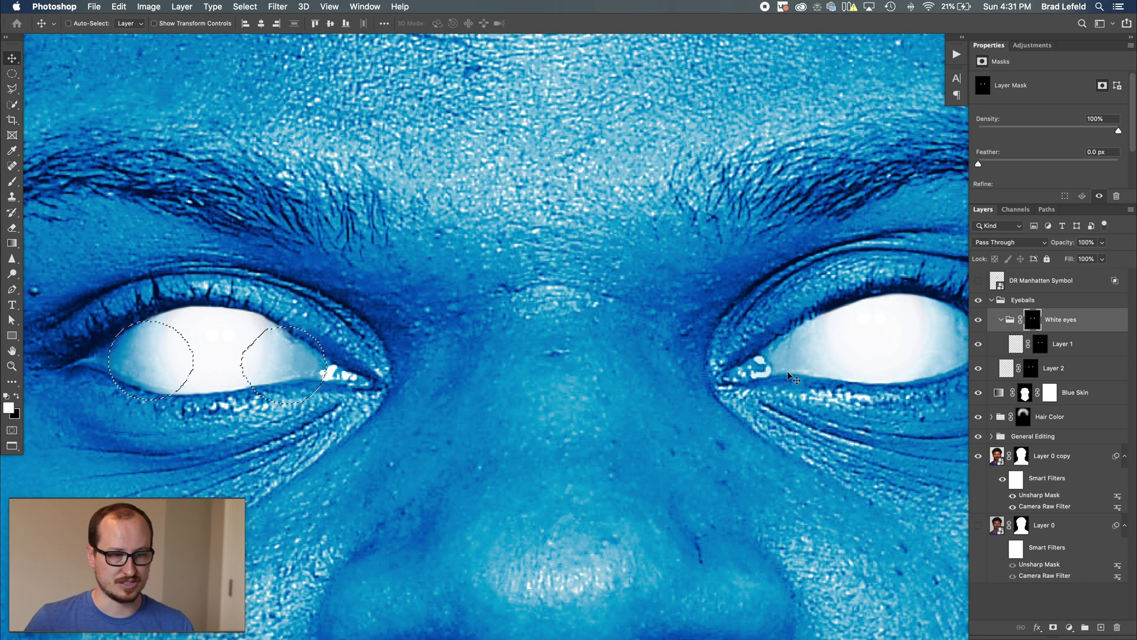
- Compare the white eyes with Layer 2 hidden and shown, and select Layer 1 in the White eyes subgroup
left_click(979, 368)
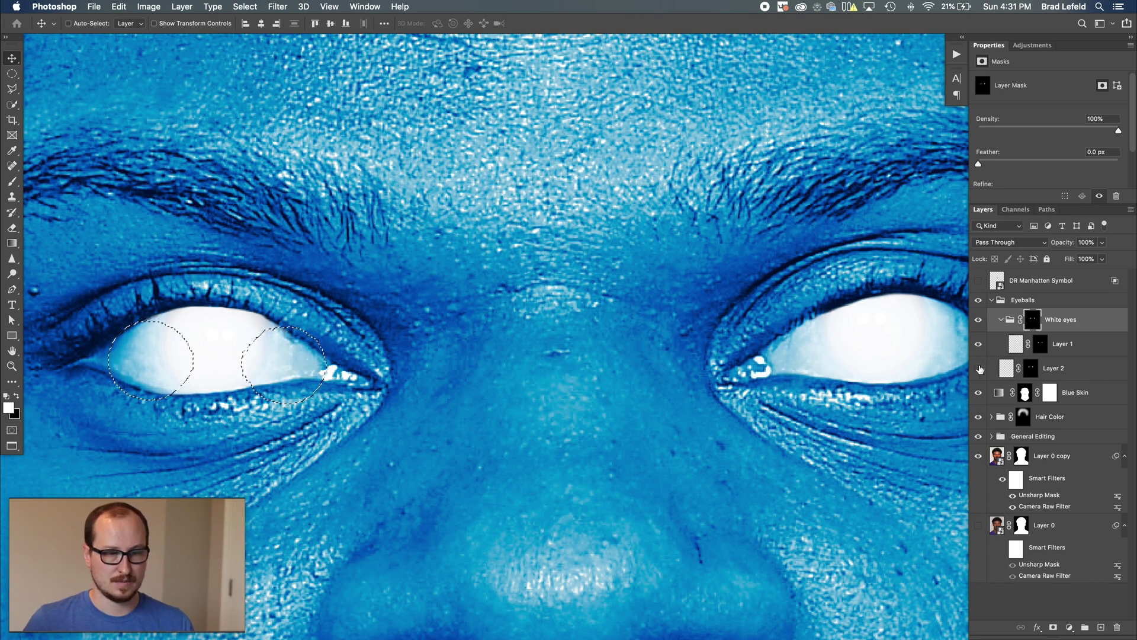
left_click(979, 369)
left_click(979, 369)
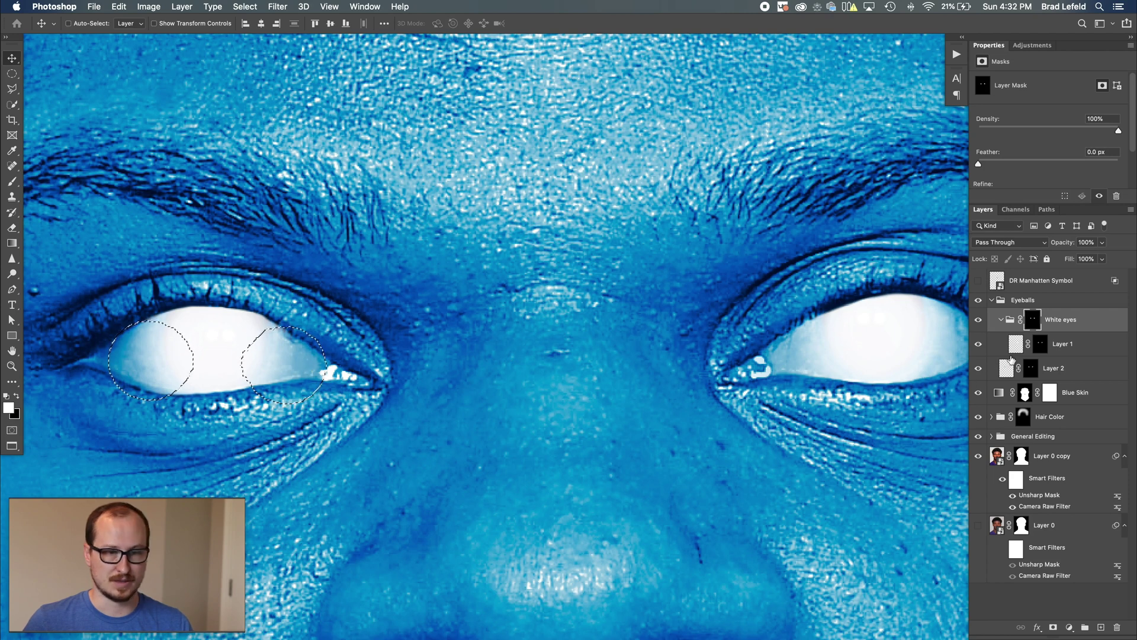
left_click(1072, 349)
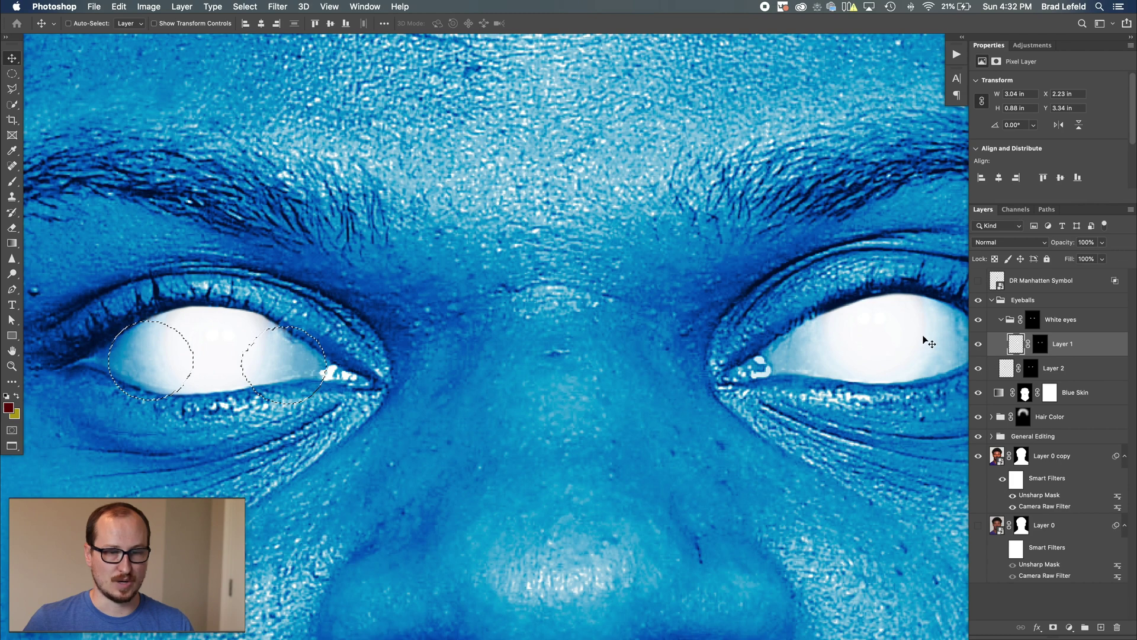
- Collapse the Eyeballs group, fit the whole portrait in view and clear the active selection
left_click(992, 300)
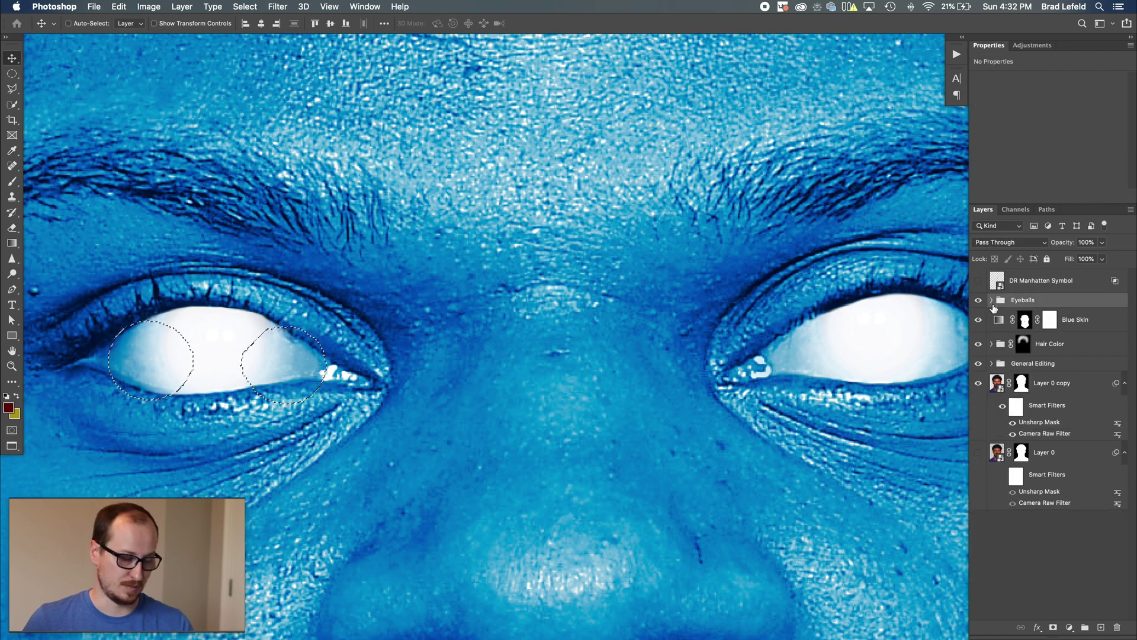
key("super+0")
key("super+d")
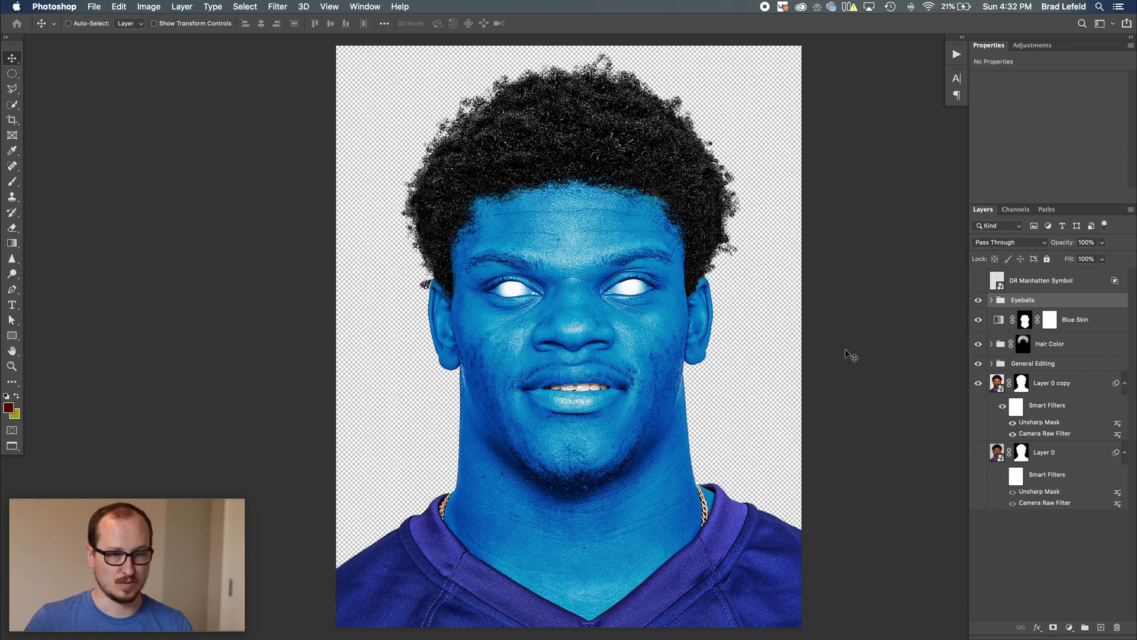
- Show the DR Manhatten Symbol layer and split its Blend If Underlying Layer white slider to 128 / 255
left_click(1041, 283)
left_click(976, 282)
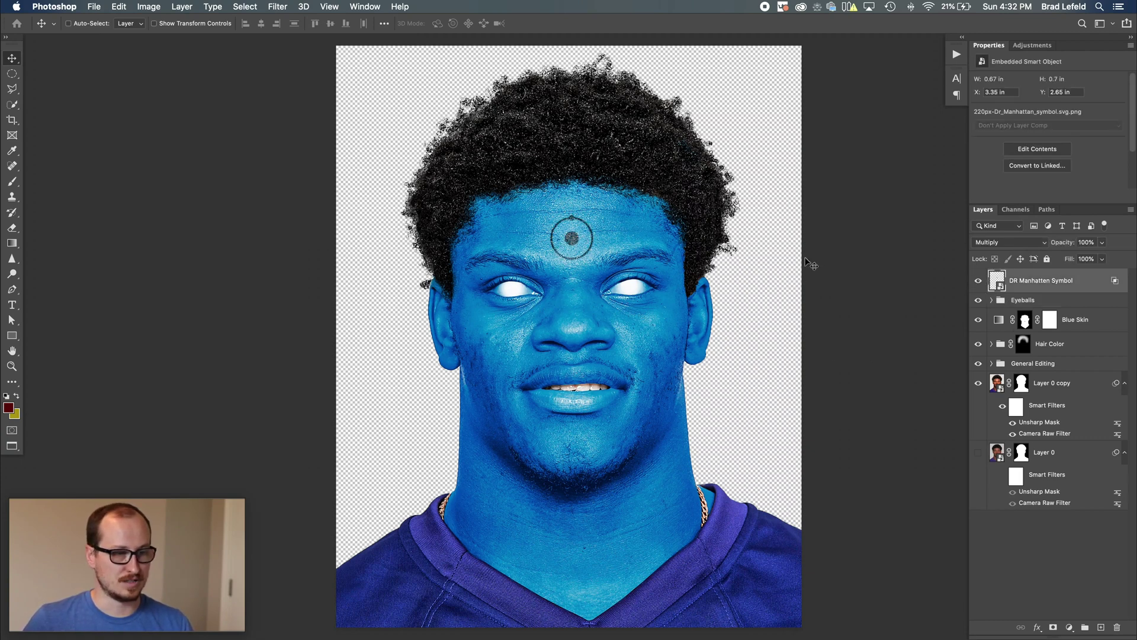
double_click(1095, 284)
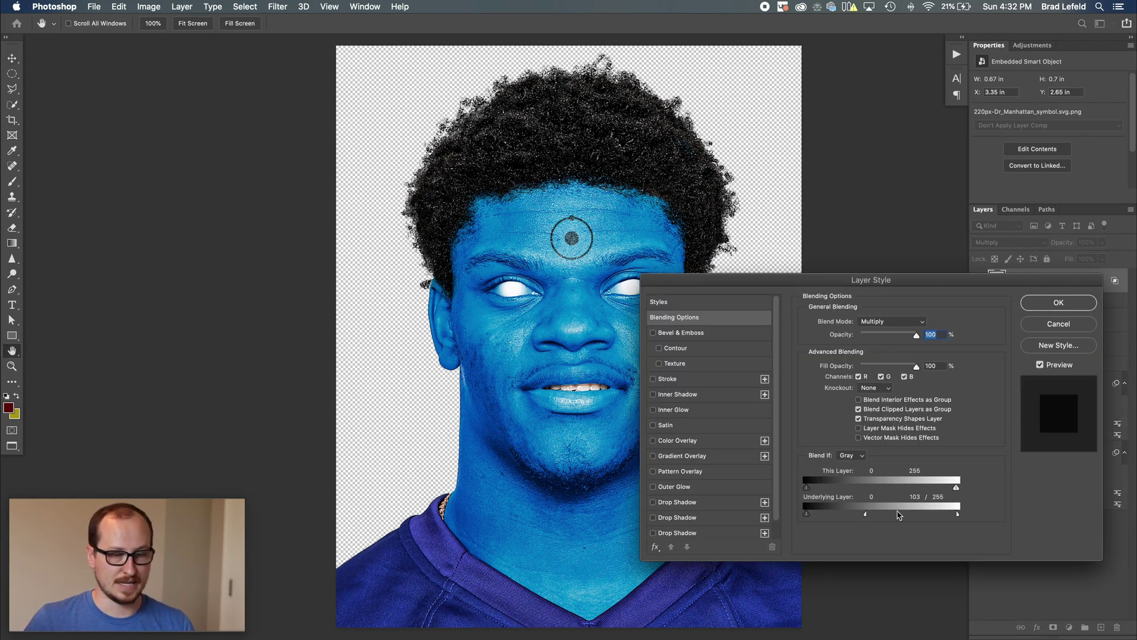
left_click_drag(868, 517, 1007, 519)
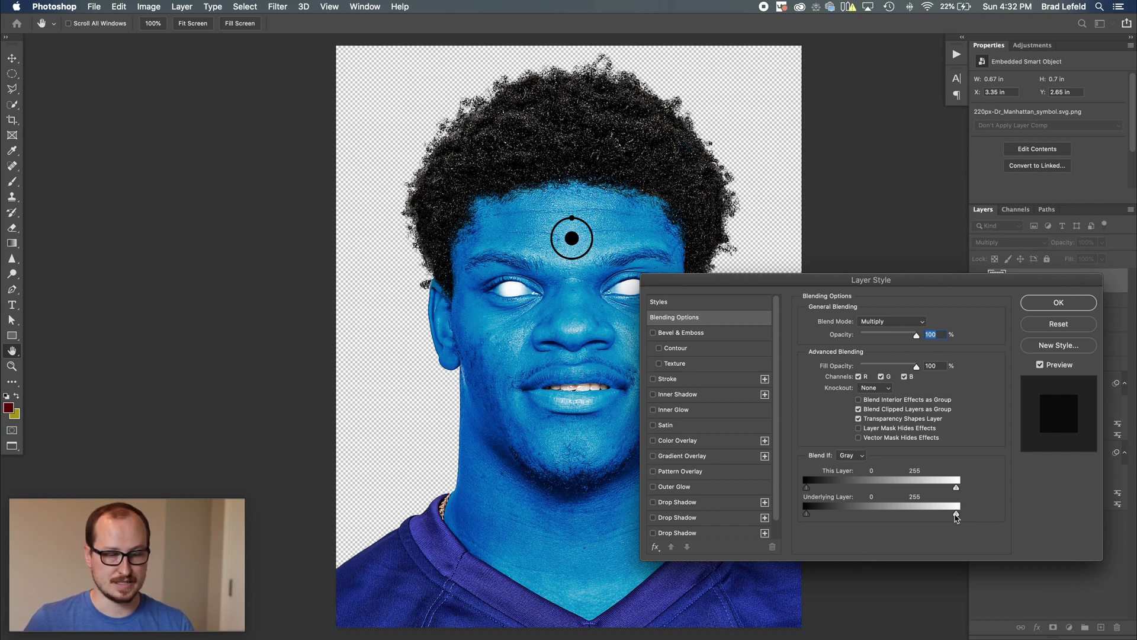
left_click_drag(948, 517, 882, 516)
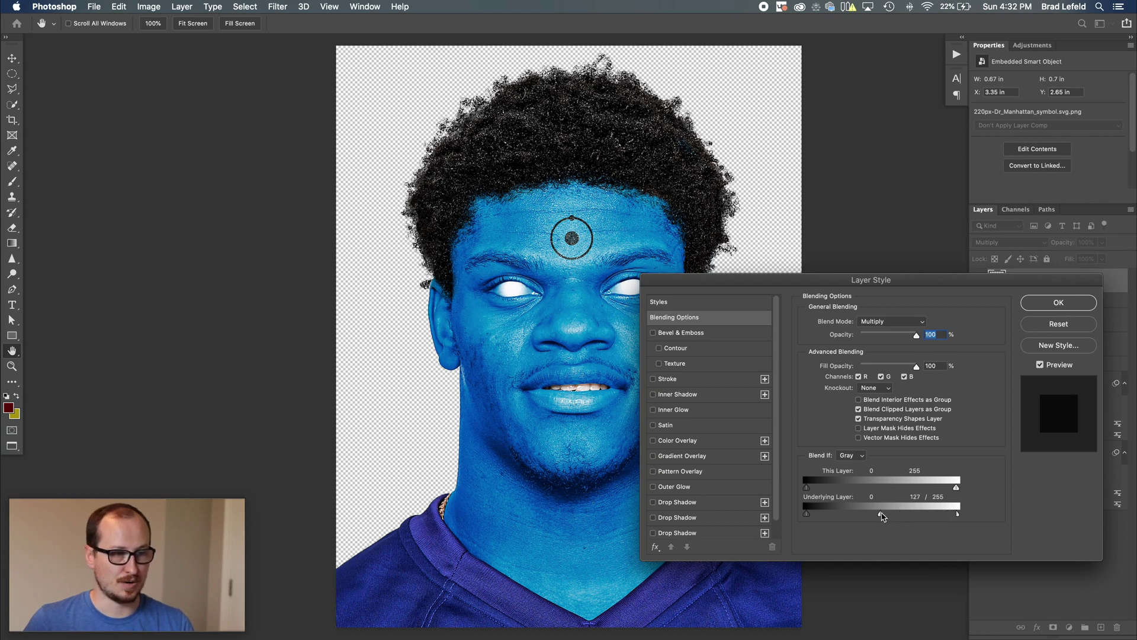
left_click_drag(879, 516, 882, 517)
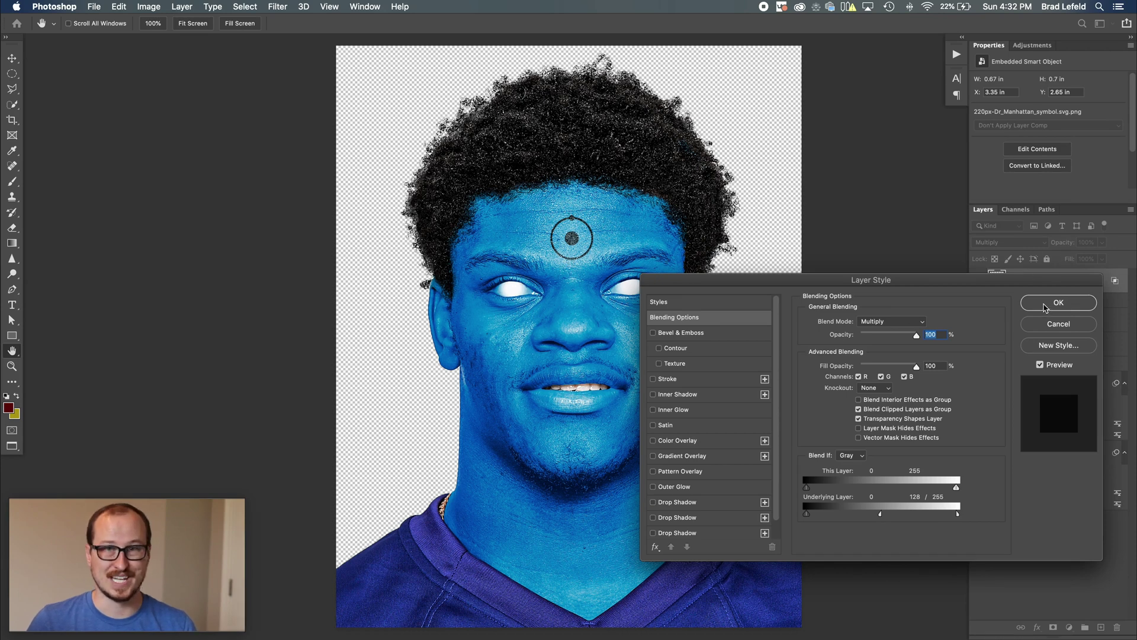
left_click(1045, 305)
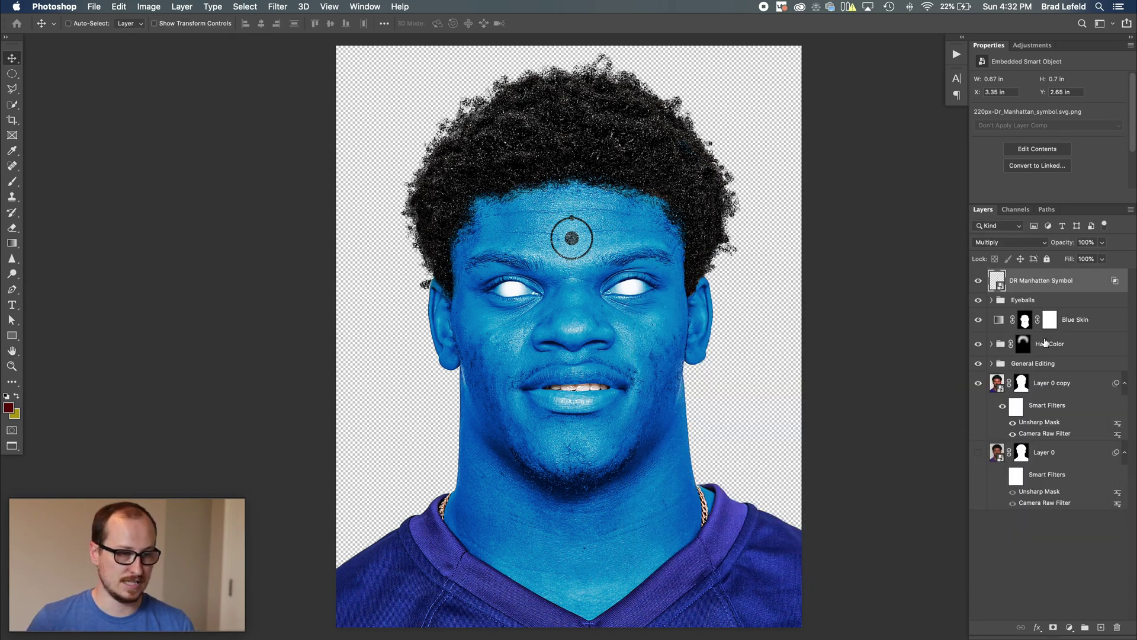
- Close the LamarManhatten.psd smart object and save its changes back to the main composite
key("super+w")
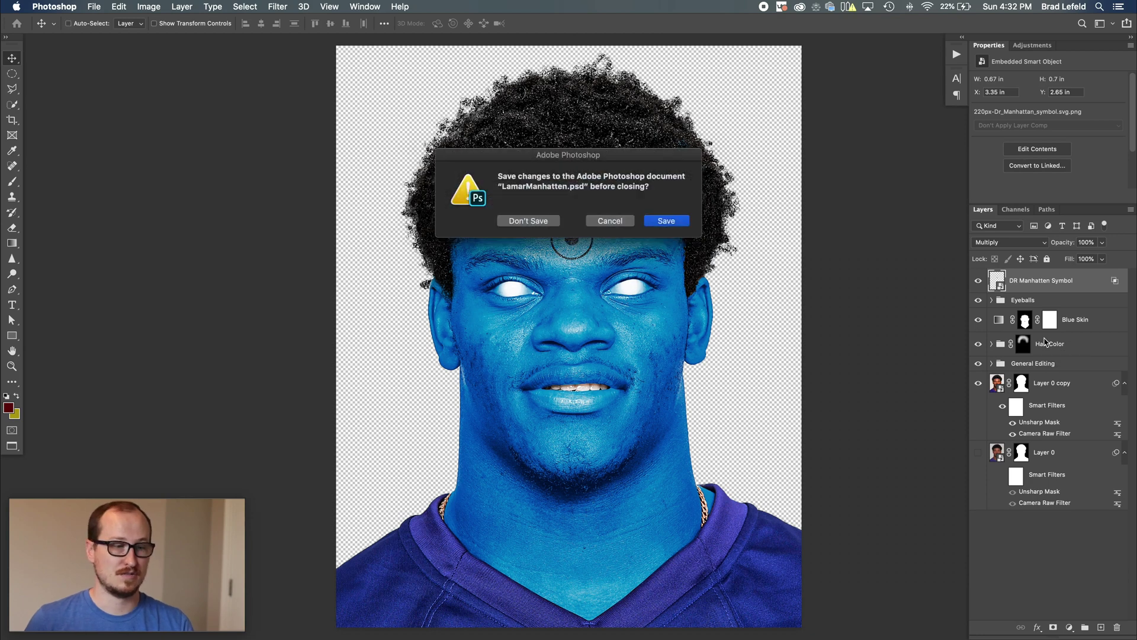
key("Return")
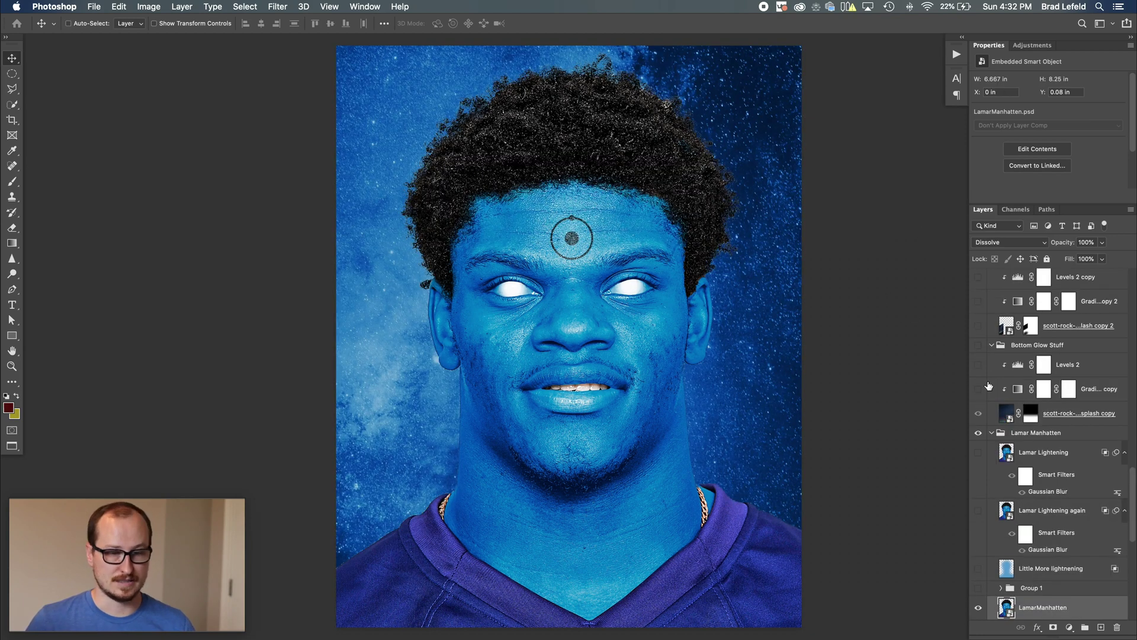
- Show the LamarManhatten smart object in place of Group 1, and delete Group 1
scroll(1009, 462, "down", 4)
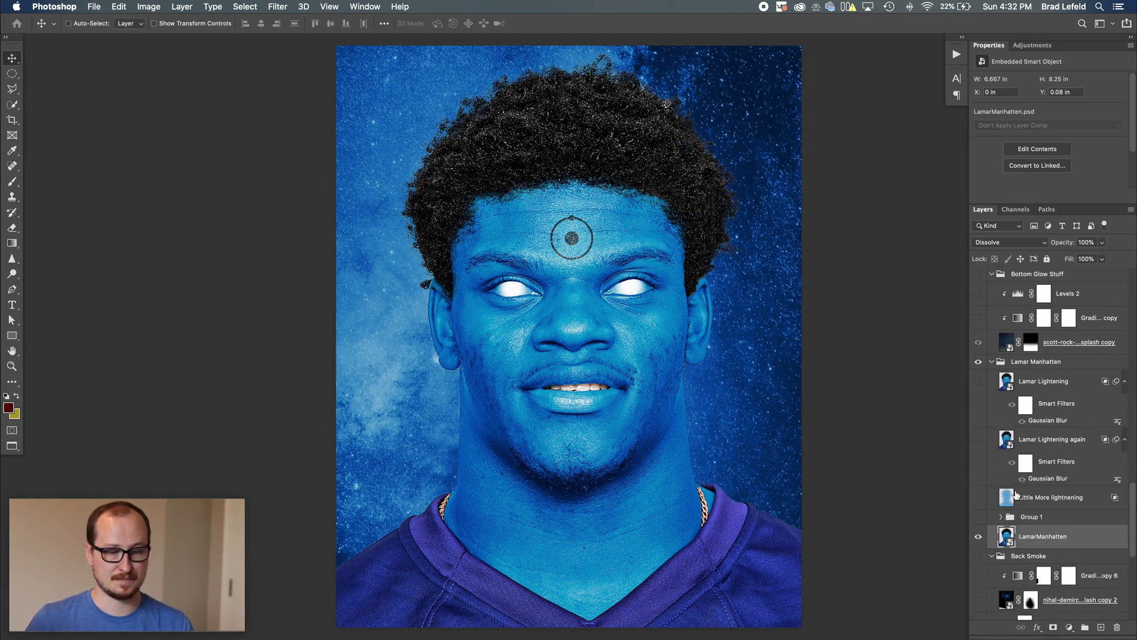
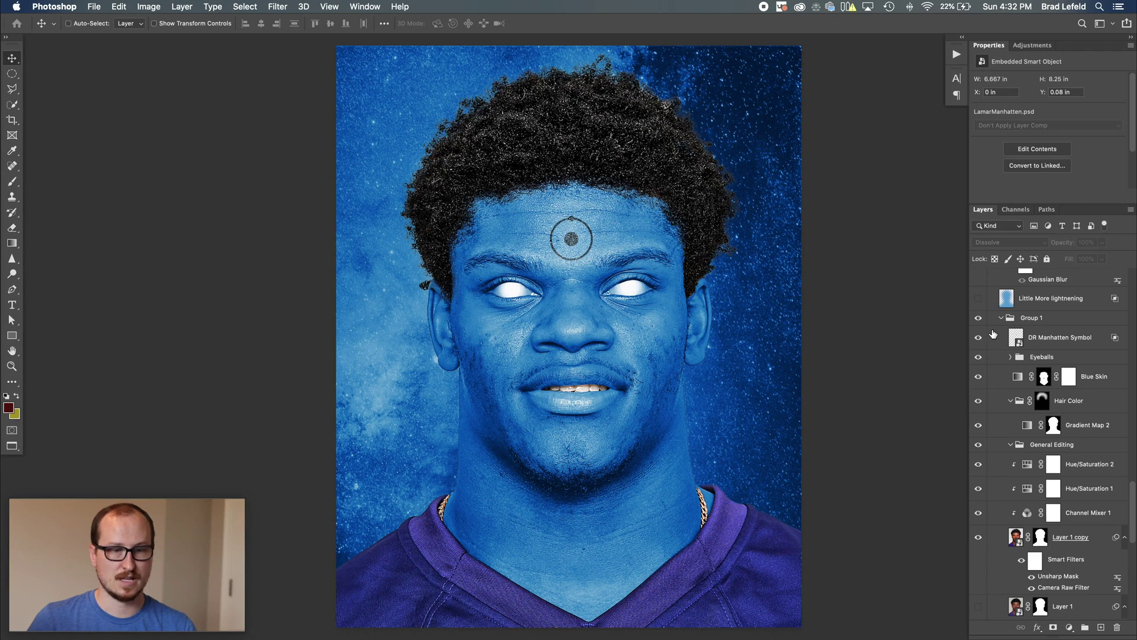
left_click(978, 318)
left_click(1000, 318)
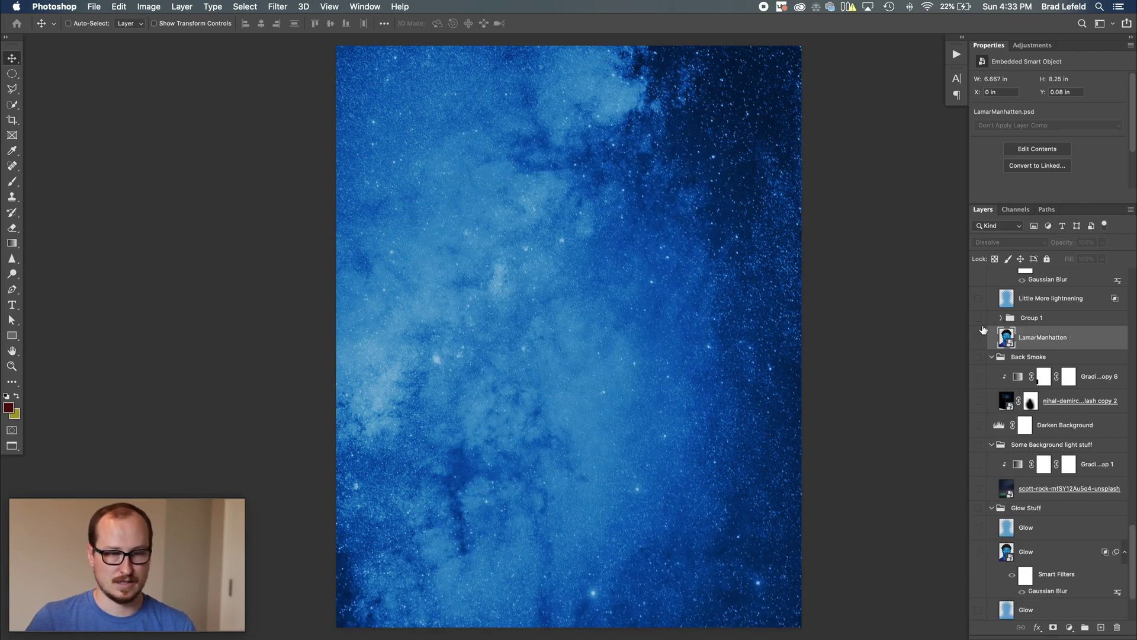
left_click(978, 337)
left_click(1027, 323)
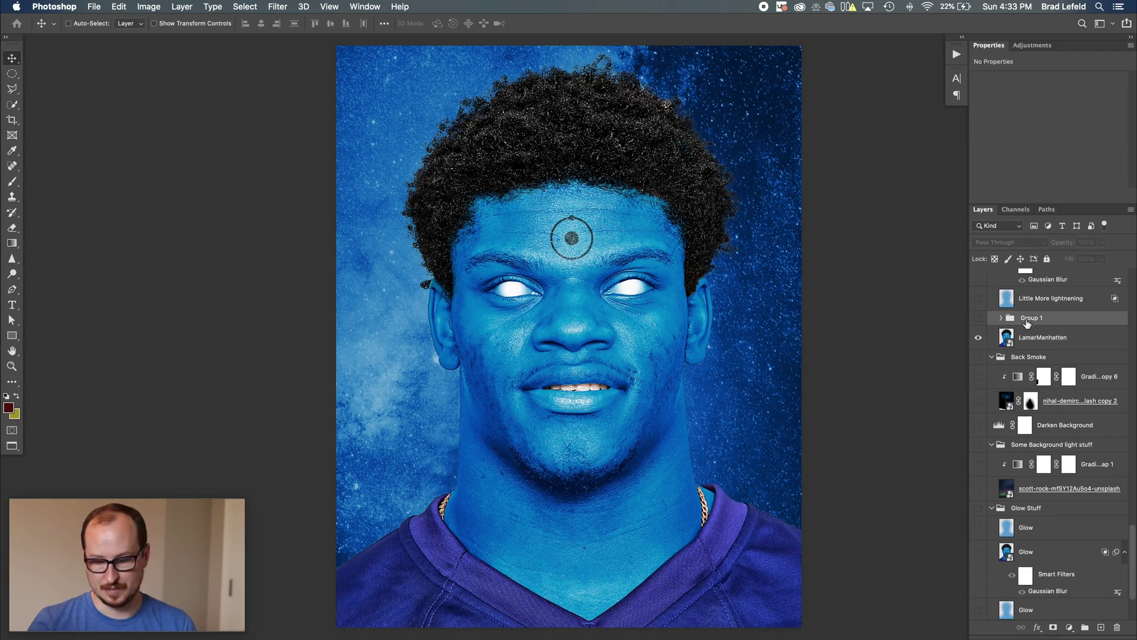
key("Delete")
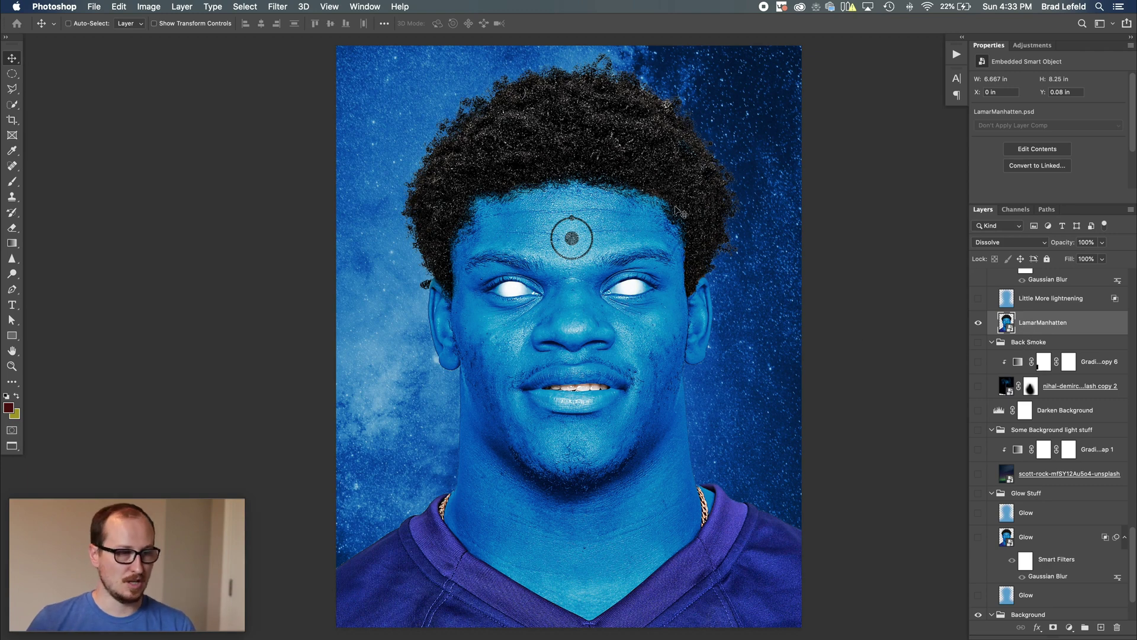
- Show the Glow Stuff group and select its uppermost Glow layer
scroll(1054, 463, "down", 5)
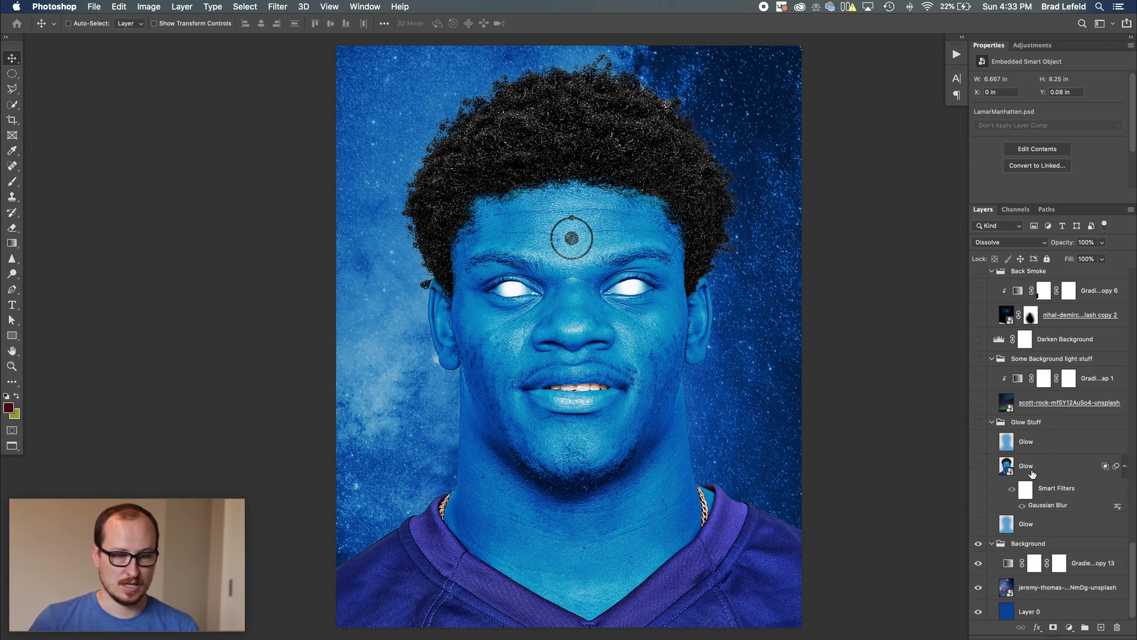
left_click(1018, 421)
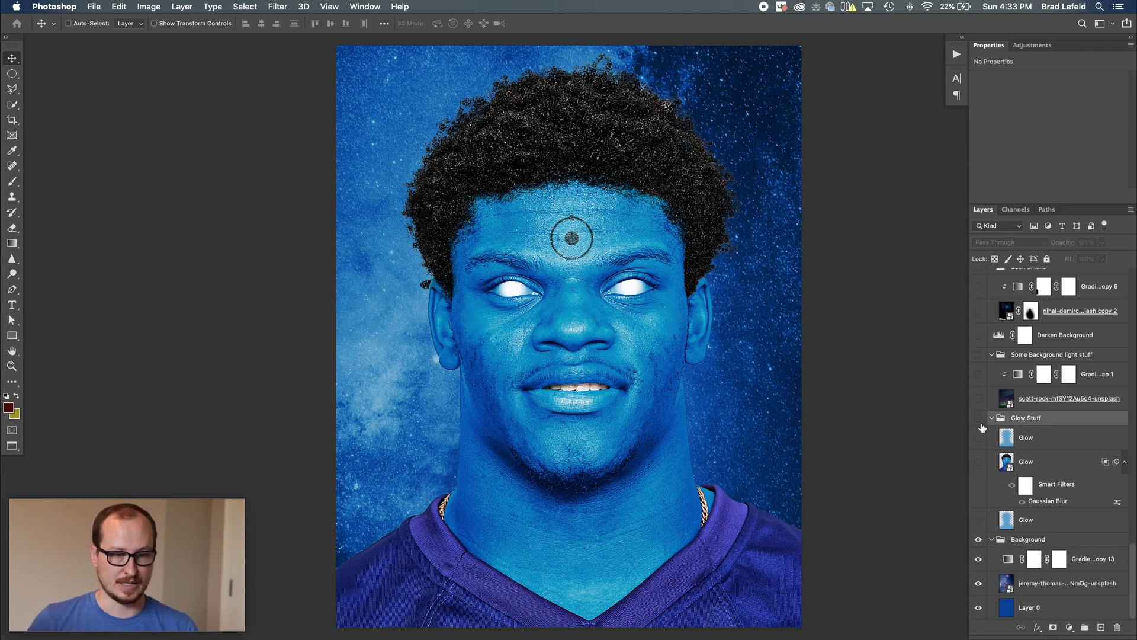
left_click(978, 419)
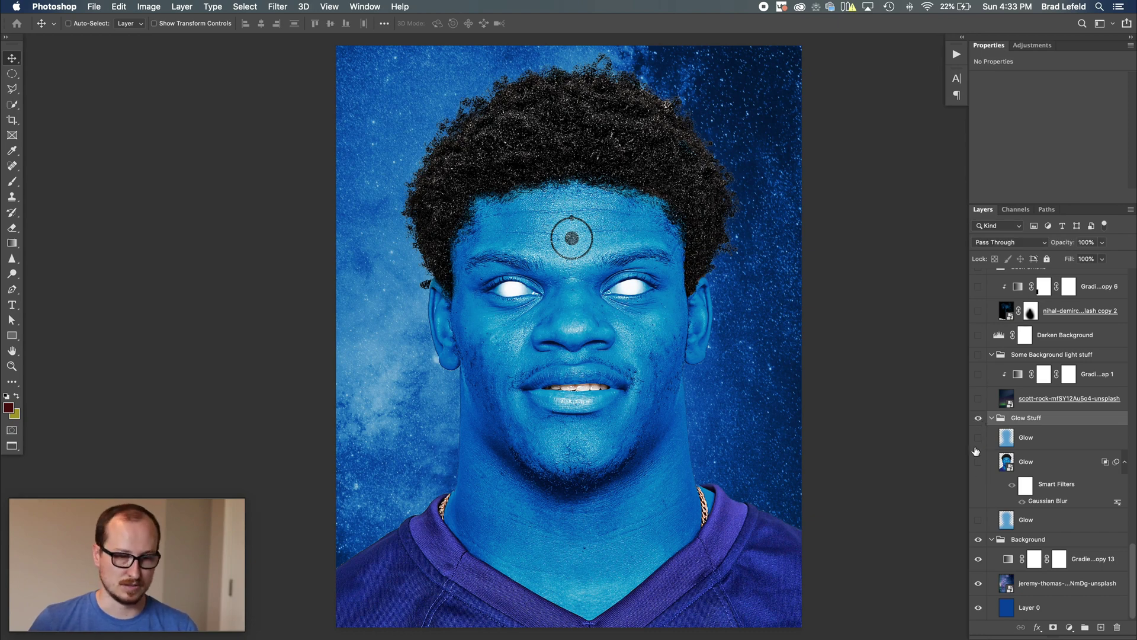
left_click(1025, 439)
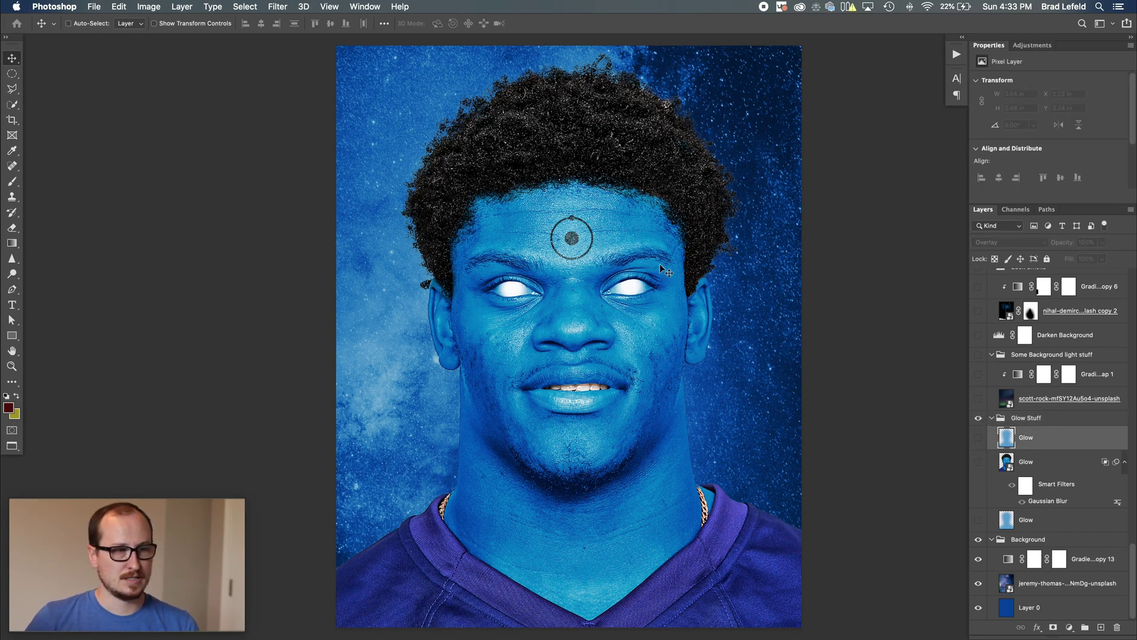
- Load the uppermost Glow layer's outline as a selection and replace it with the outline of the LamarManhatten layer
key("super")
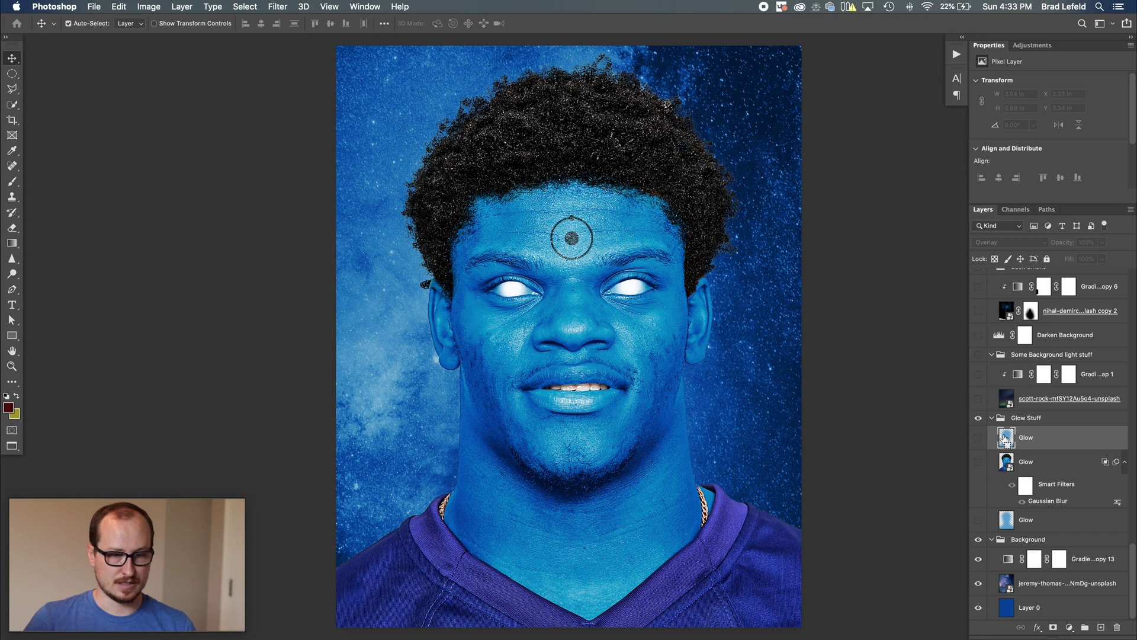
left_click(1005, 438, "super")
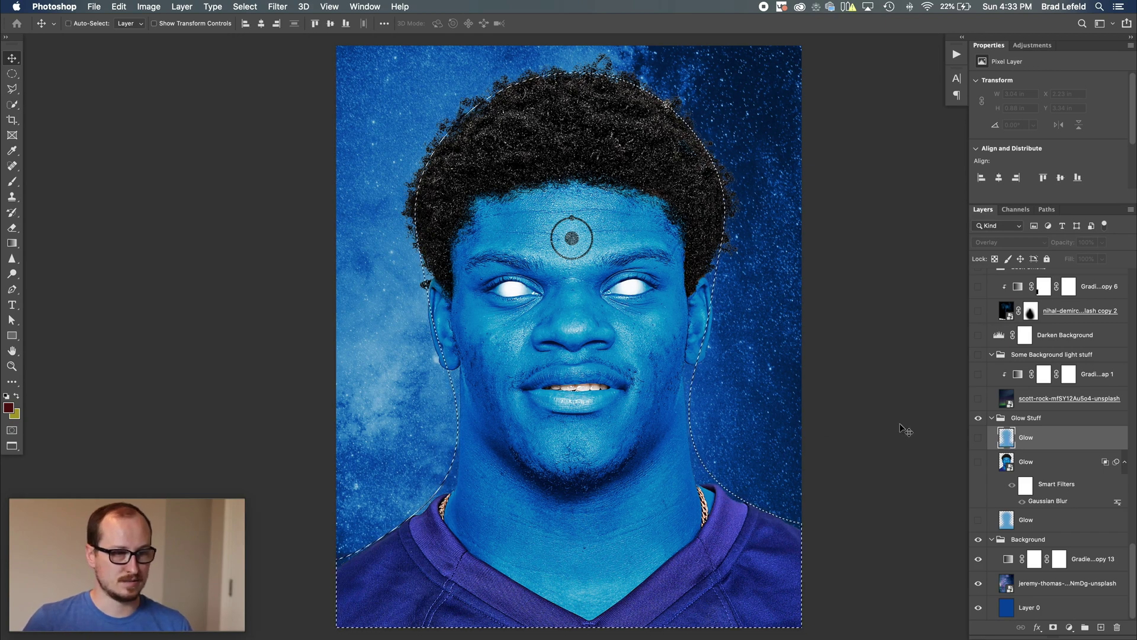
scroll(1010, 308, "up", 3)
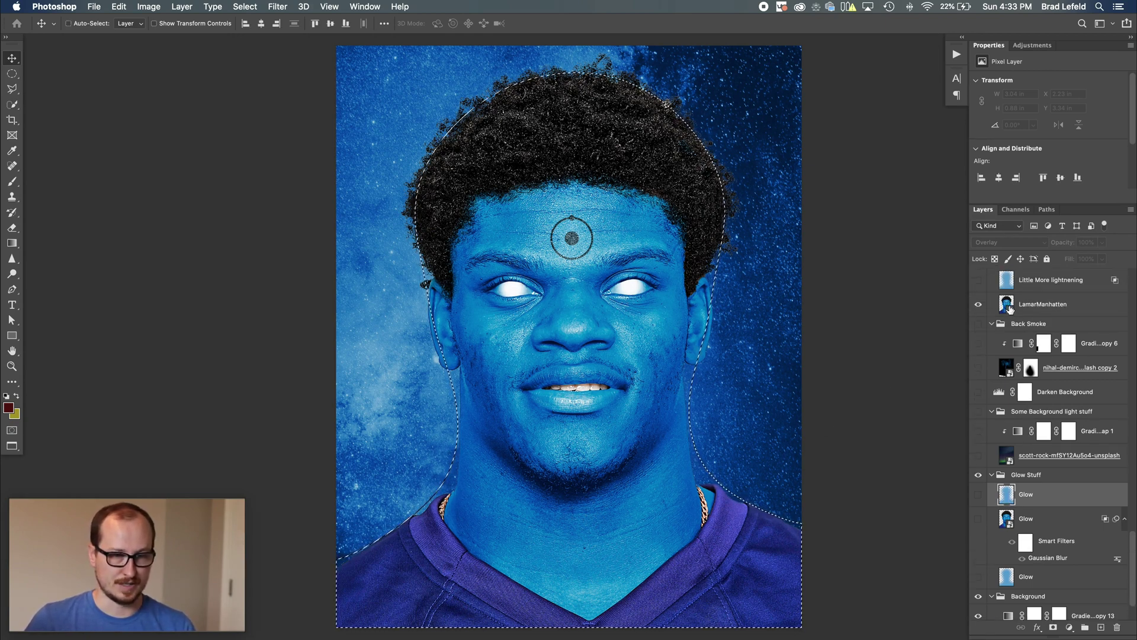
left_click(1006, 303, "super")
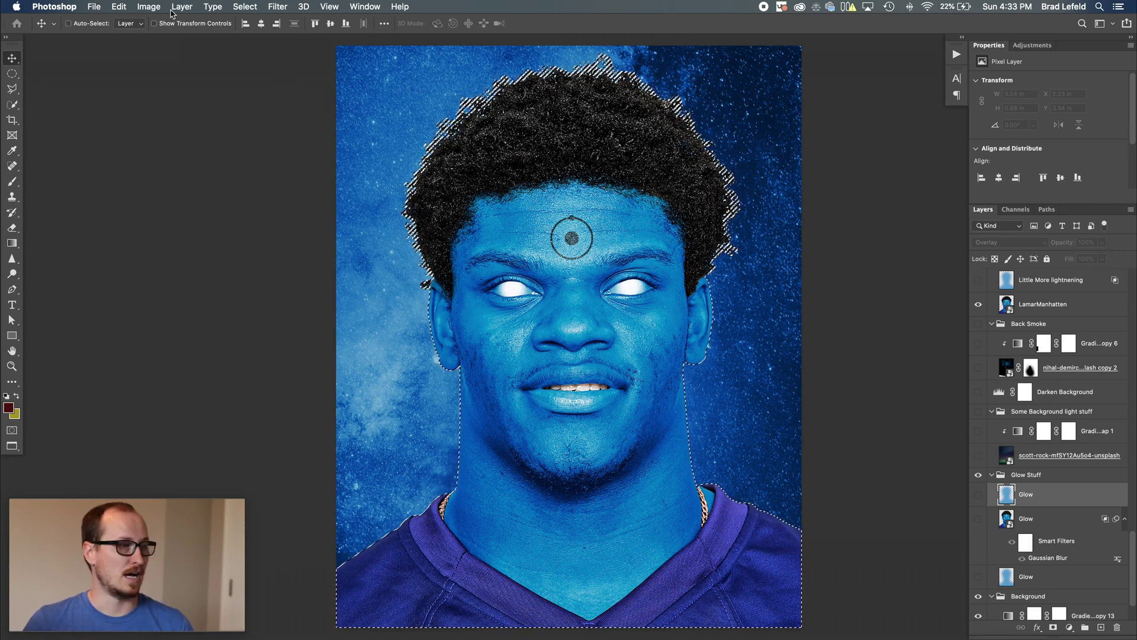
- Clear the selection and show the uppermost Glow layer and the blurred Glow layer beneath it in the Glow Stuff group
left_click(245, 6)
mouse_move(302, 177)
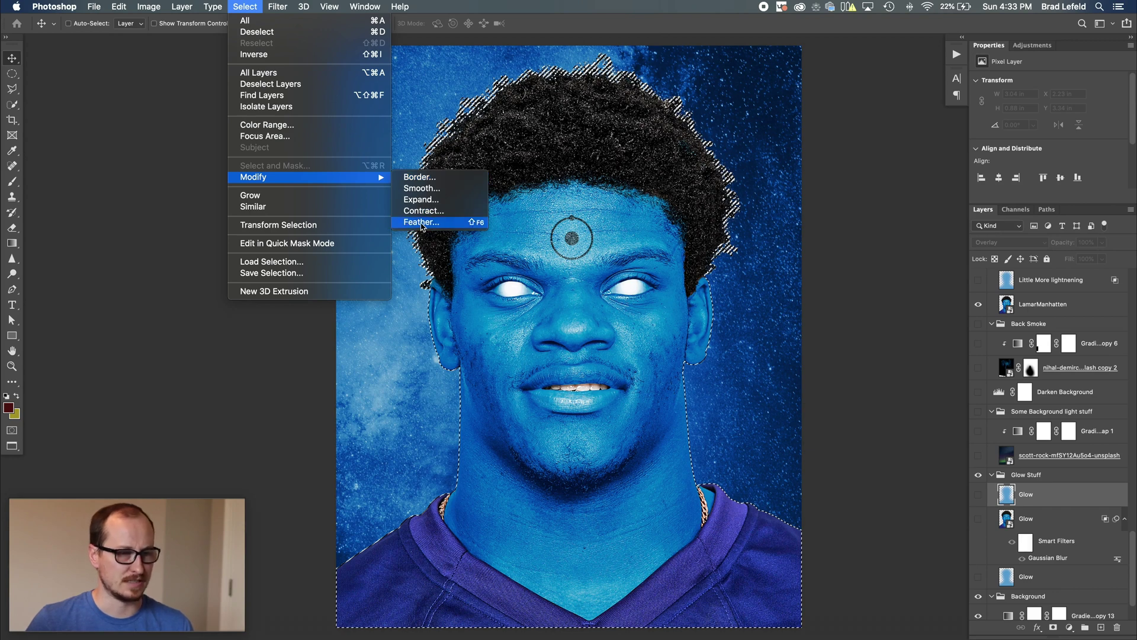
left_click(1028, 494)
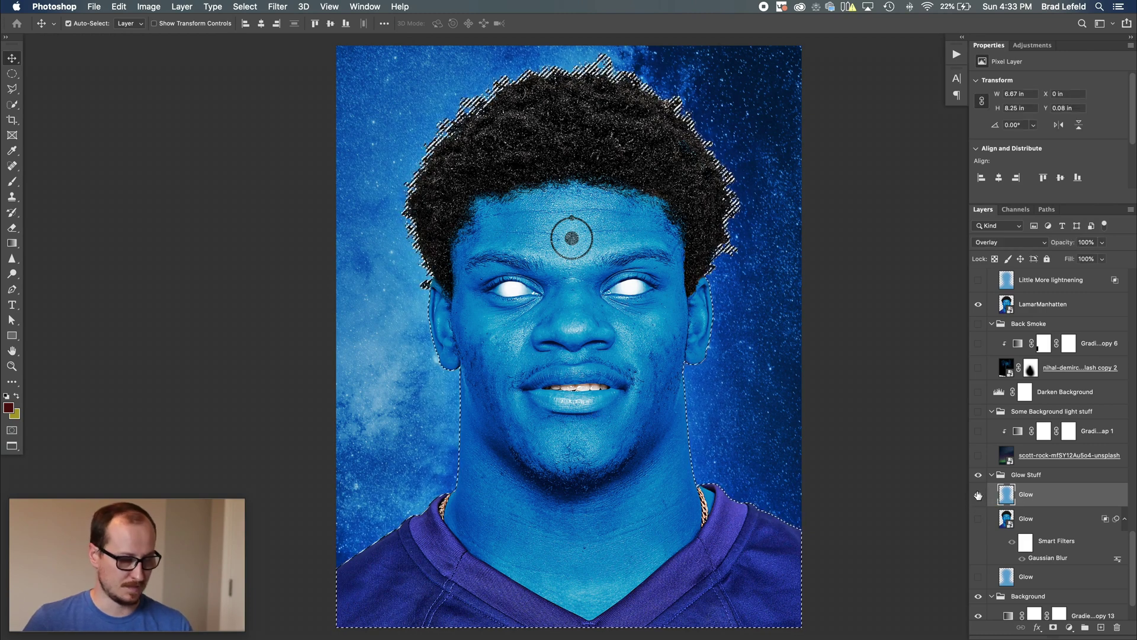
key("super+d")
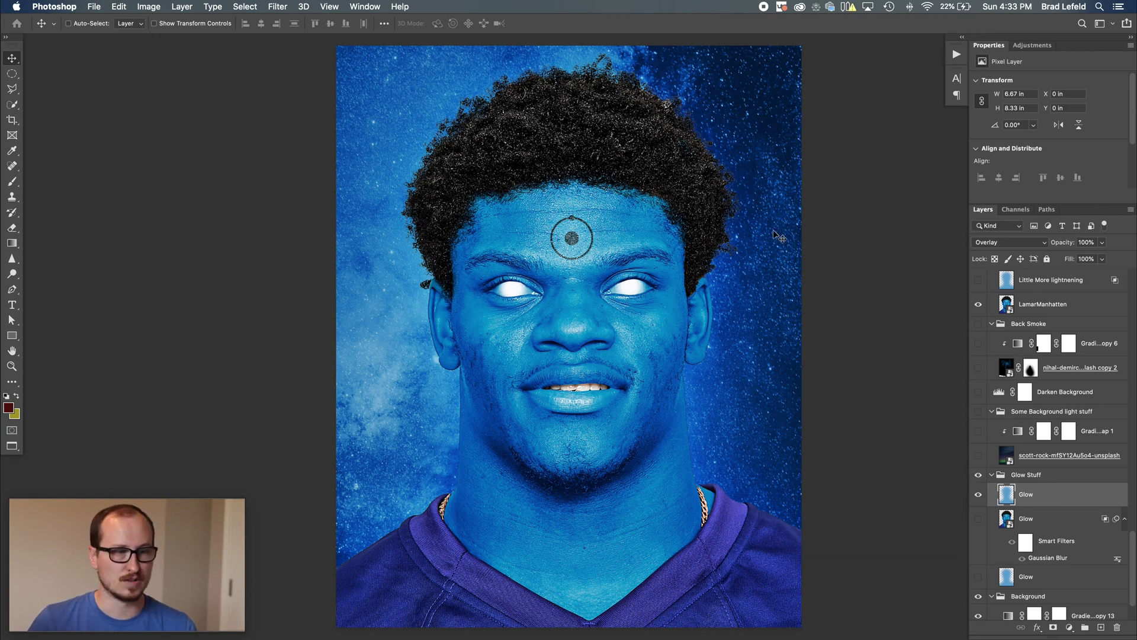
left_click(1007, 525)
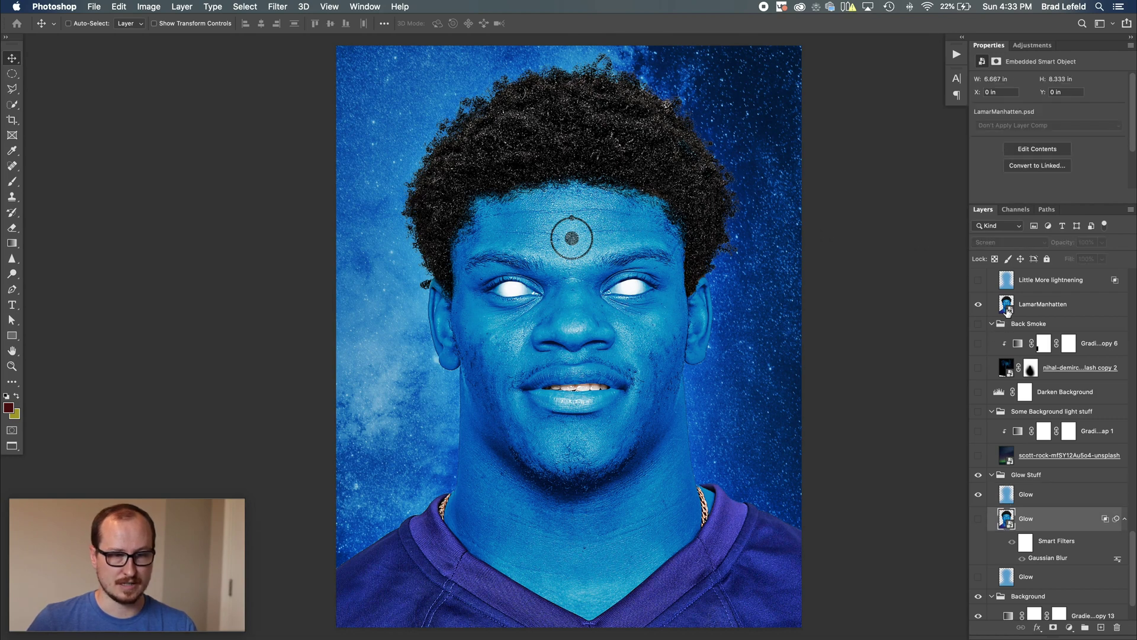
left_click(978, 519)
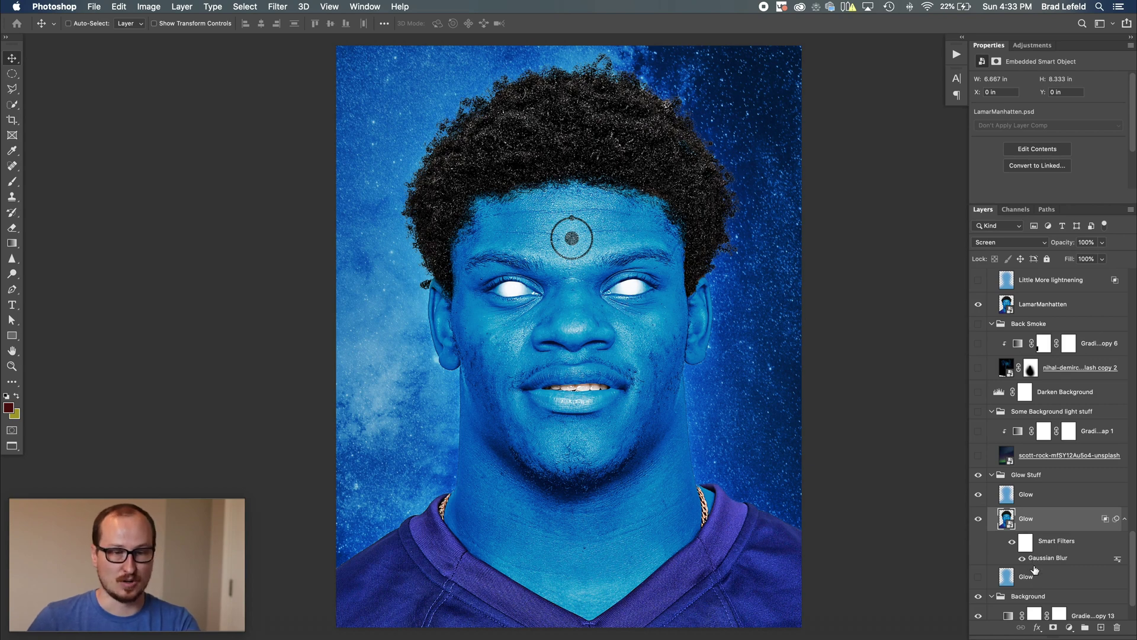
left_click(979, 304)
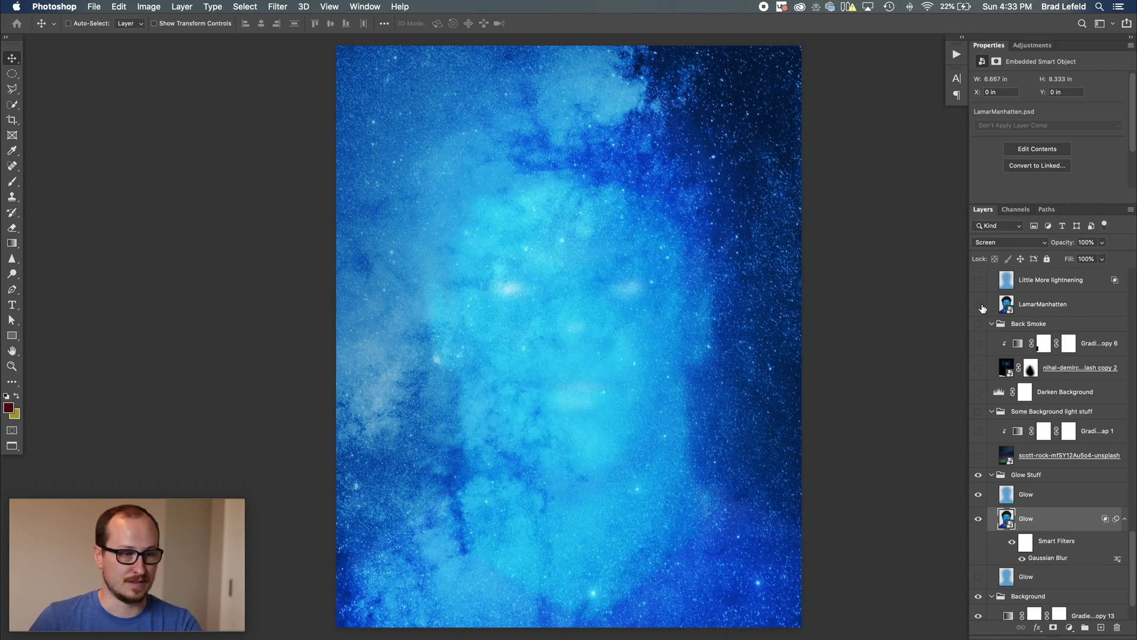
left_click(1023, 476)
left_click(979, 495)
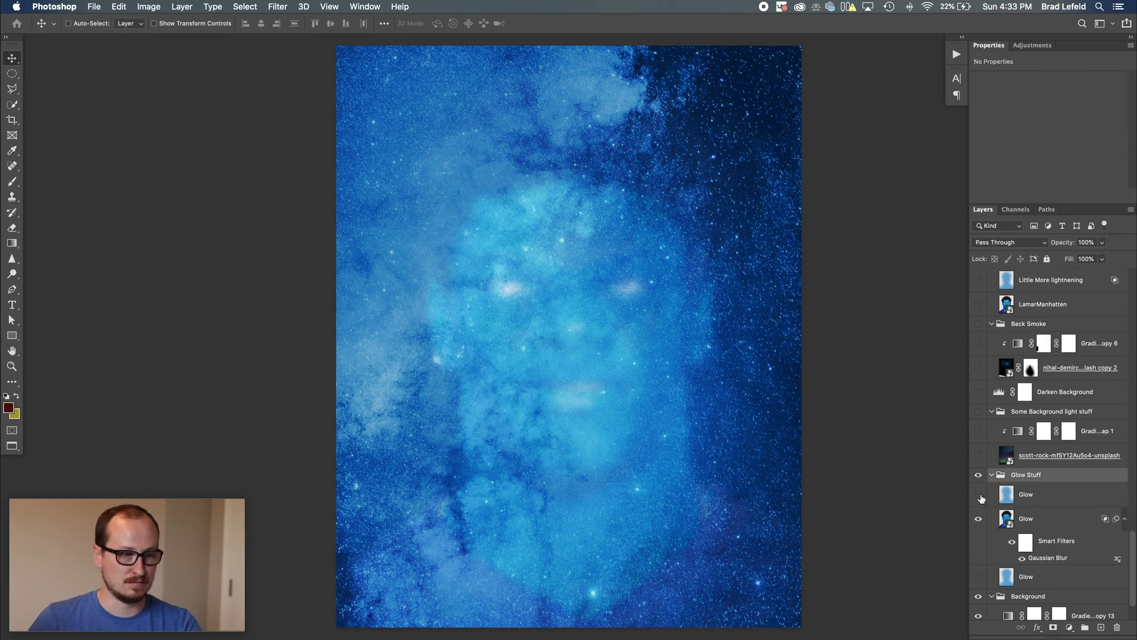
left_click(1010, 523)
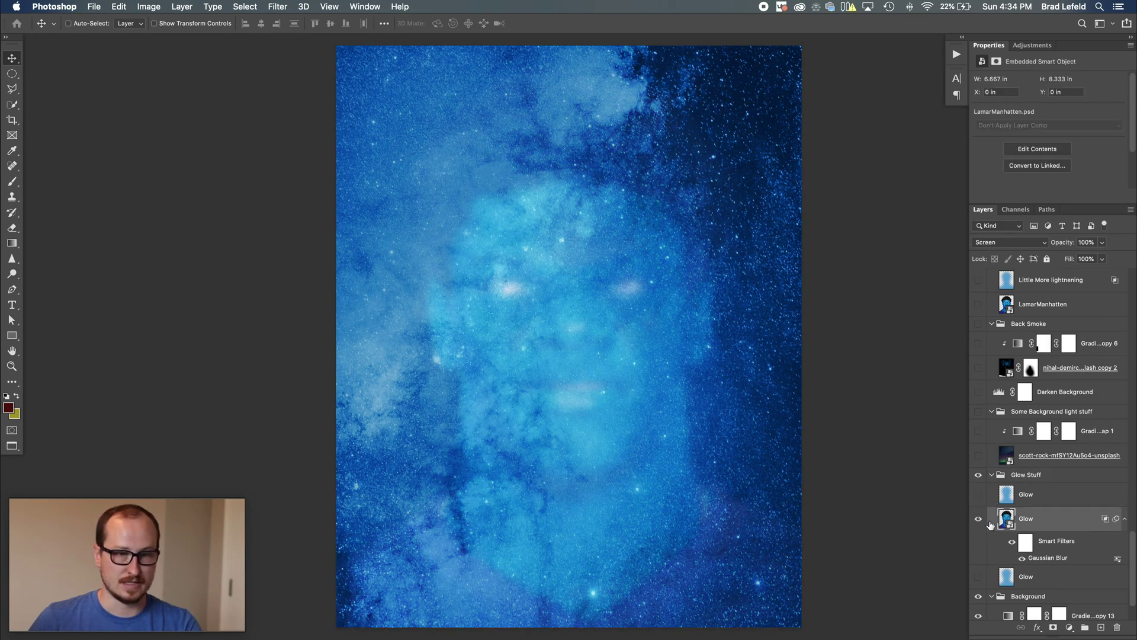
left_click(979, 521)
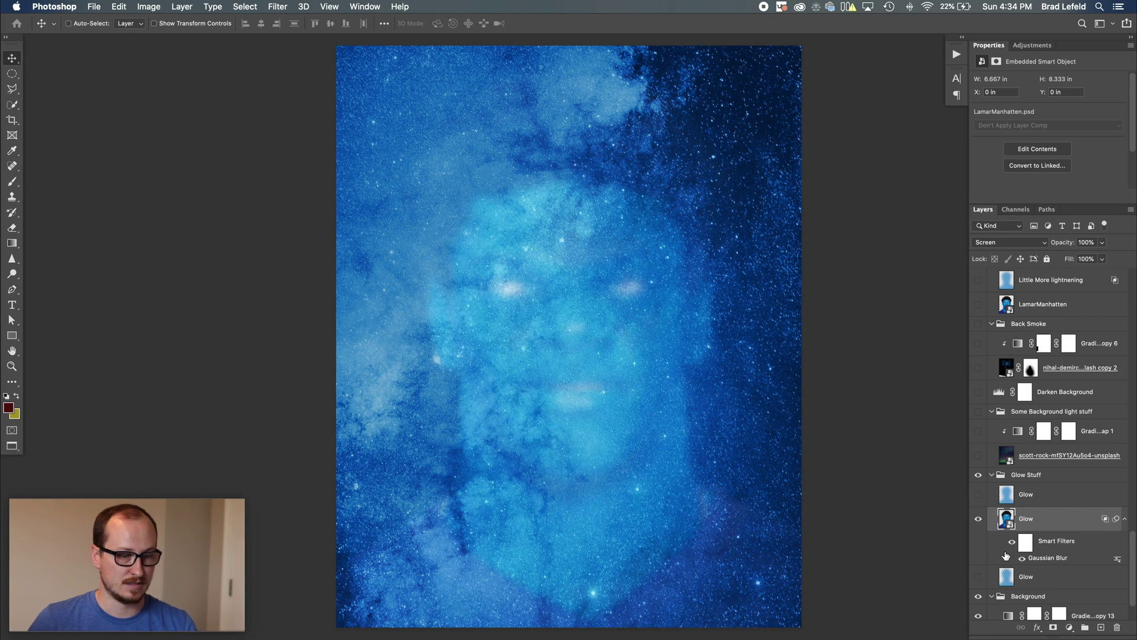
left_click(1023, 559)
left_click(1022, 559)
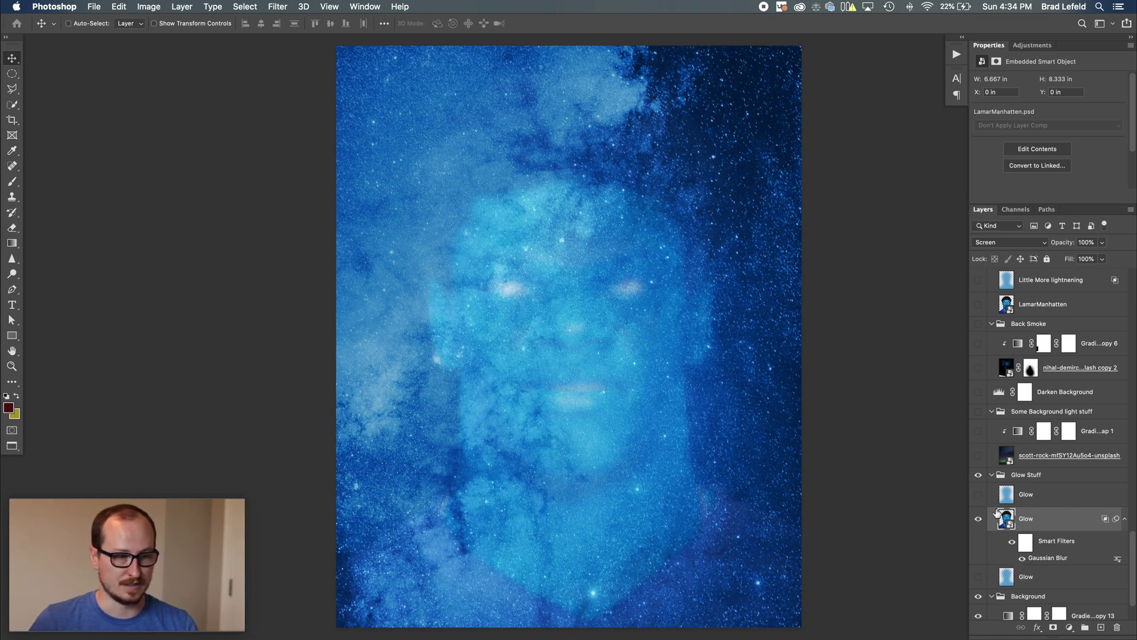
left_click(978, 495)
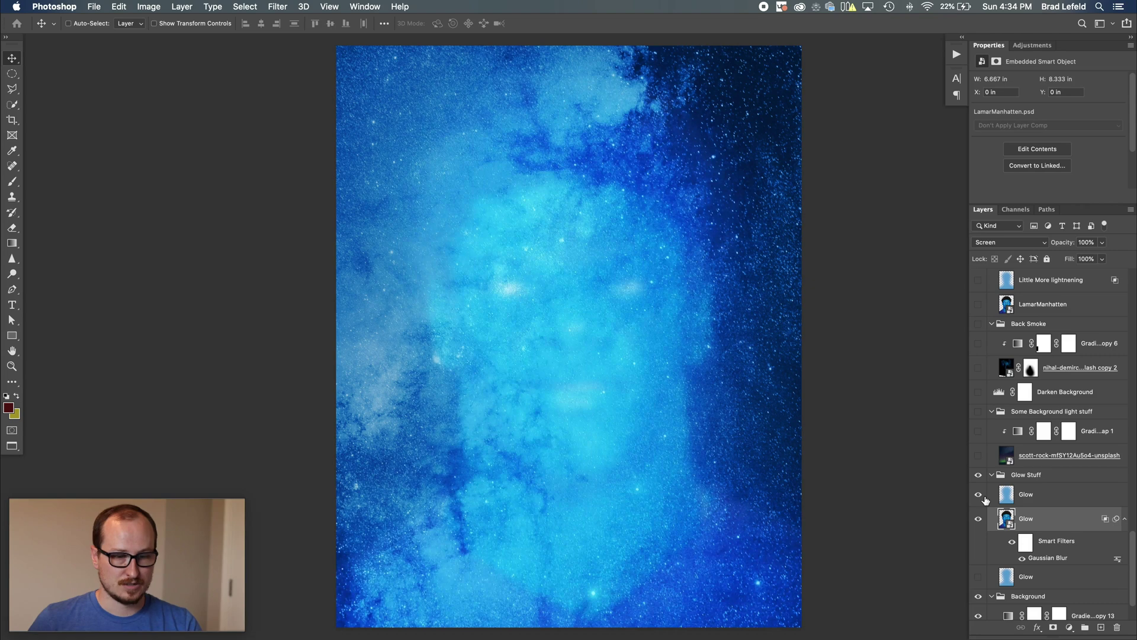
left_click(1020, 495)
left_click(979, 303)
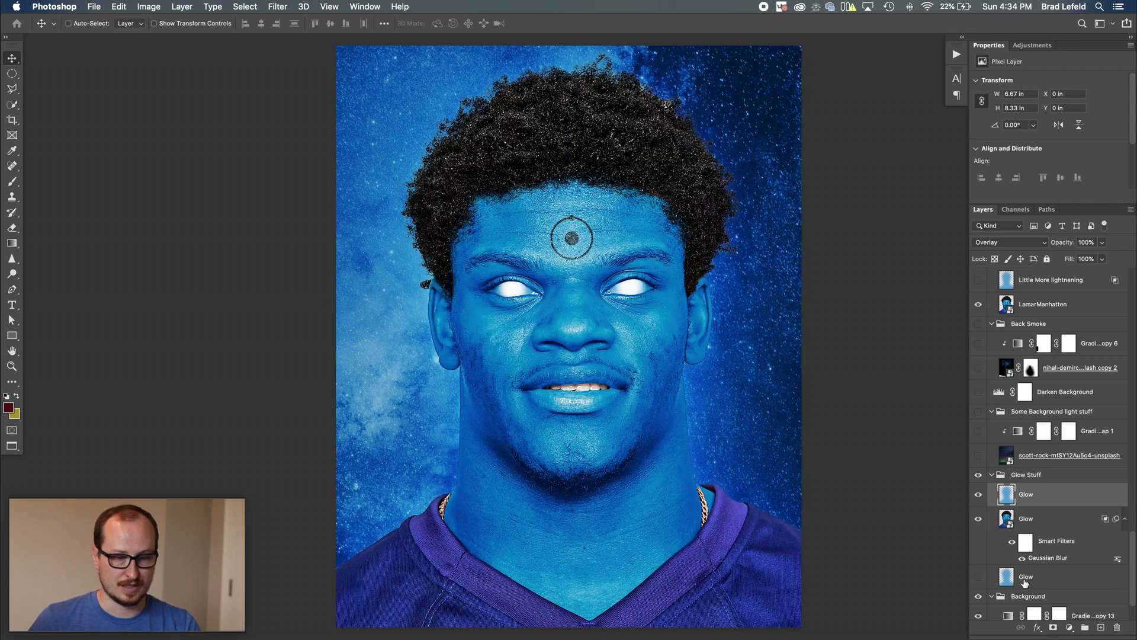
- Show the lowest Glow layer in the Glow Stuff group and the Lamar Lightening layer above the portrait
left_click(1026, 580)
left_click(978, 578)
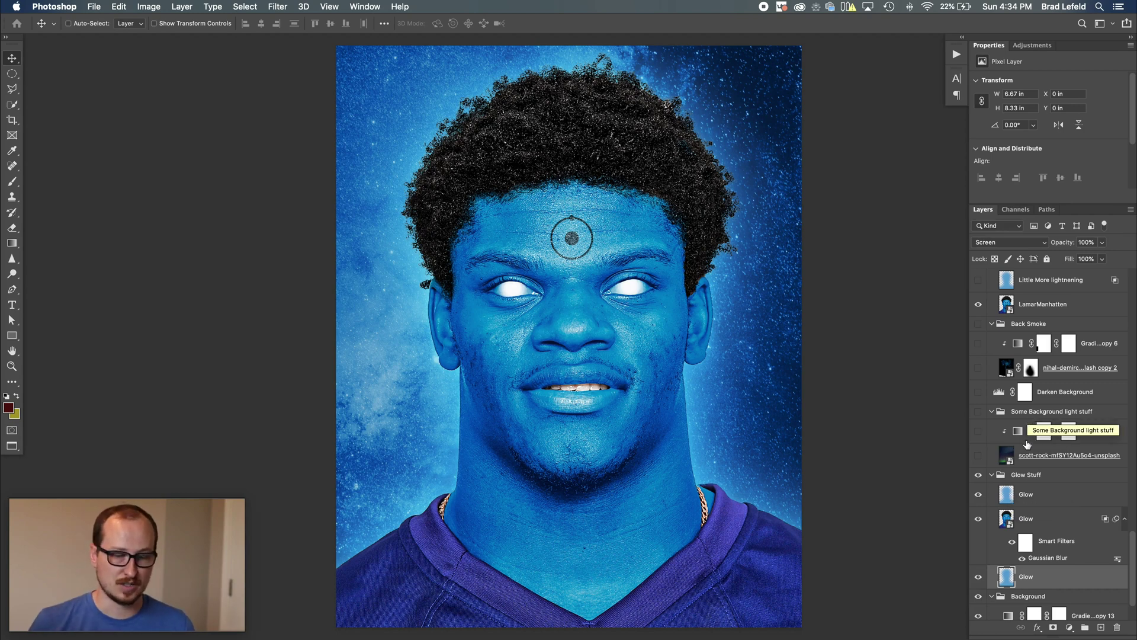
scroll(1028, 448, "up", 1)
scroll(1028, 448, "up", 6)
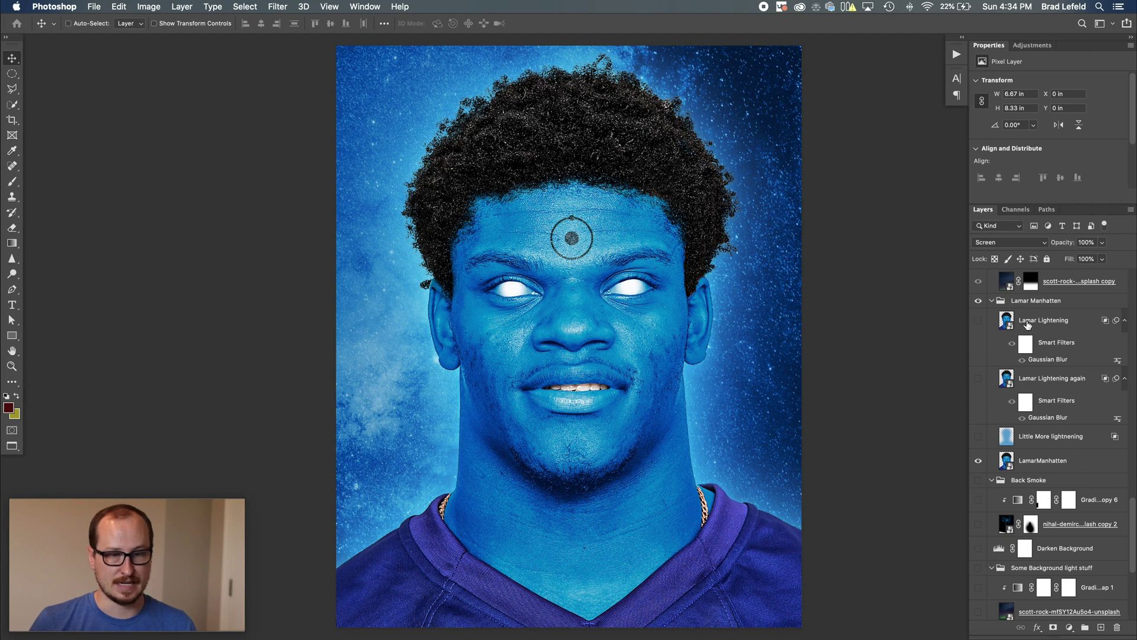
left_click(1027, 321)
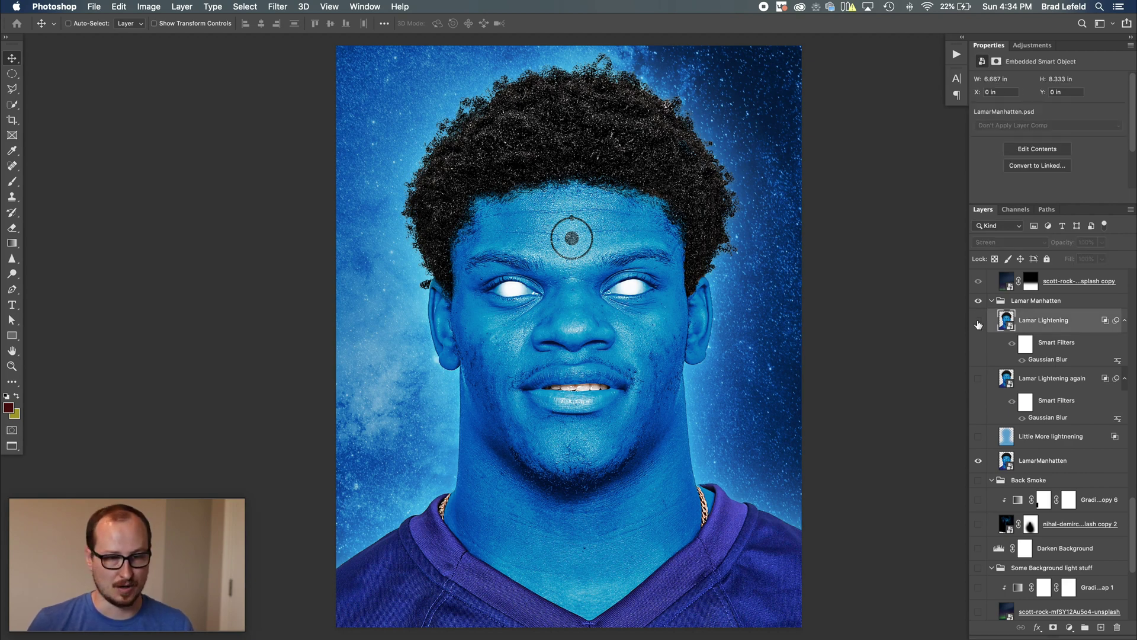
left_click(978, 321)
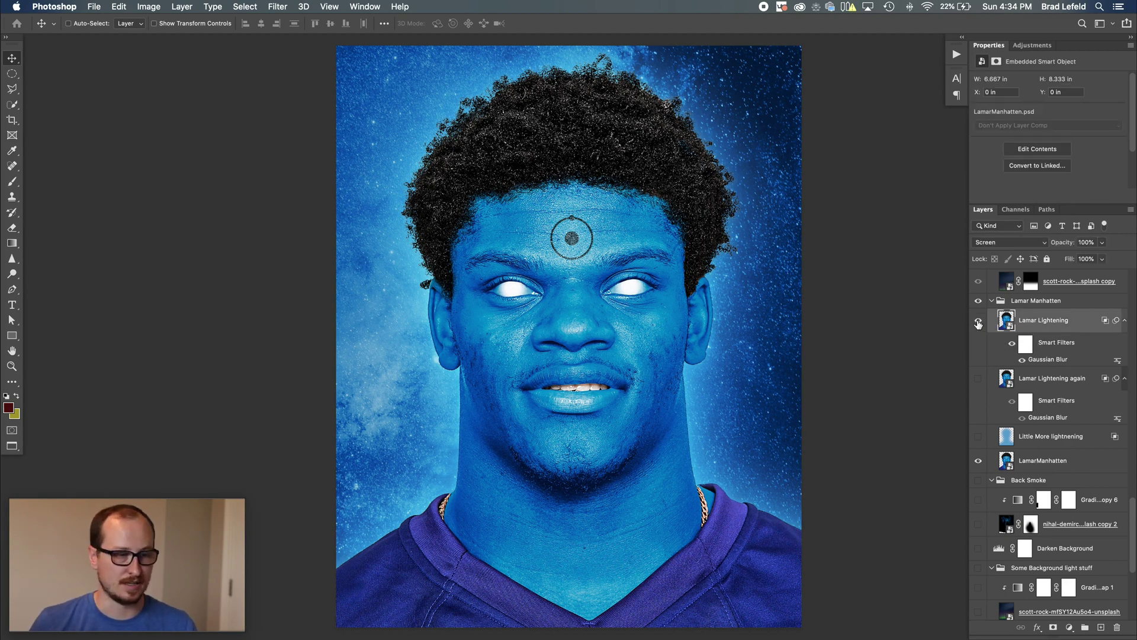
- Review the Lamar Lightening layer's blending options without changing them, and compare the portrait with and without the layer
double_click(1085, 325)
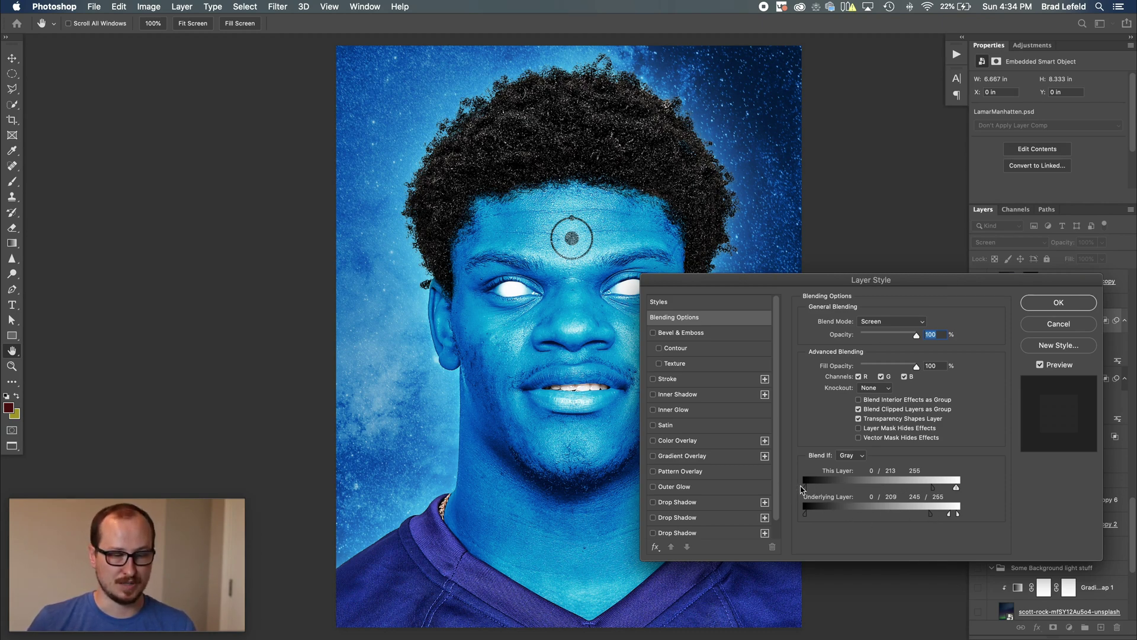
left_click(1058, 324)
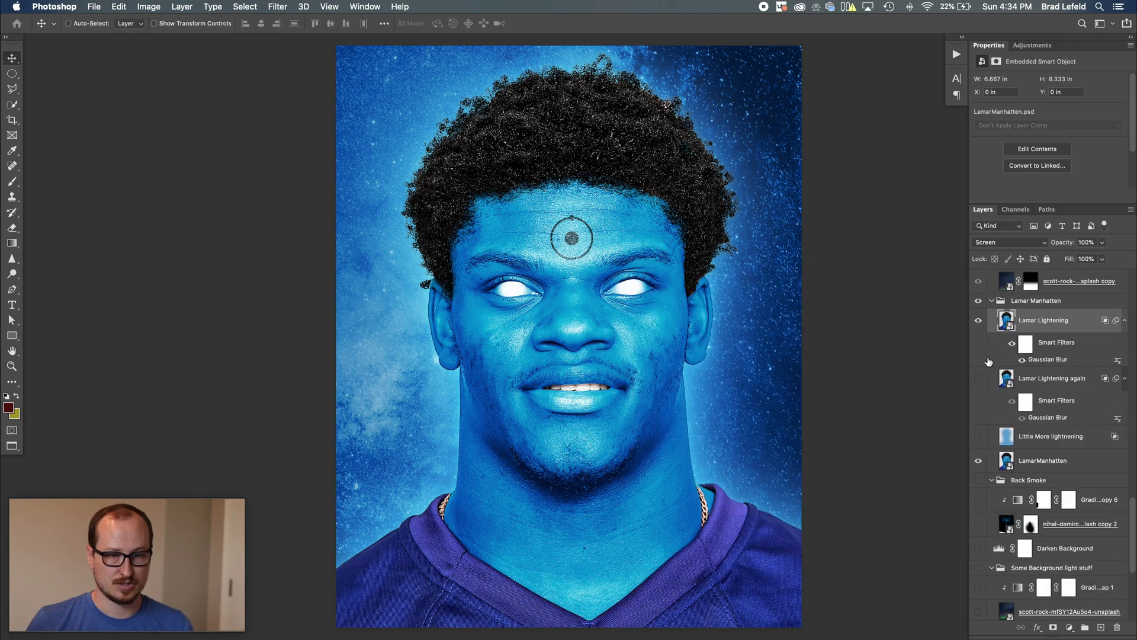
left_click(978, 321)
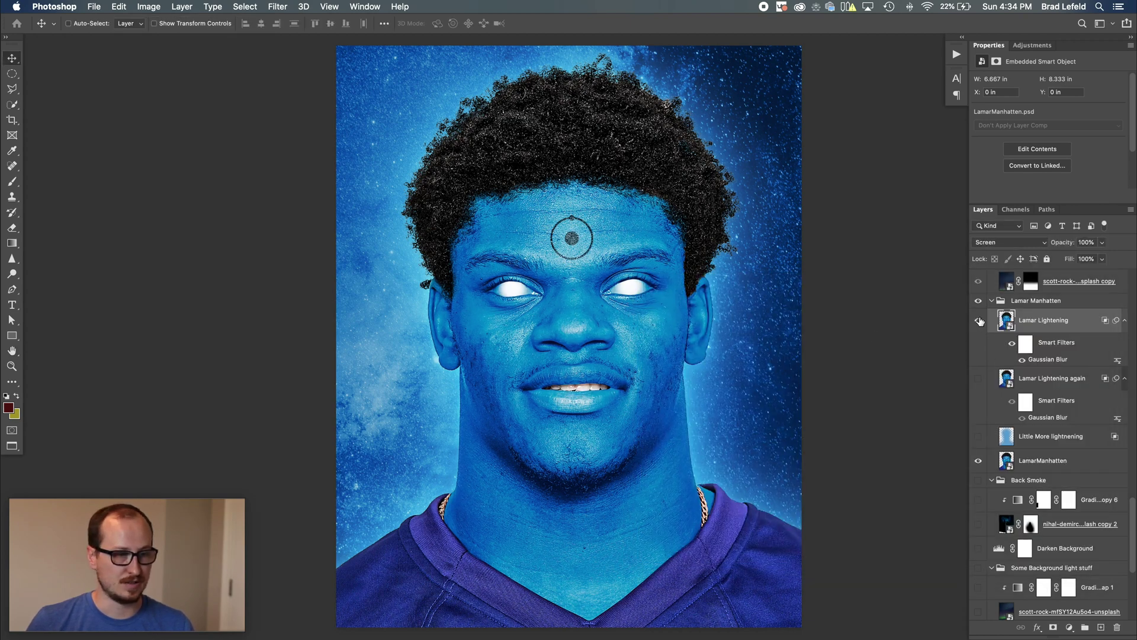
left_click(978, 320)
- Show the Lamar Lightening again layer, comparing the portrait with and without its effect
left_click(1033, 382)
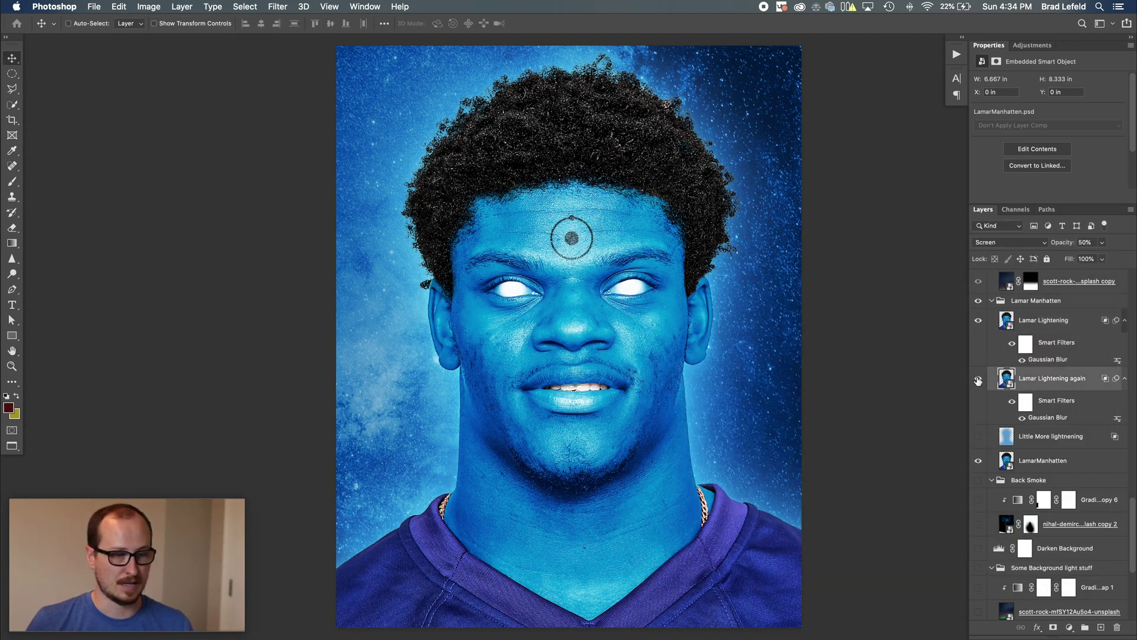
left_click(978, 380)
left_click(978, 379)
left_click(979, 380)
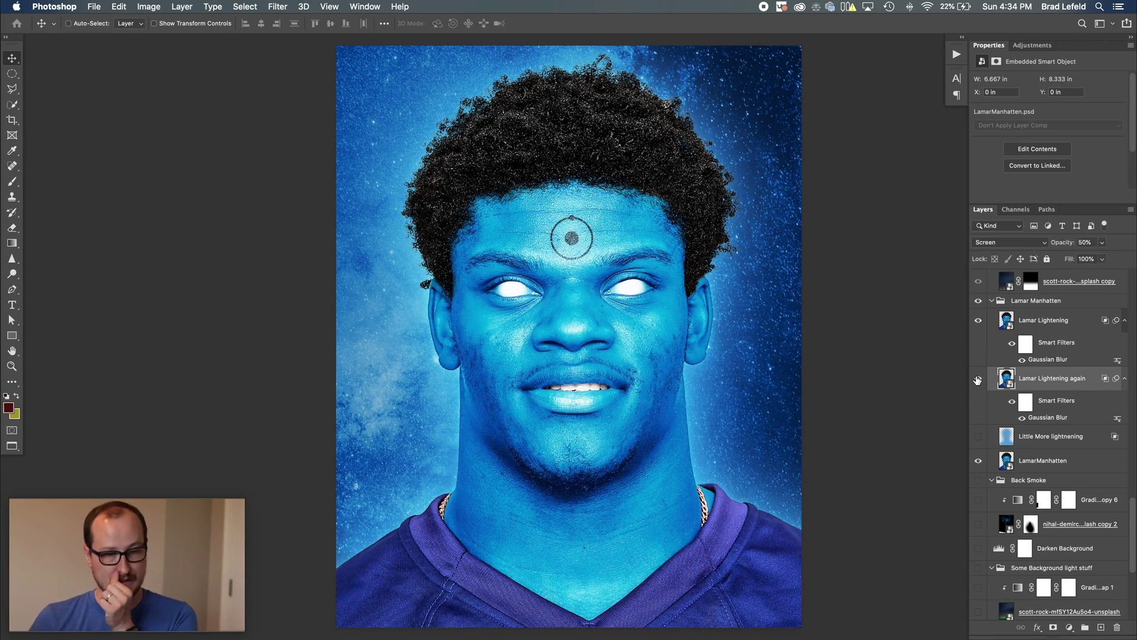
left_click(977, 380)
left_click(977, 379)
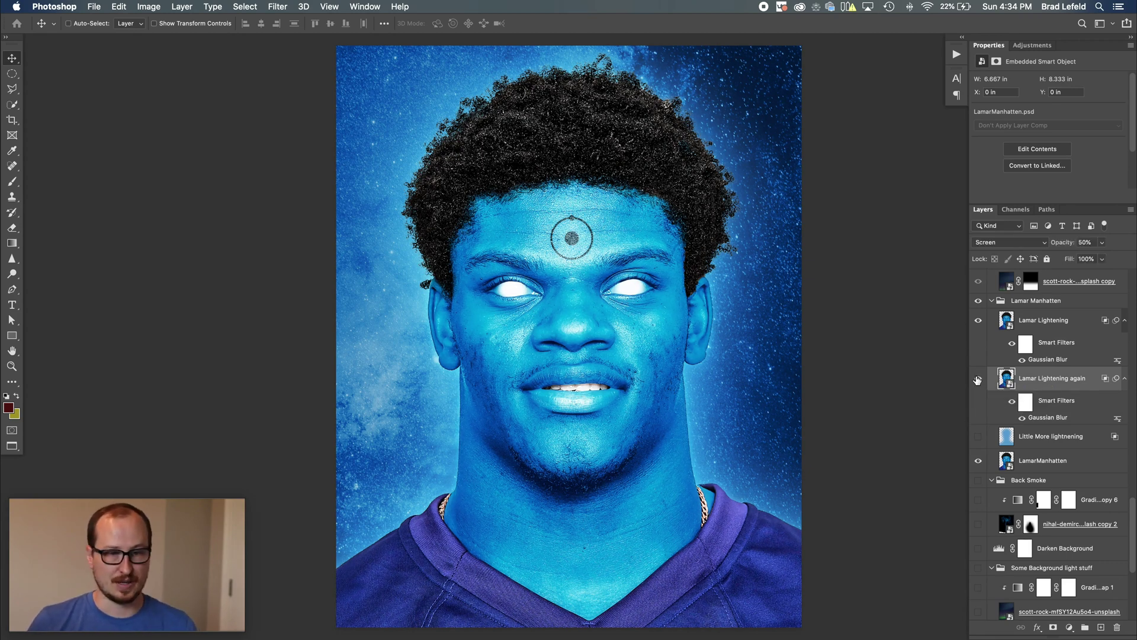
left_click(1021, 330)
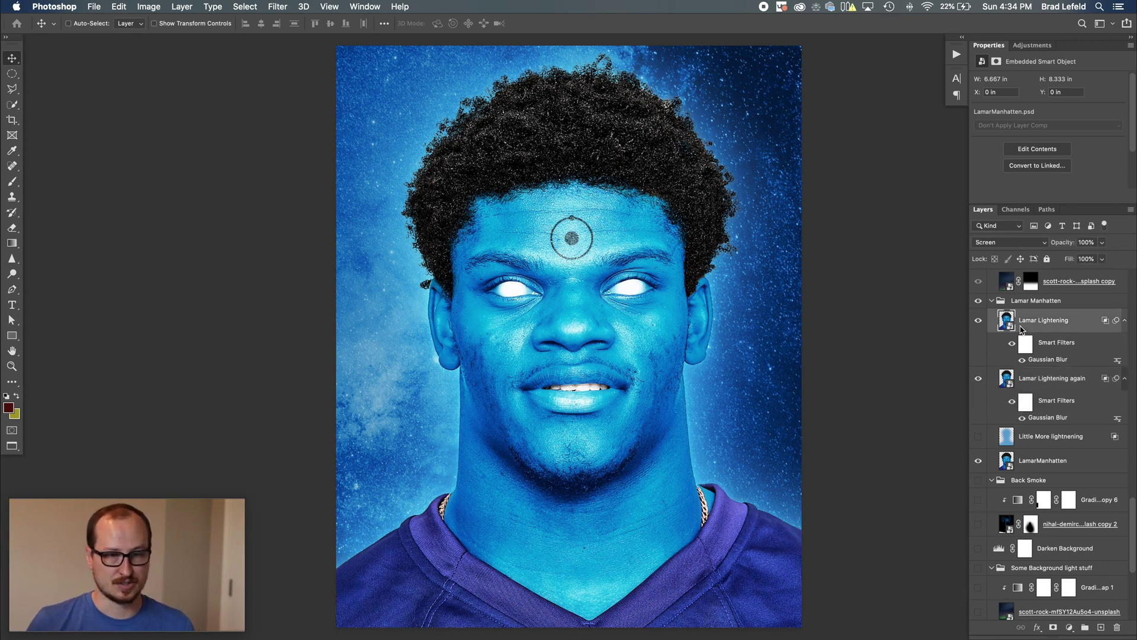
left_click(1026, 388)
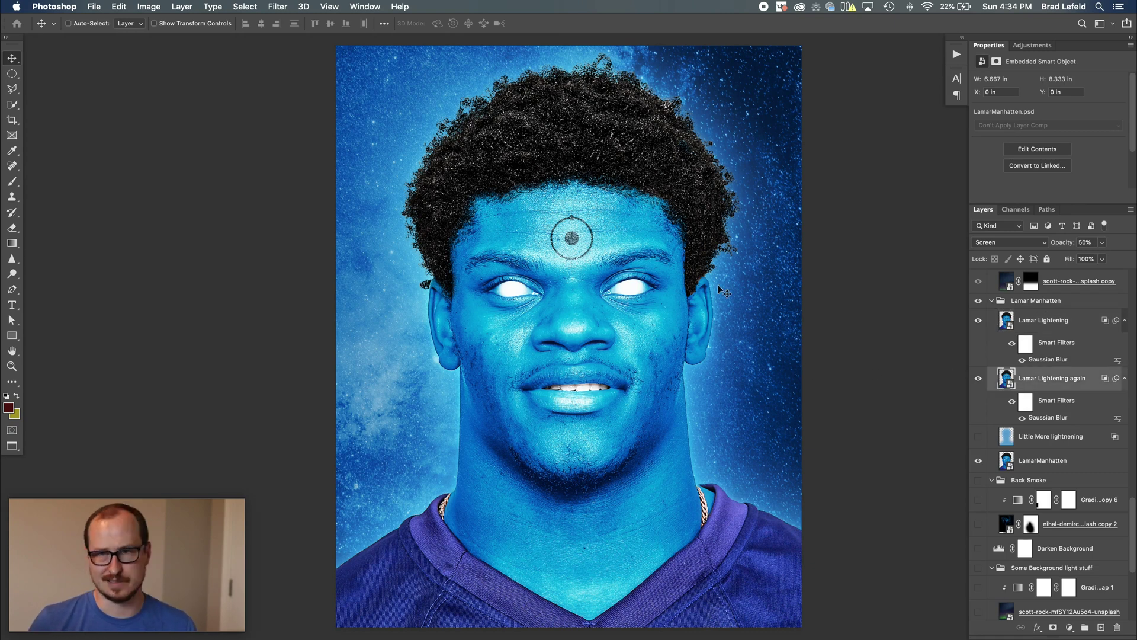
- Show the Little More lightening layer above LamarManhatten, comparing the portrait with and without it
left_click(1021, 437)
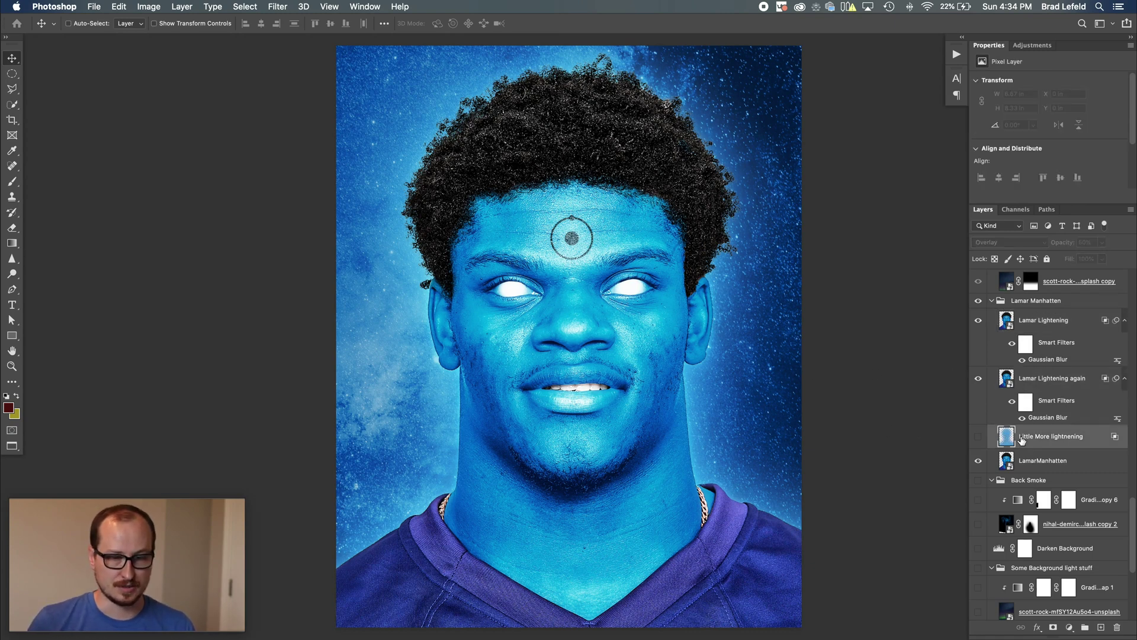
left_click(980, 437)
left_click(979, 438)
left_click(980, 438)
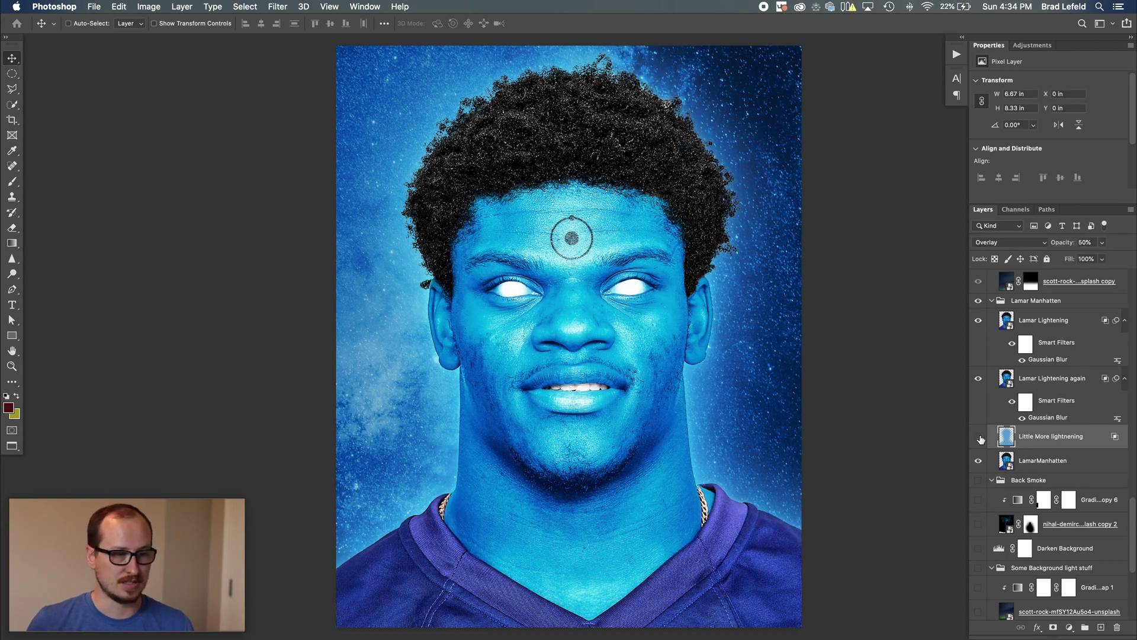
left_click(980, 438)
left_click(980, 438)
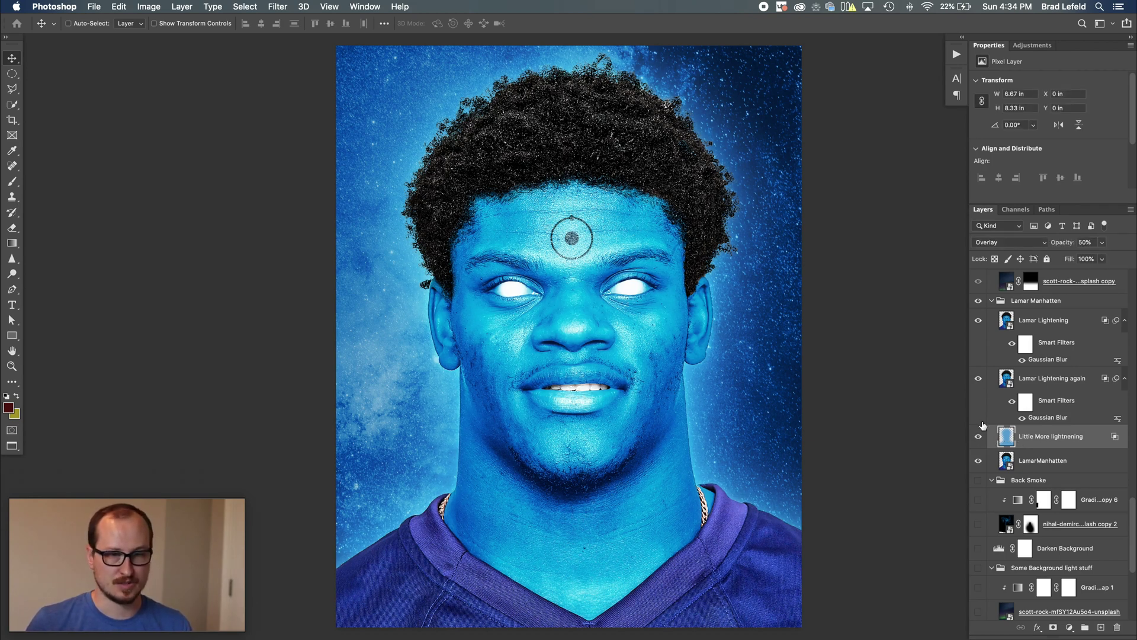
left_click(979, 301)
left_click(979, 319)
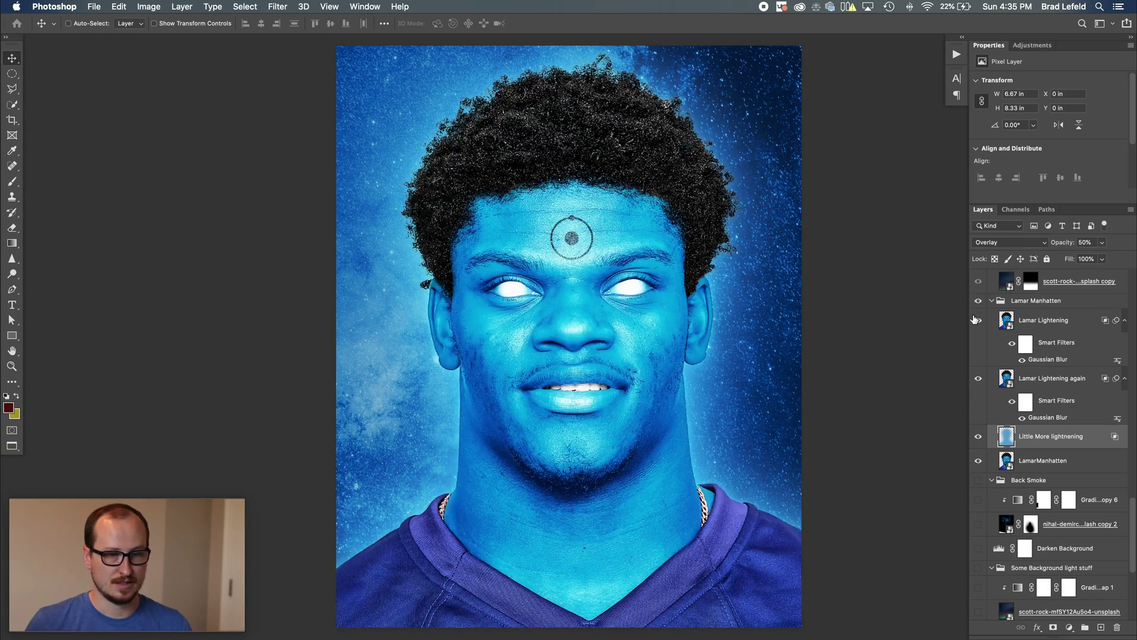
left_click(979, 378)
left_click(980, 438)
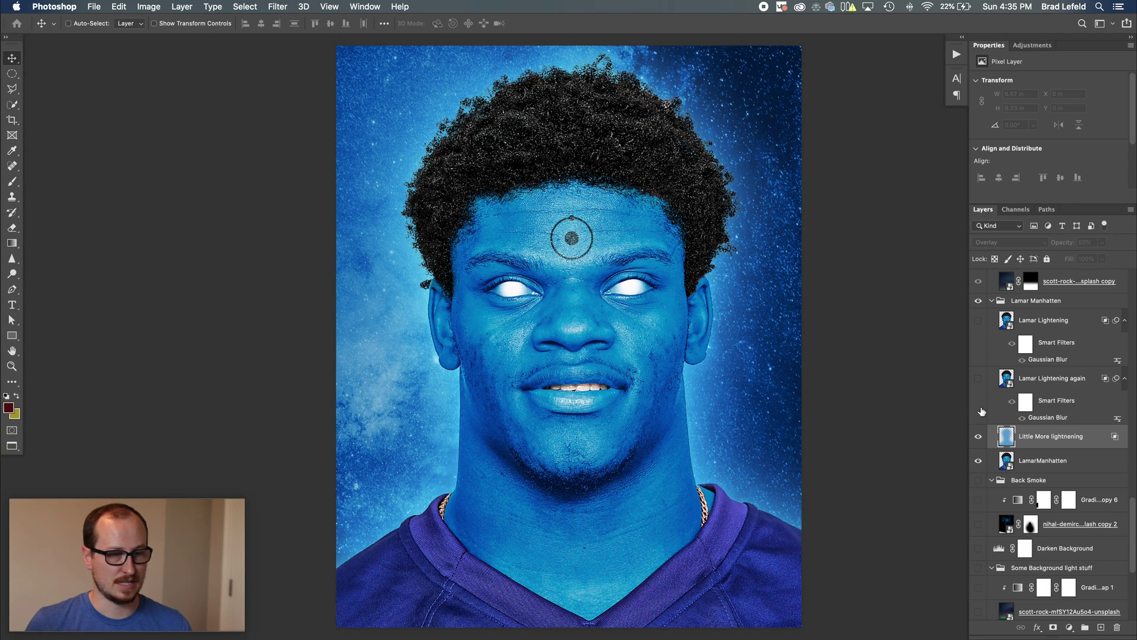
key("super+z")
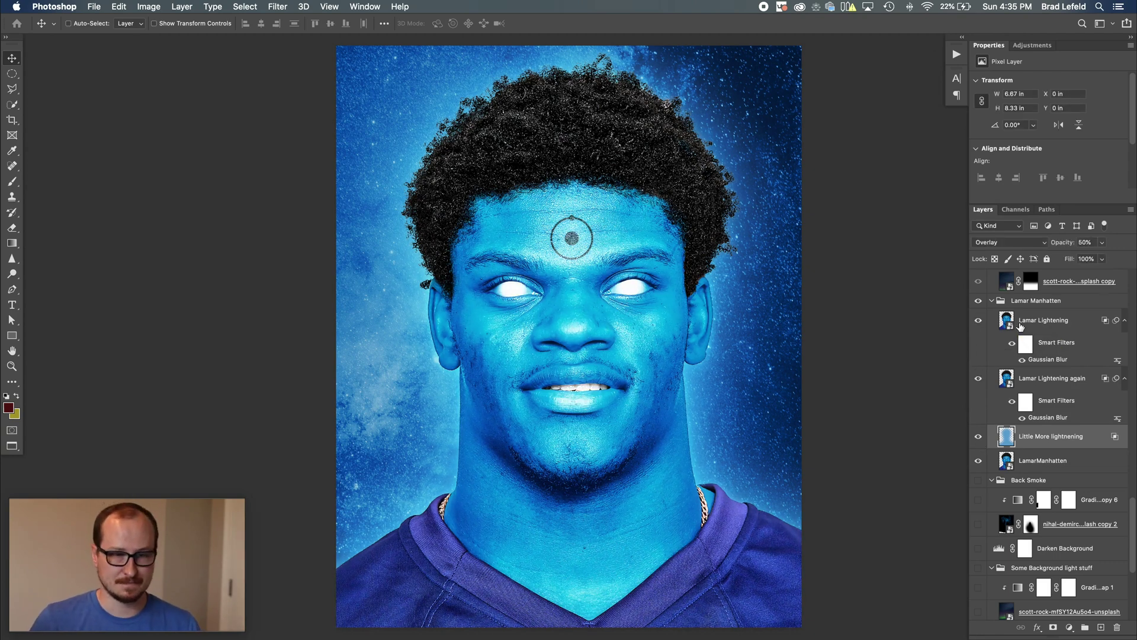
- Collapse the Lamar Manhatten group, show the sky photo smart object in the Some Background light stuff group, and review its source image
left_click(991, 300)
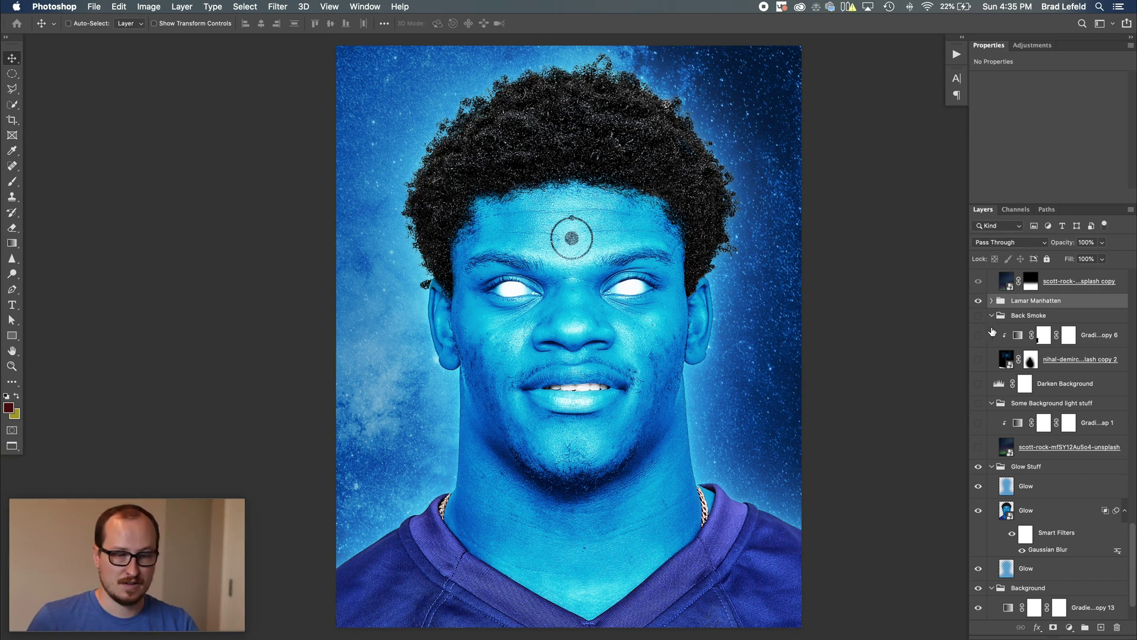
left_click(1032, 449)
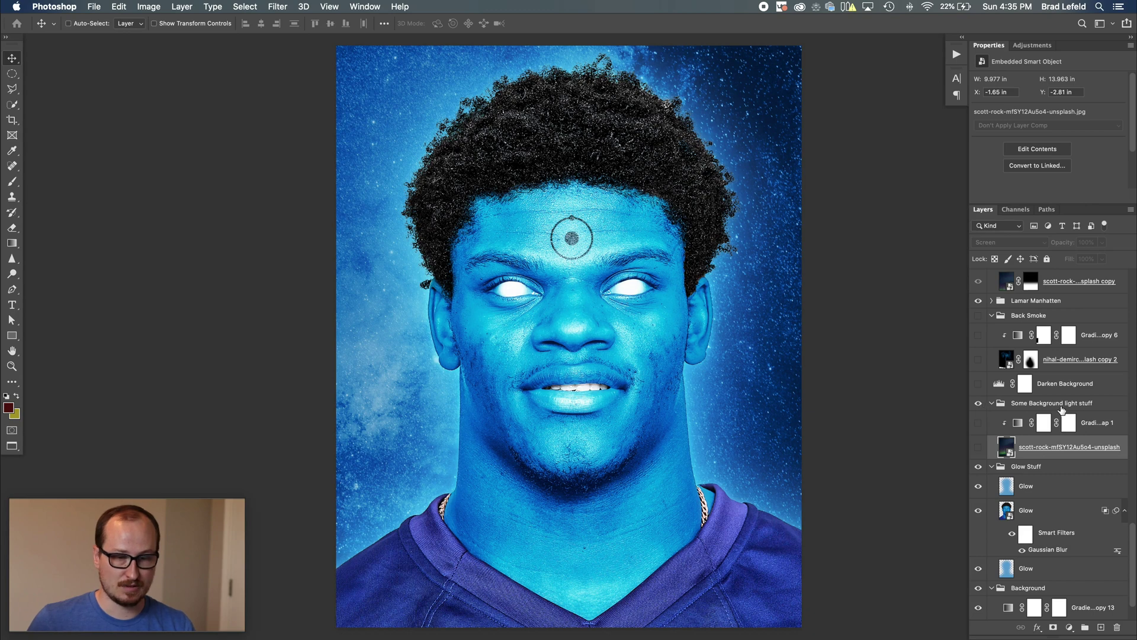
left_click(978, 447)
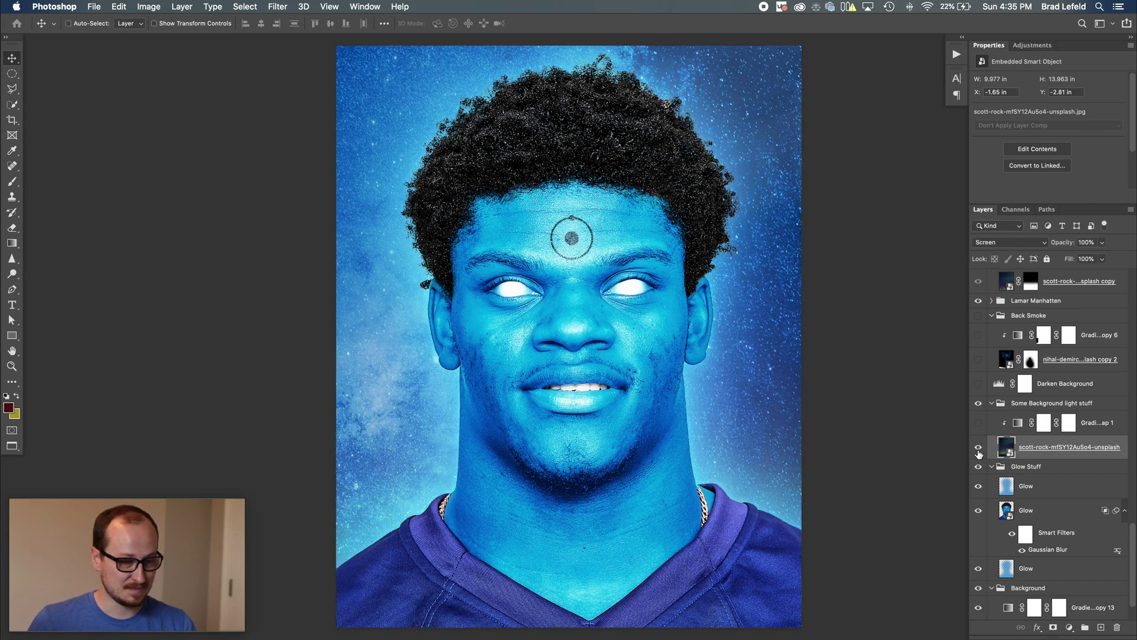
double_click(1009, 445)
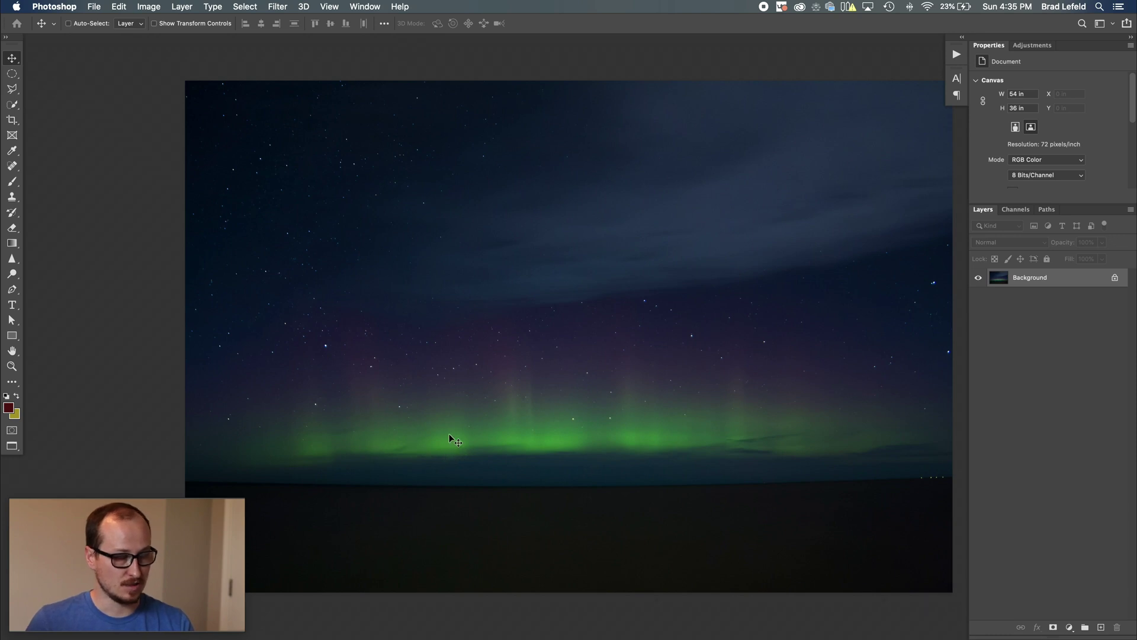
key("super+w")
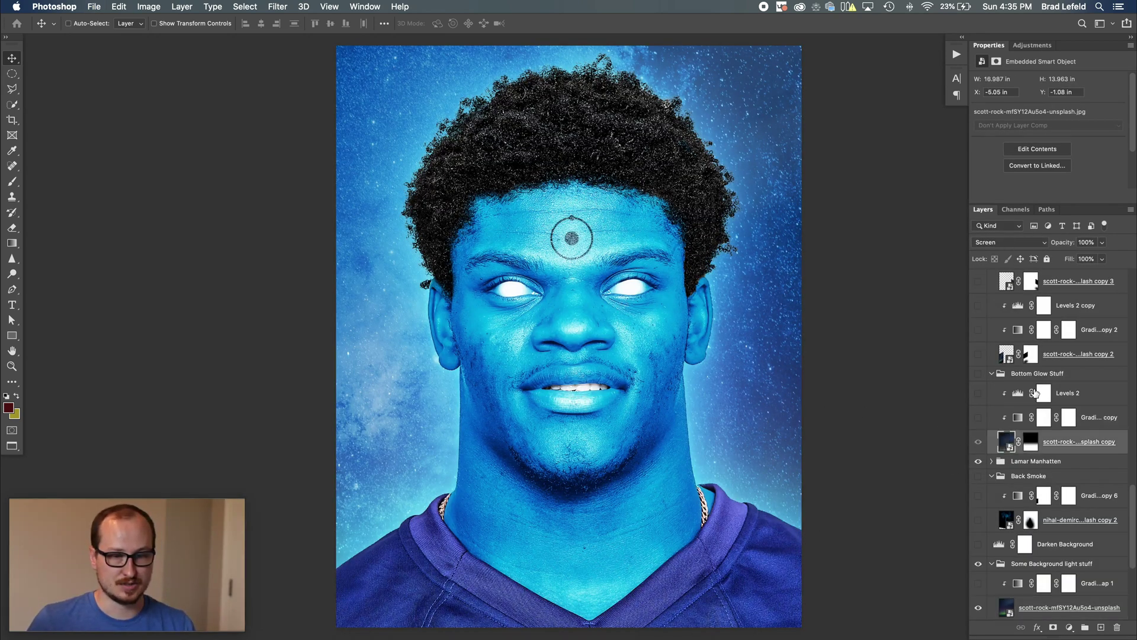
left_click(980, 393)
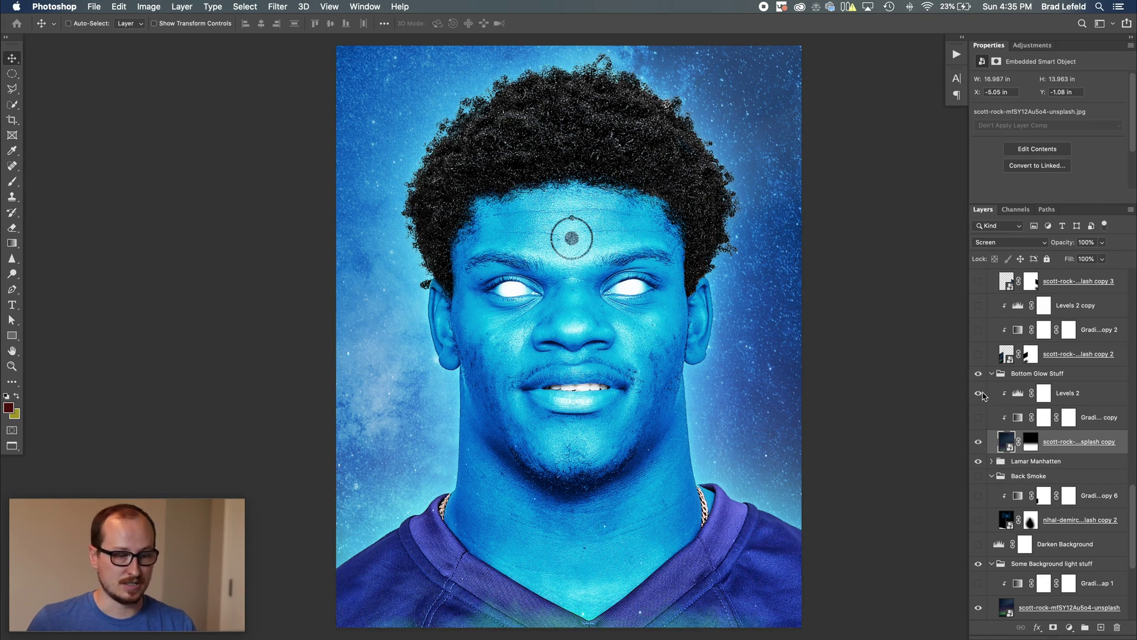
left_click(978, 394)
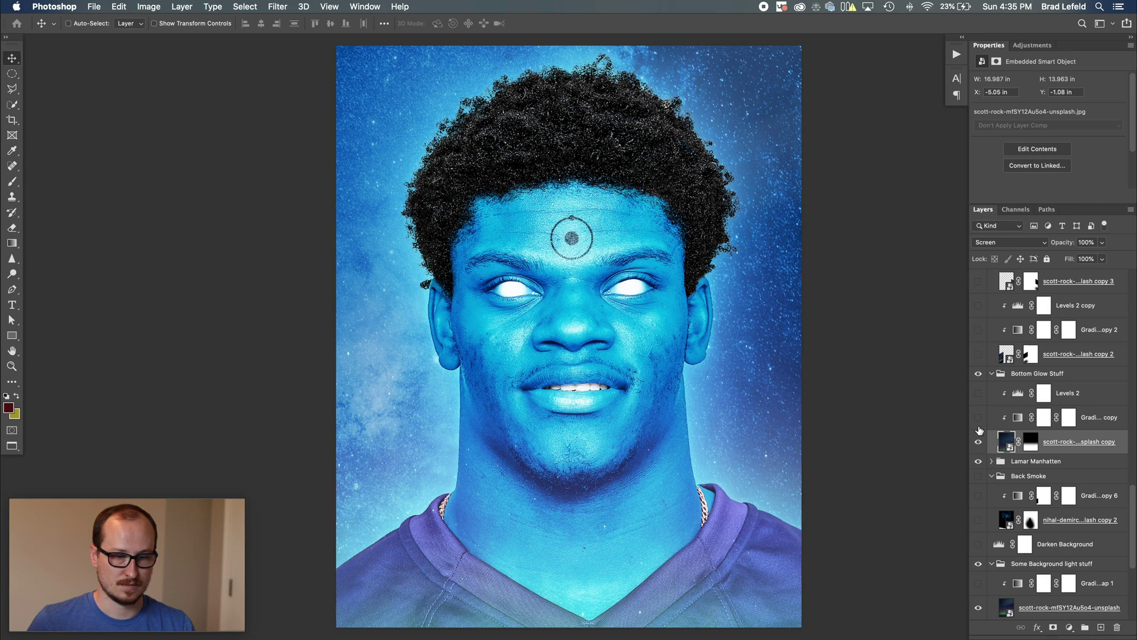
left_click(978, 417)
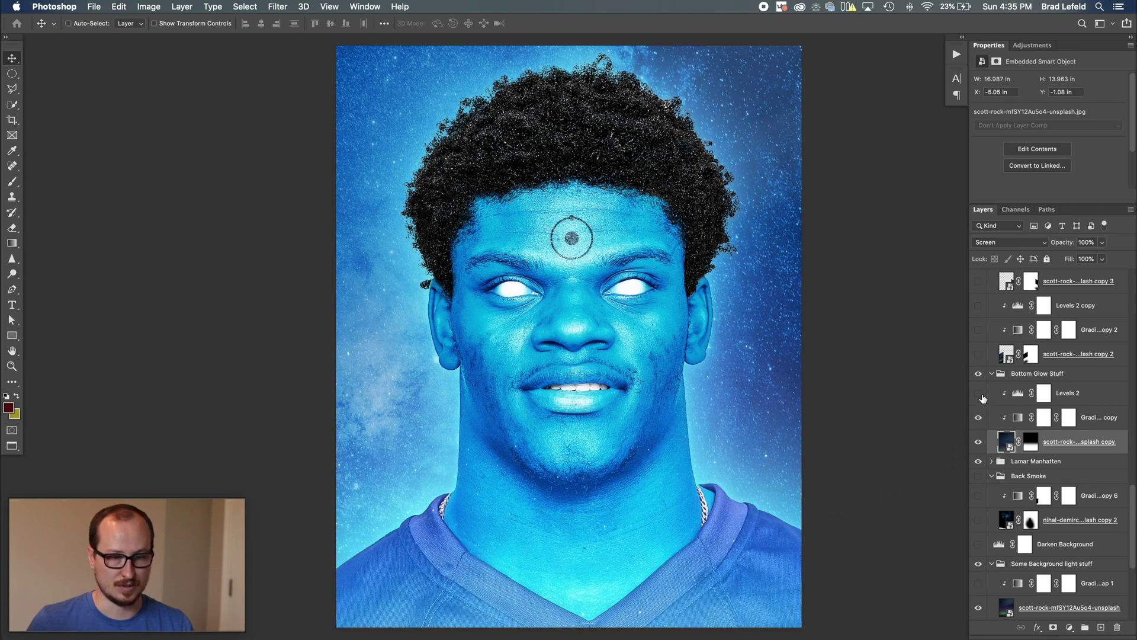
left_click(979, 374)
- Show the clipped gradient map above the sky photo in the Some Background light stuff group
scroll(980, 382, "down", 5)
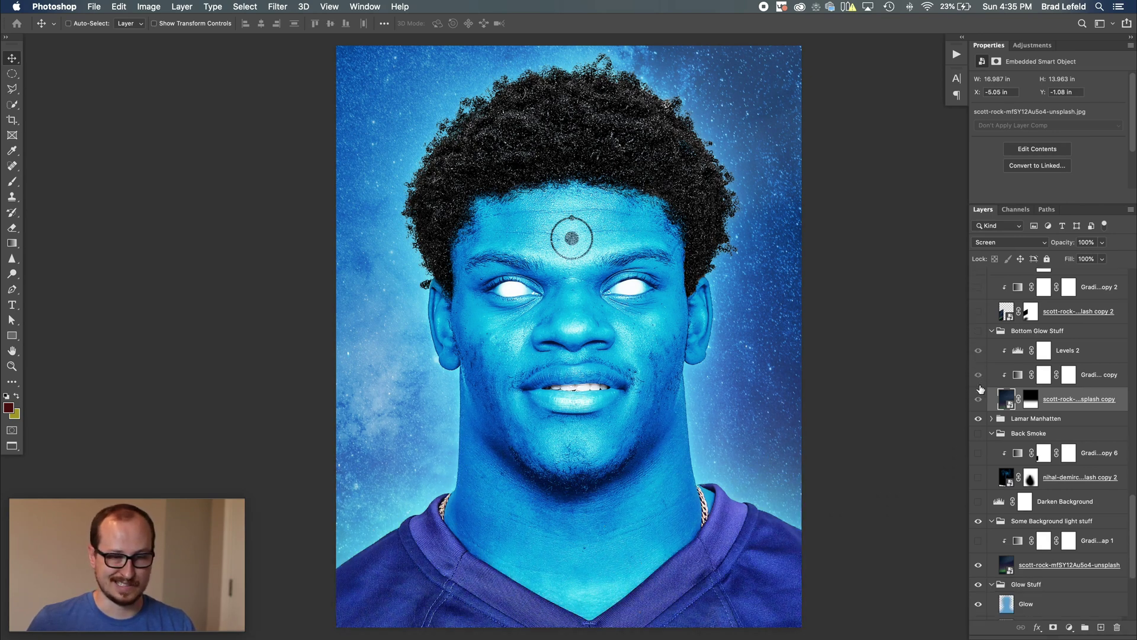
scroll(980, 402, "down", 2)
left_click(1008, 477)
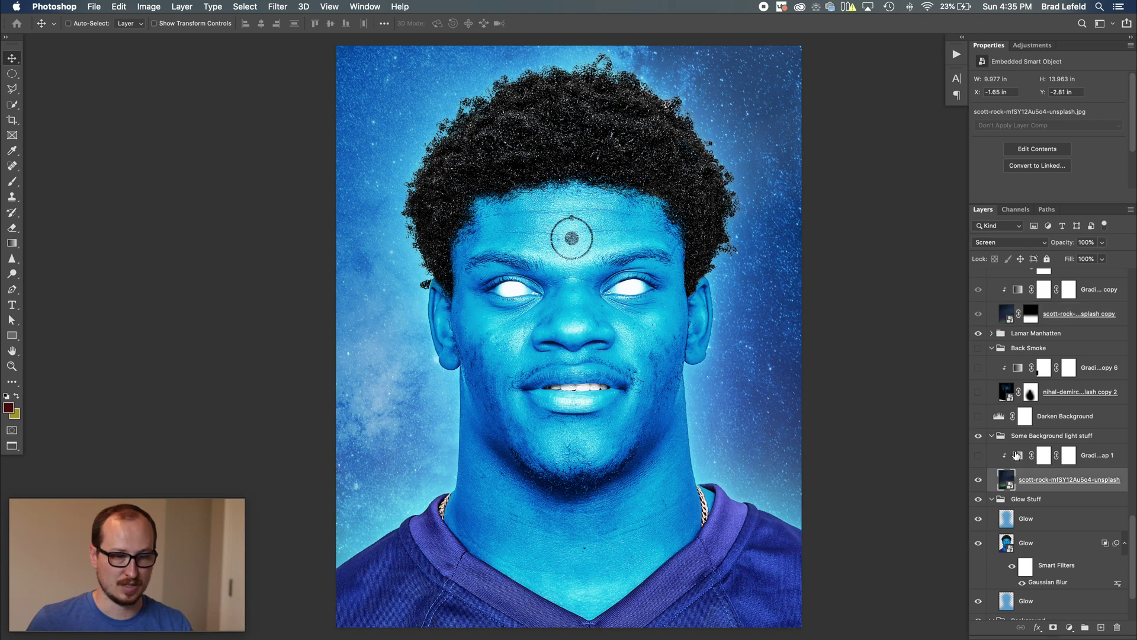
left_click(1016, 456)
left_click(977, 456)
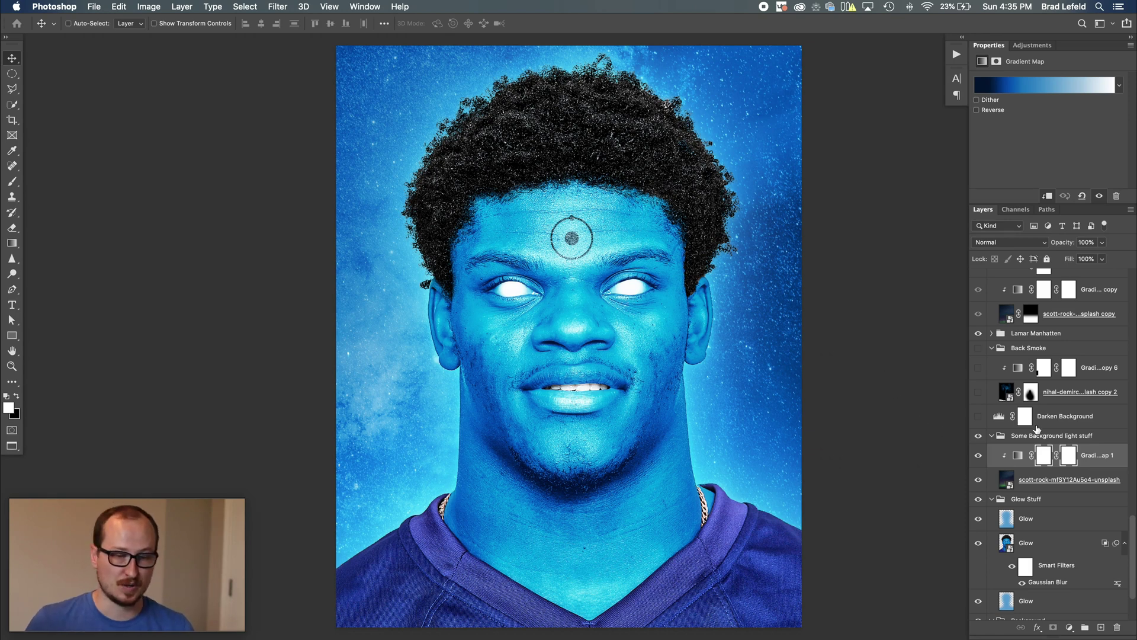
- Show the Darken Background levels adjustment and collapse the Some Background light stuff, Glow Stuff and Background groups
left_click(990, 418)
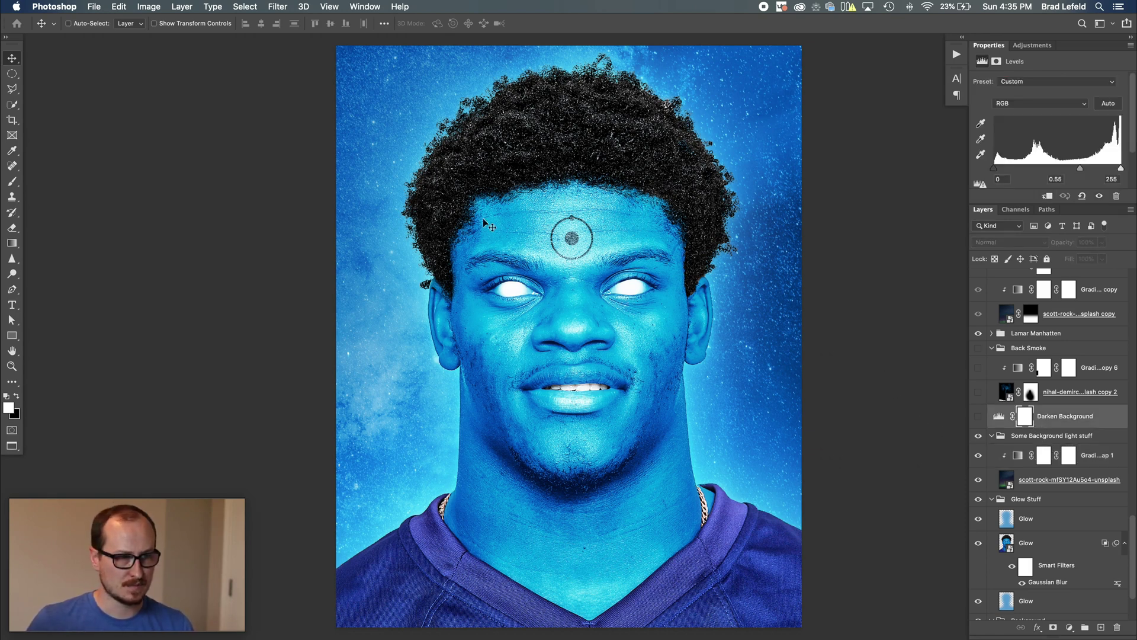
left_click(978, 417)
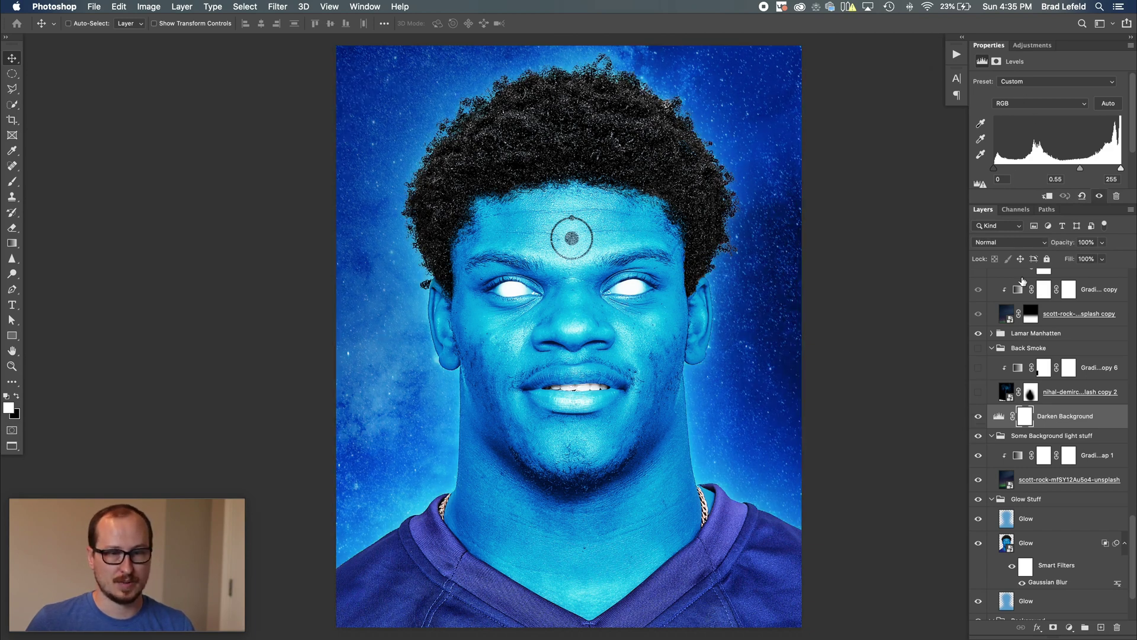
scroll(1010, 392, "down", 3)
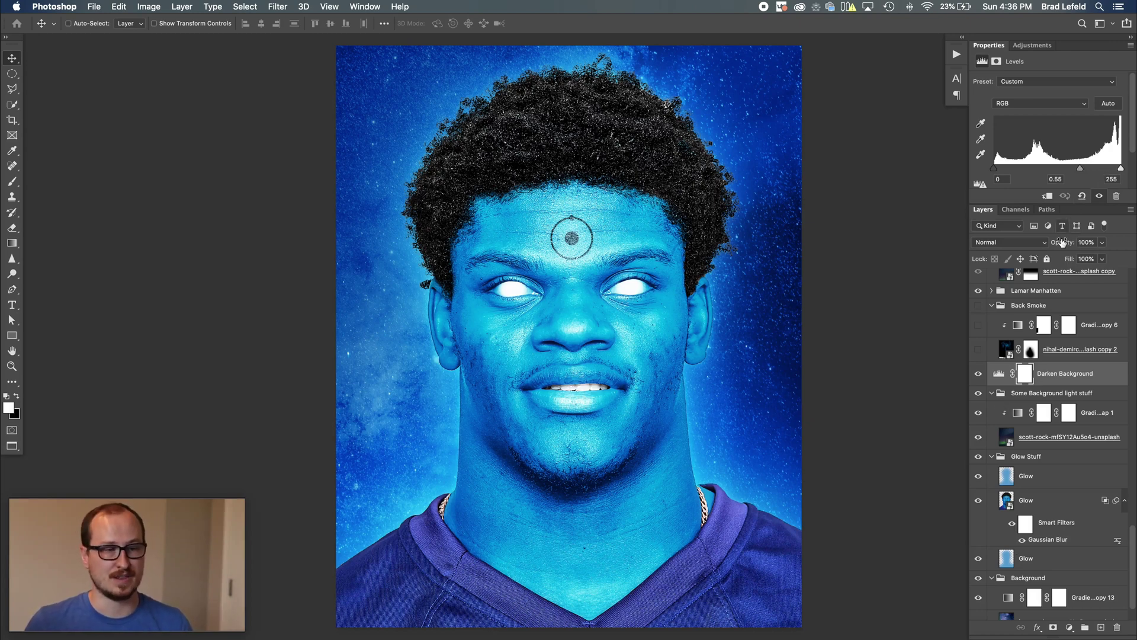
left_click(991, 393)
left_click(991, 418)
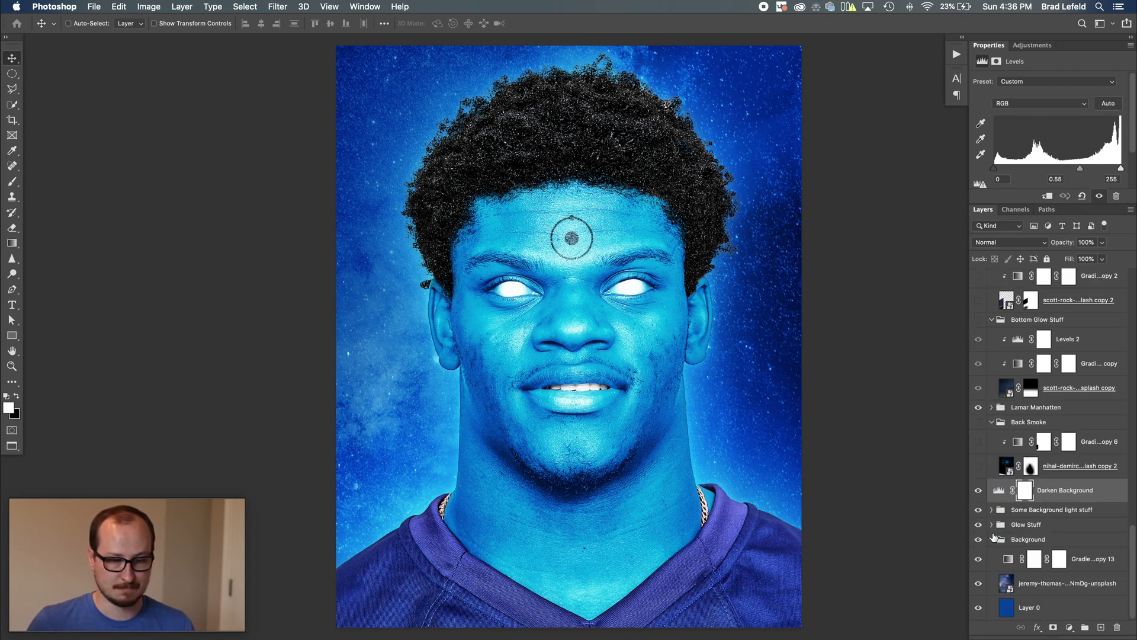
left_click(992, 539)
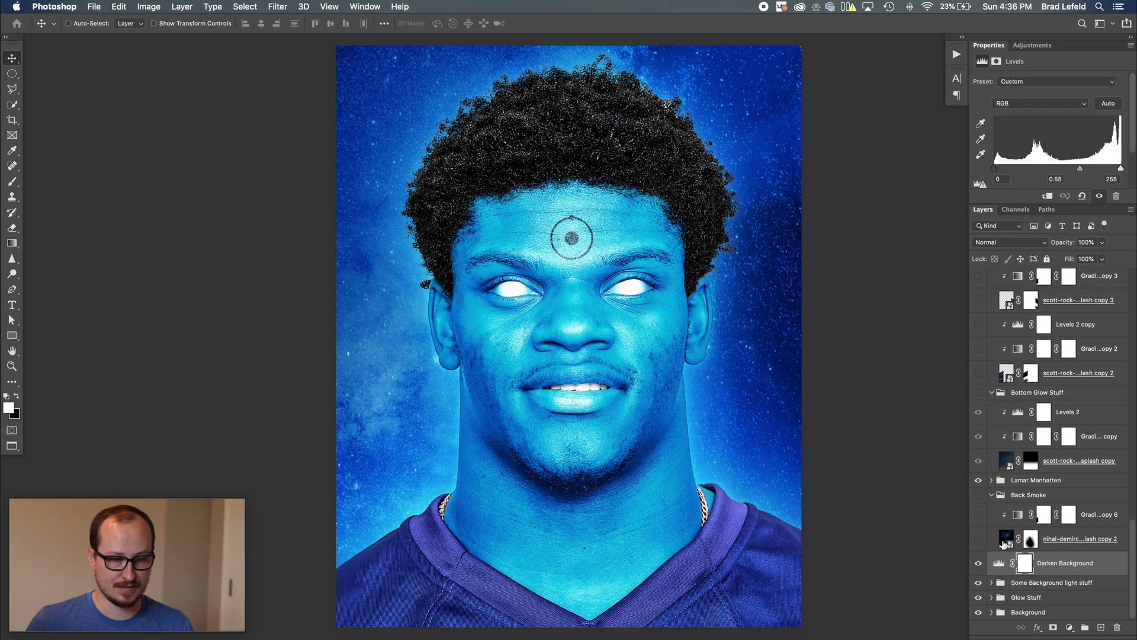
- Show the smoke photo layer in the Back Smoke group, comparing with and without it, and show its clipped gradient map
left_click(1003, 543)
left_click(978, 539)
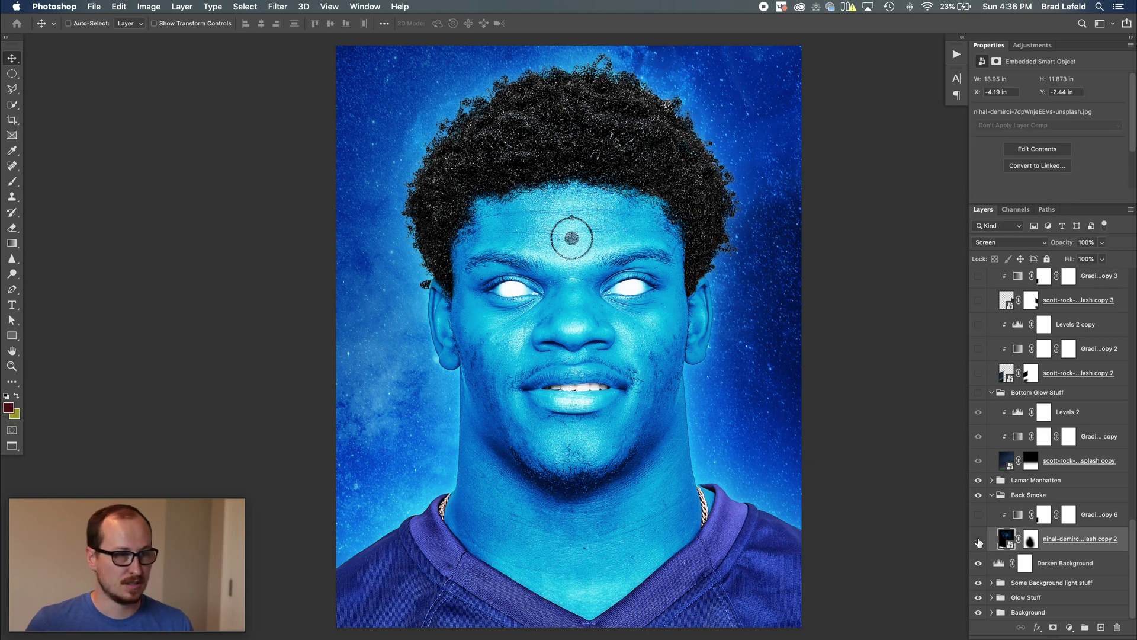
left_click(978, 541)
left_click(979, 540)
left_click(978, 540)
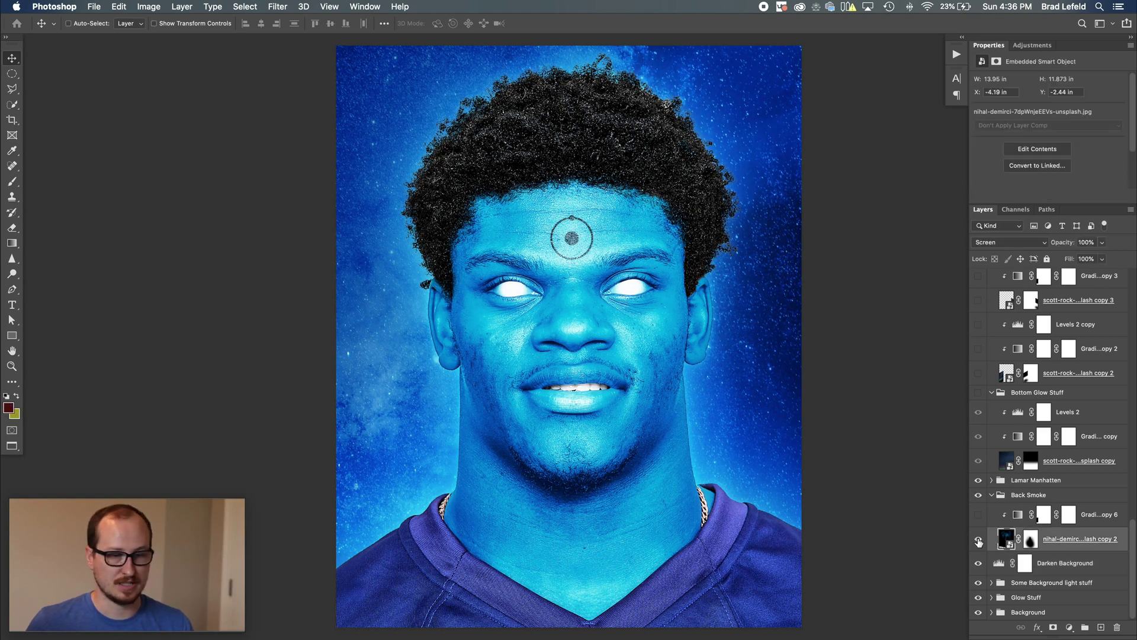
left_click(978, 540)
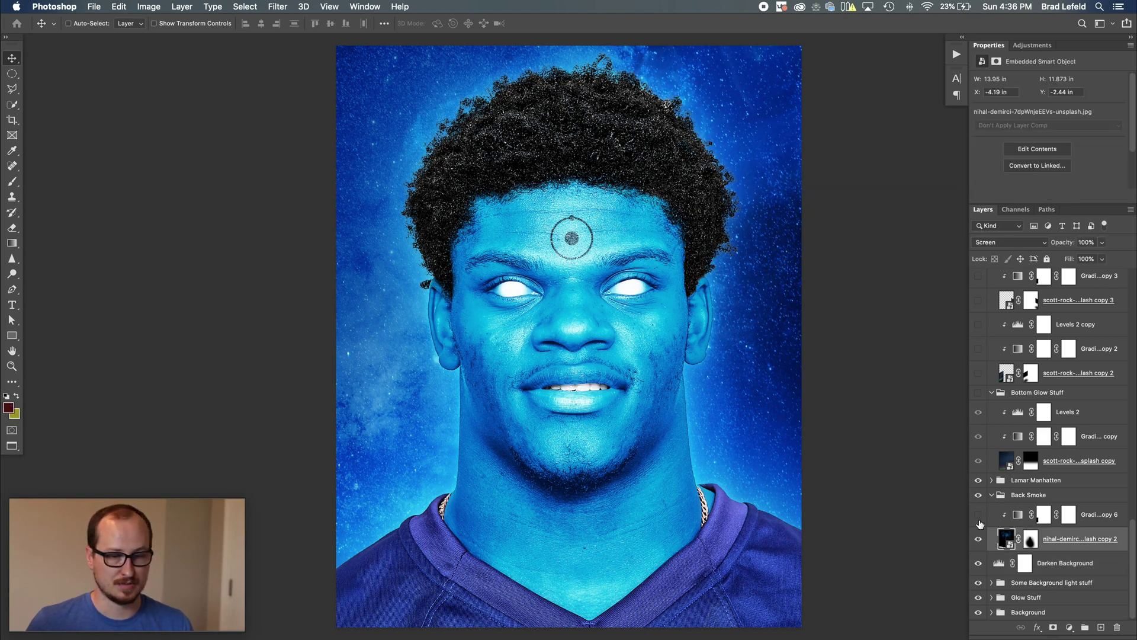
left_click(1017, 515)
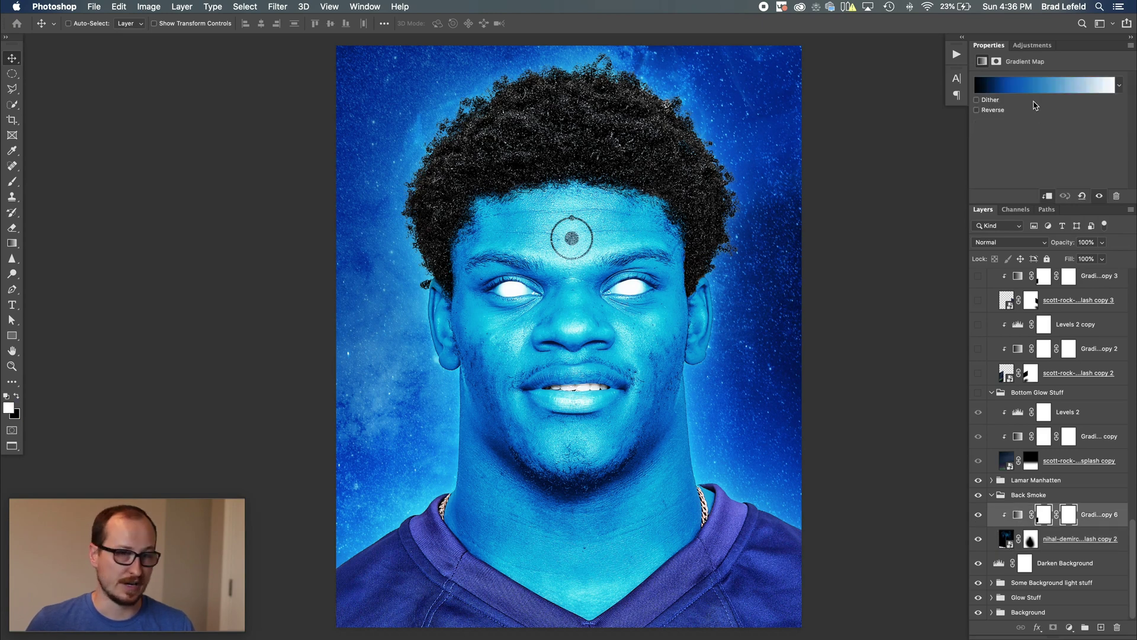
- Review the source image of the Back Smoke smart object, close it, and collapse the Back Smoke group
double_click(1005, 538)
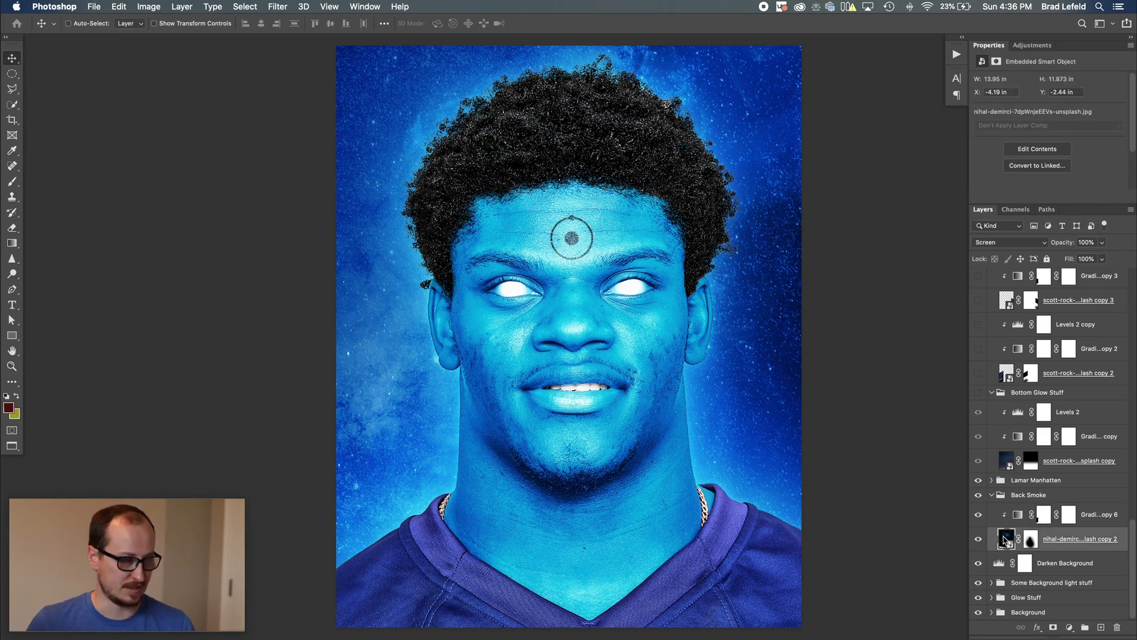
key("super")
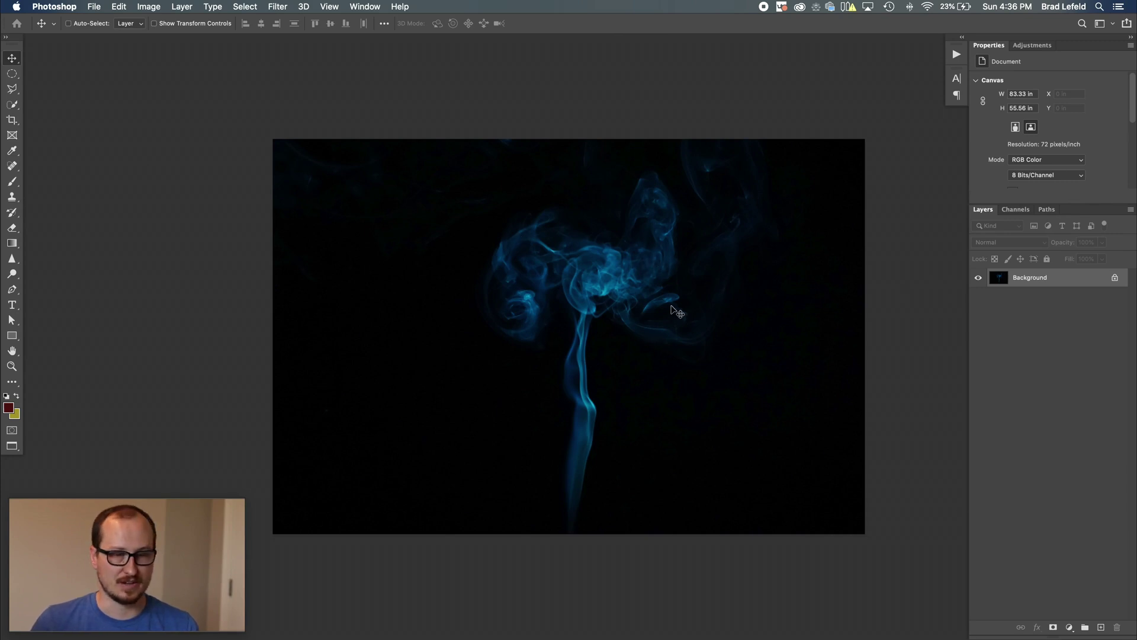
key("super+w")
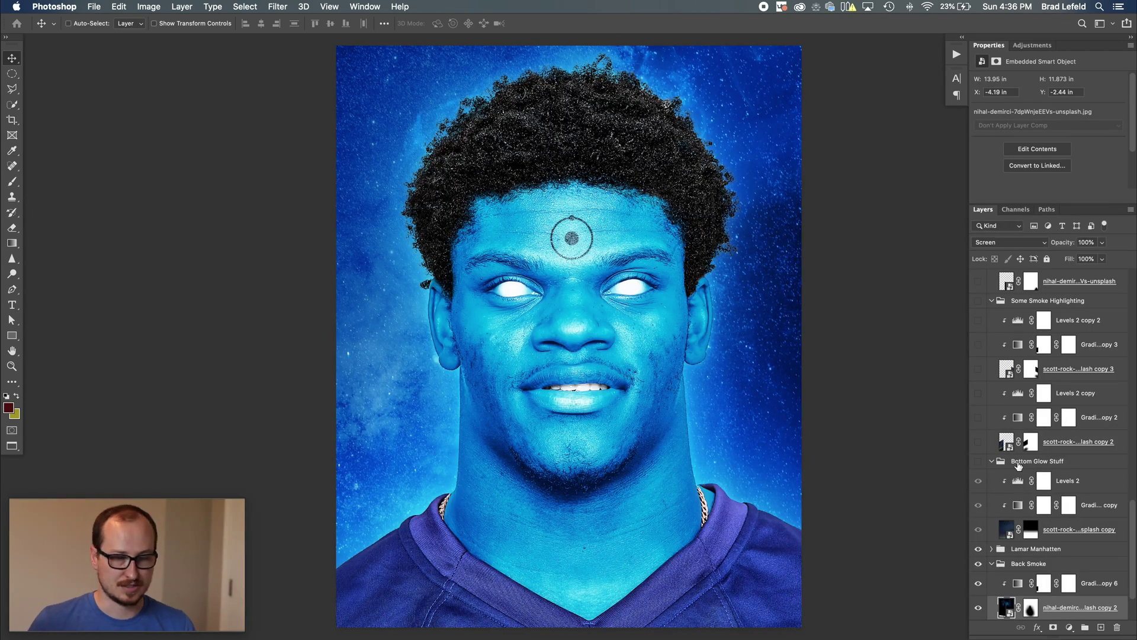
scroll(1013, 571, "down", 3)
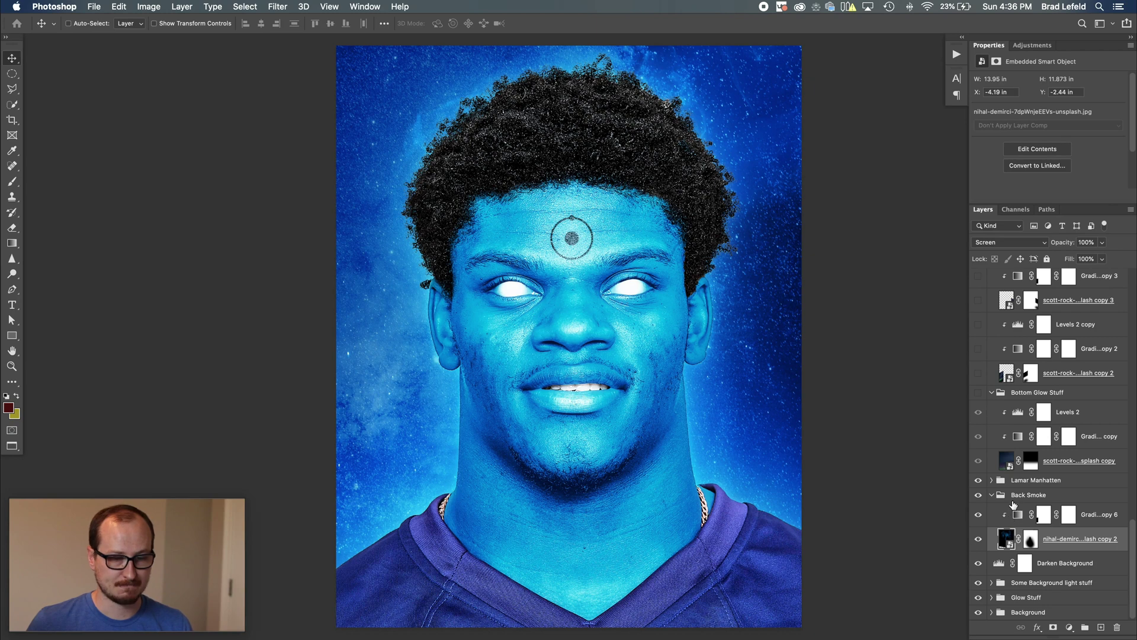
left_click(993, 497)
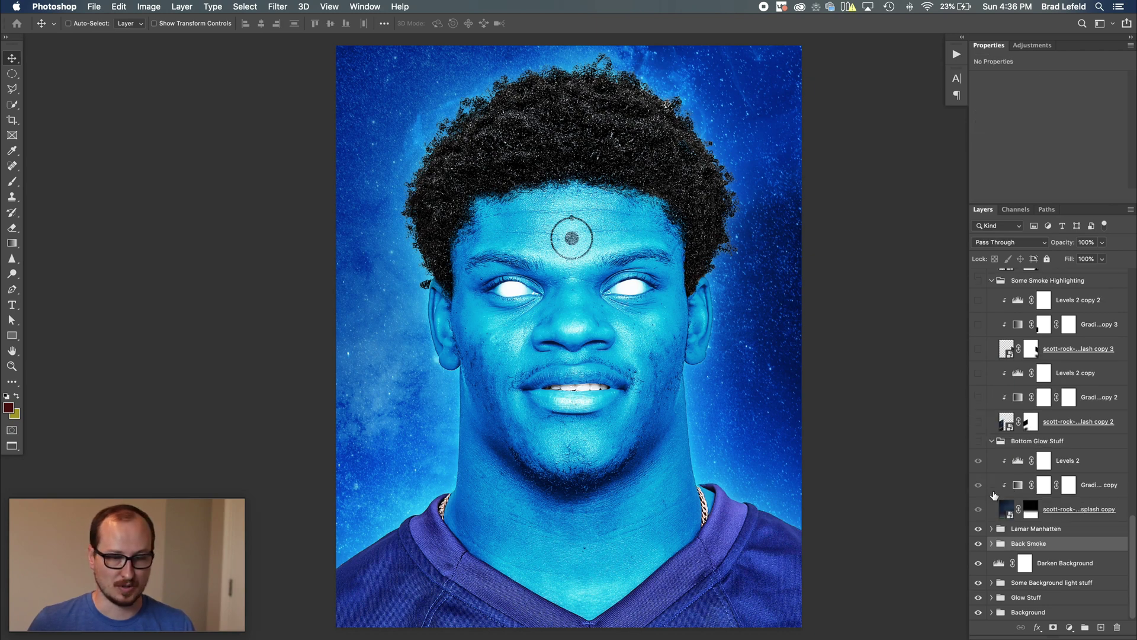
- Show the Bottom Glow Stuff group with its gradient map and Levels 2 adjustment, review the levels settings, and collapse the group
left_click(1025, 444)
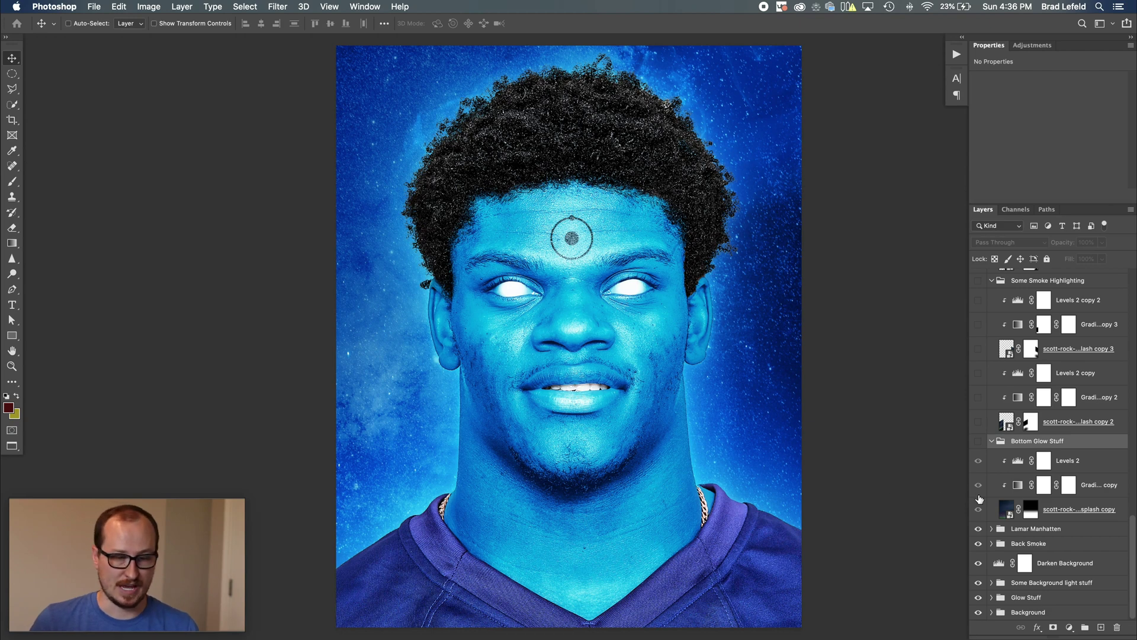
left_click(978, 441)
left_click(979, 461)
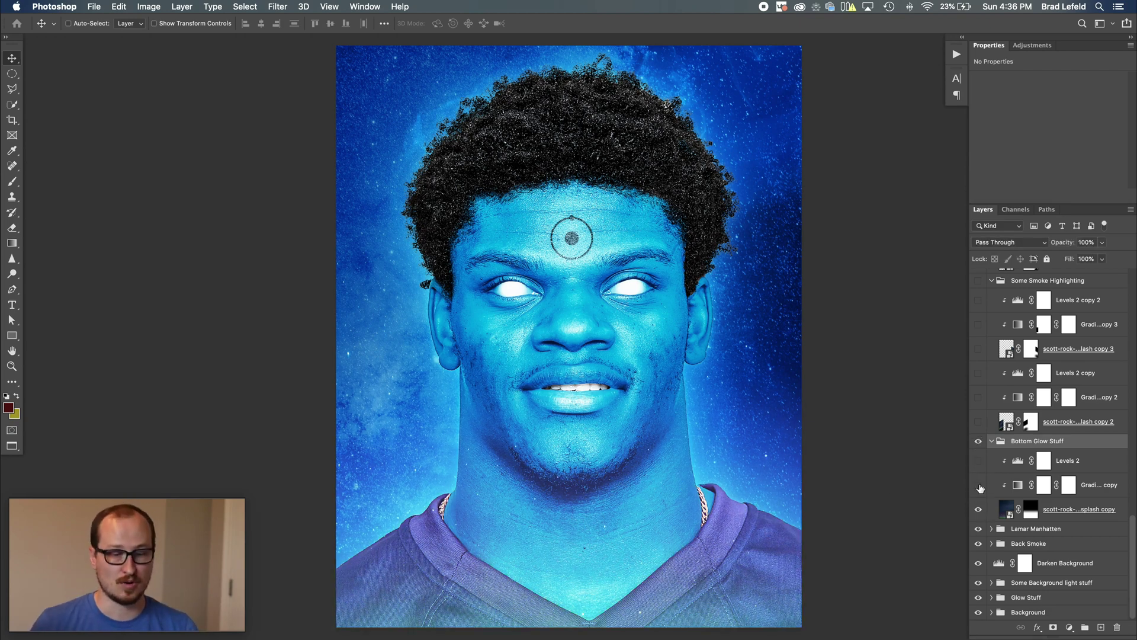
left_click(978, 485)
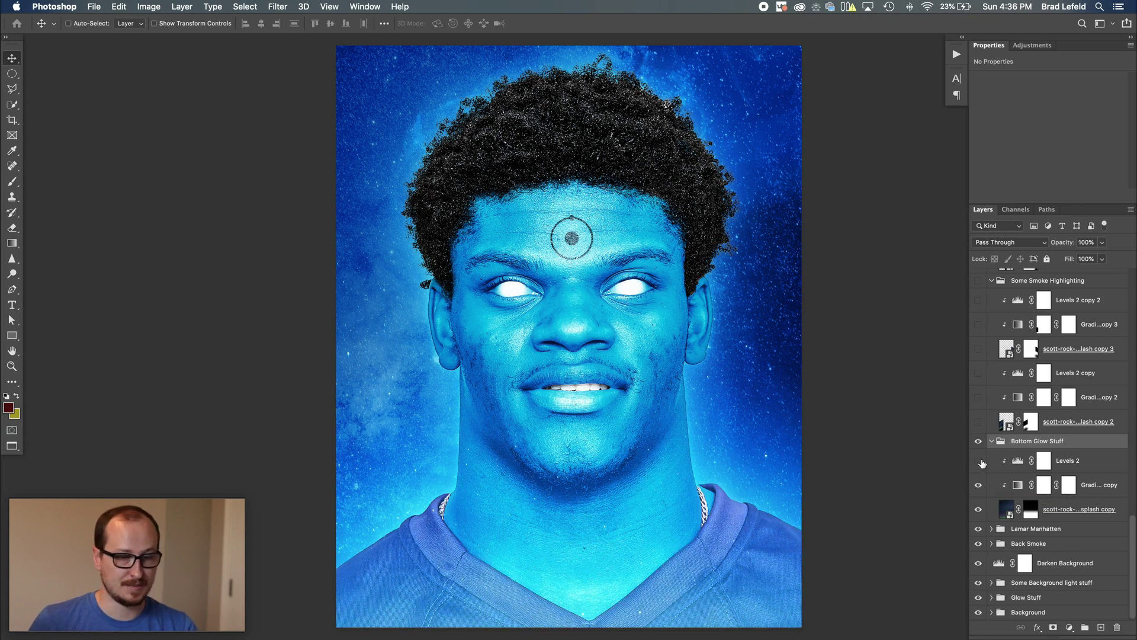
left_click(978, 461)
left_click(1018, 460)
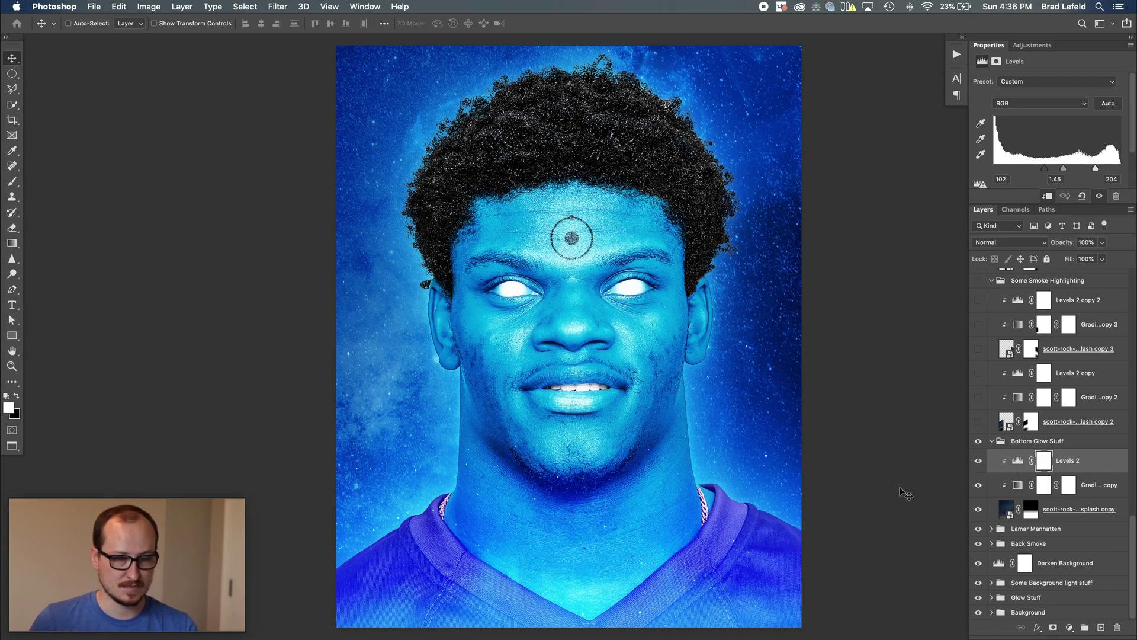
left_click(992, 442)
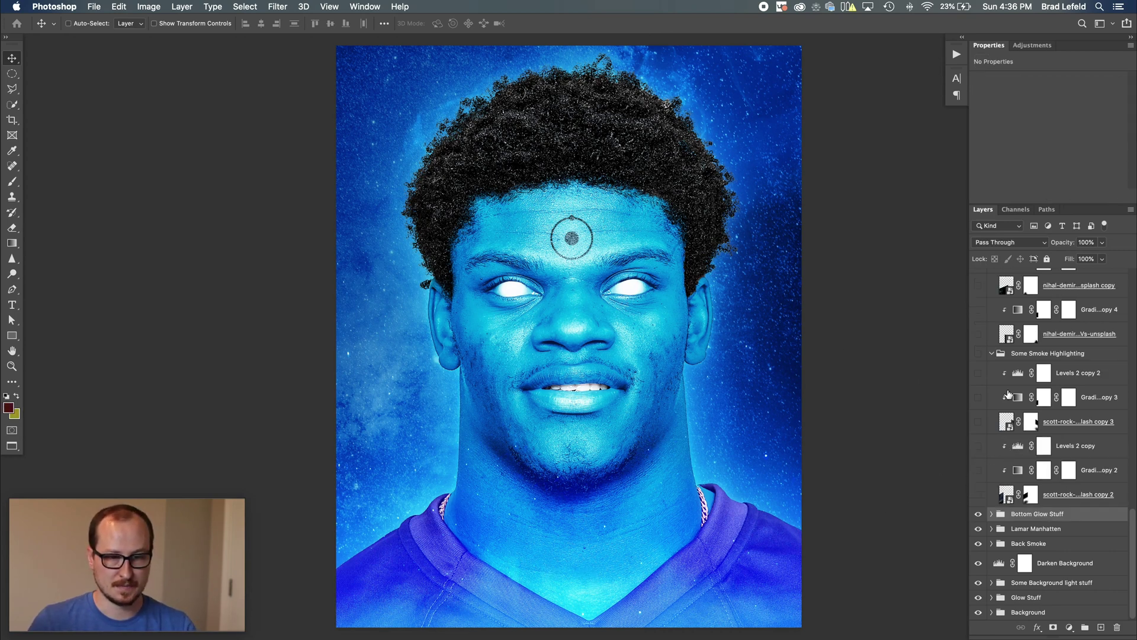
- Show the Some Smoke Highlighting group and its two scott-rock photo layers, comparing the portrait with and without copy 3
left_click(1047, 354)
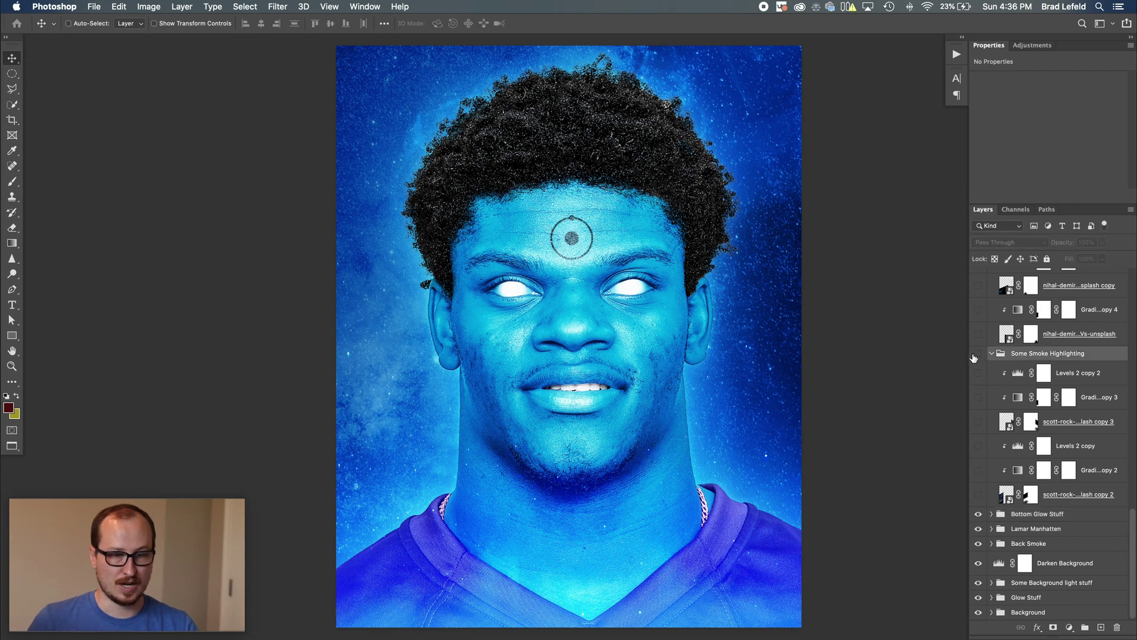
left_click(977, 354)
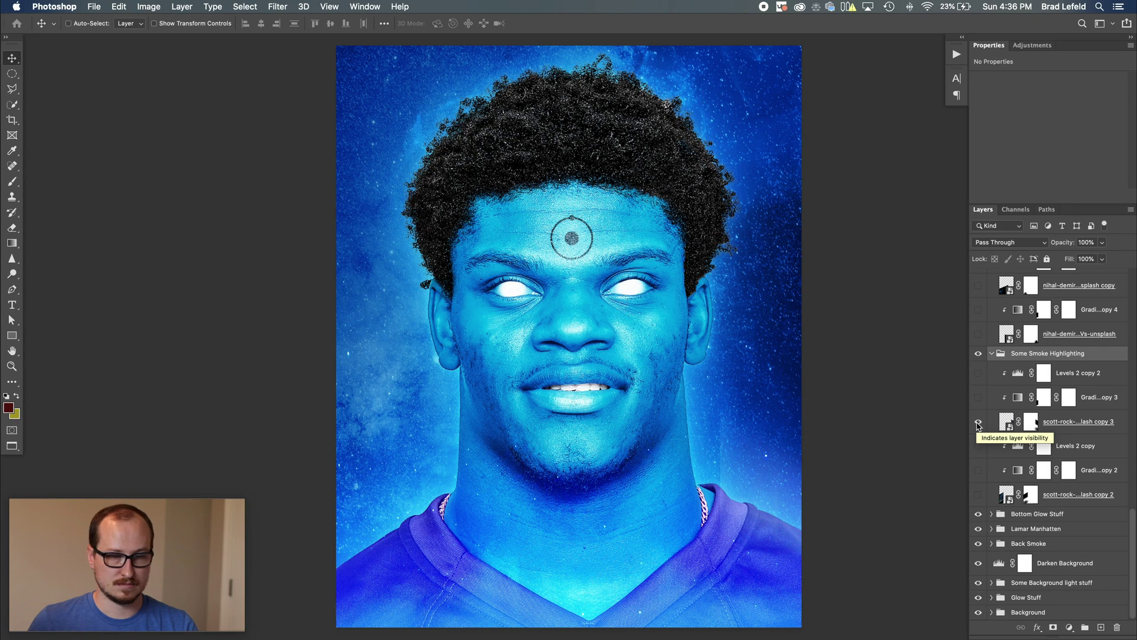
left_click(978, 421)
left_click(978, 422)
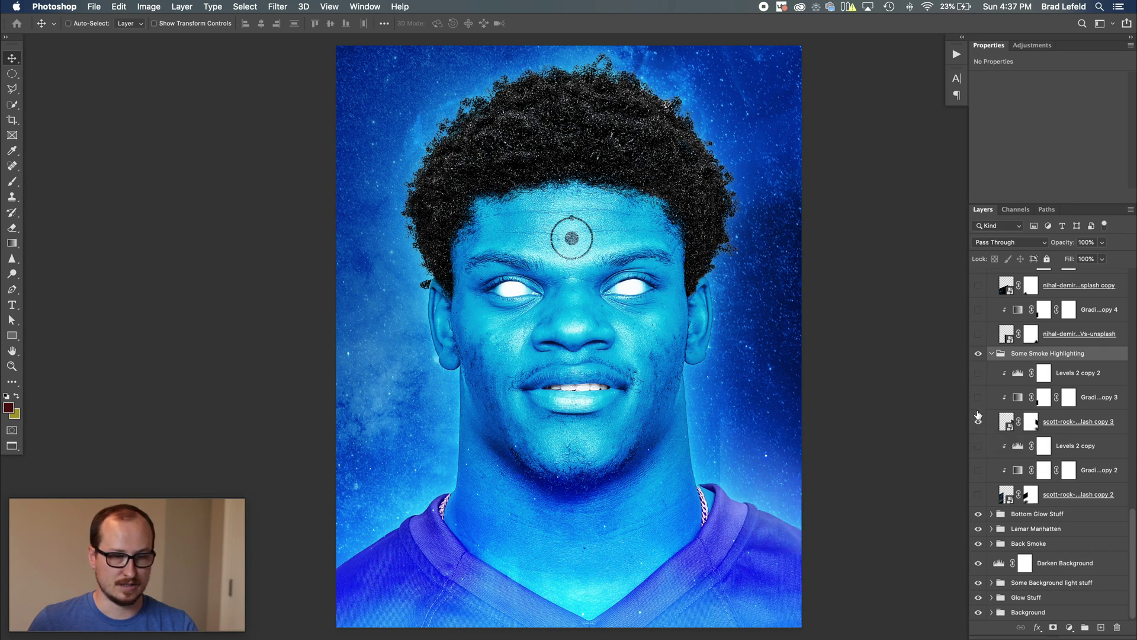
left_click(978, 495)
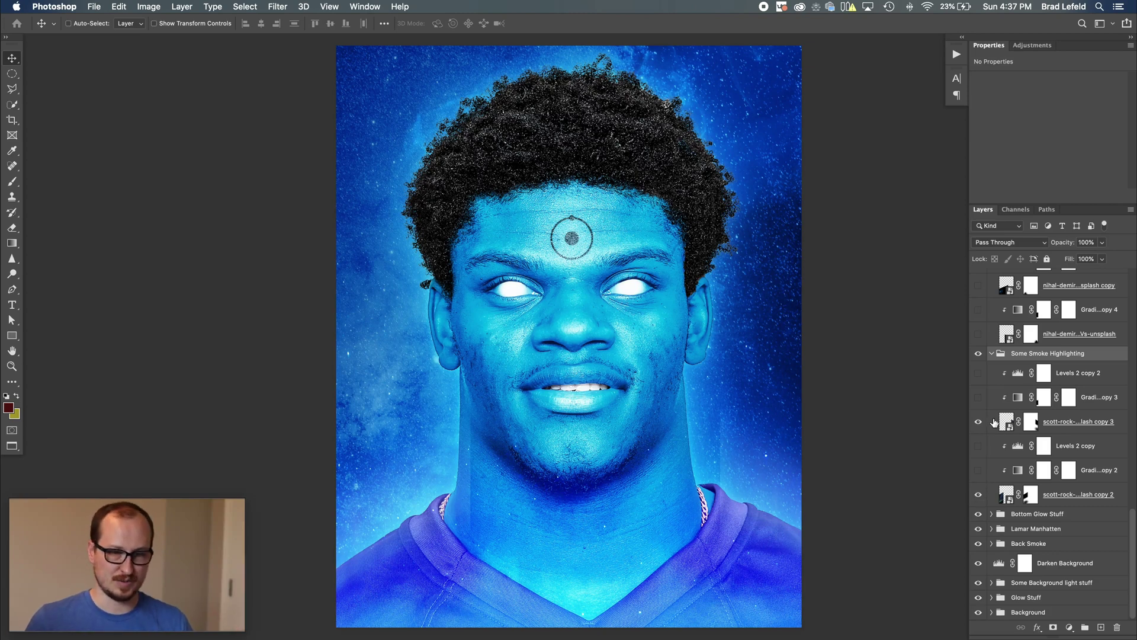
- Show both levels adjustments in the Some Smoke Highlighting group, and compare the portrait with and without the group
left_click(979, 374)
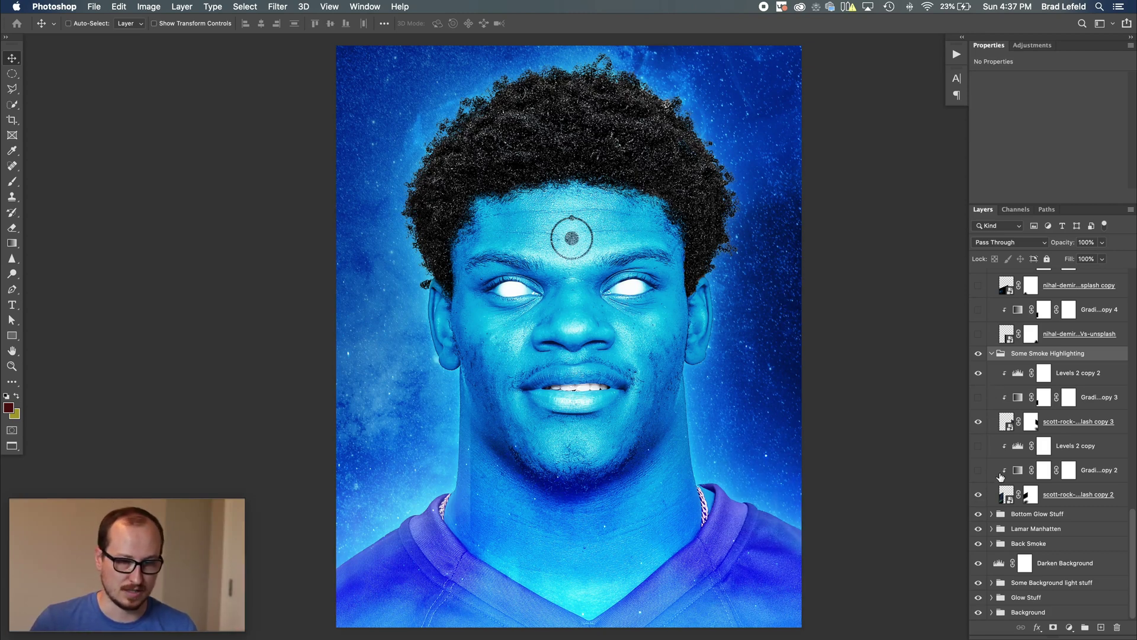
left_click(979, 446)
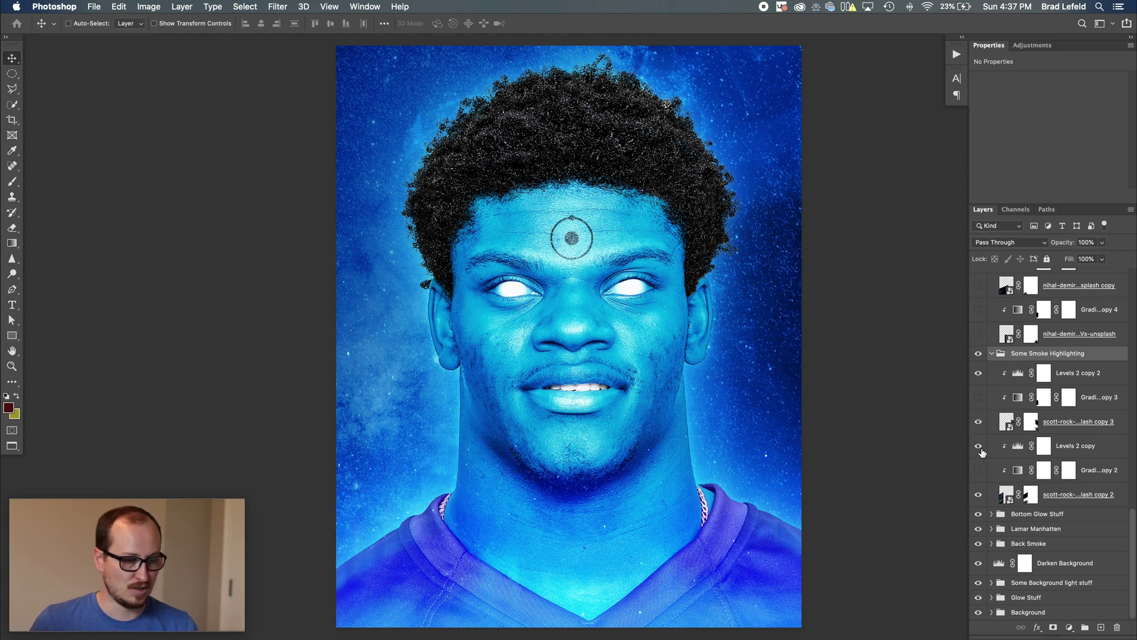
left_click(1016, 452)
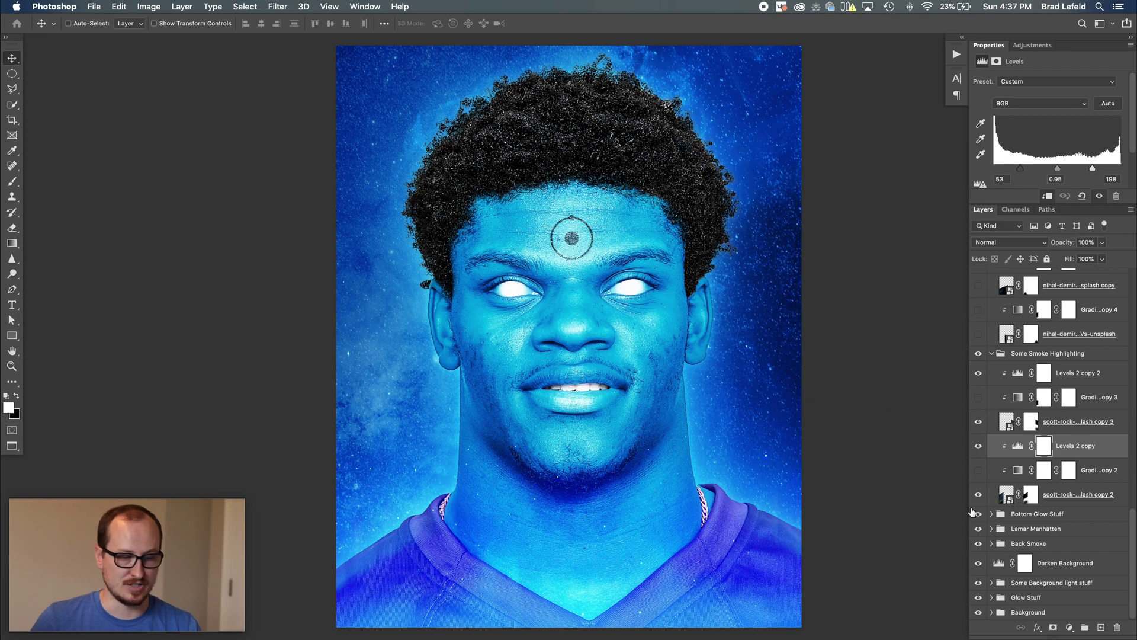
left_click(978, 354)
left_click(978, 353)
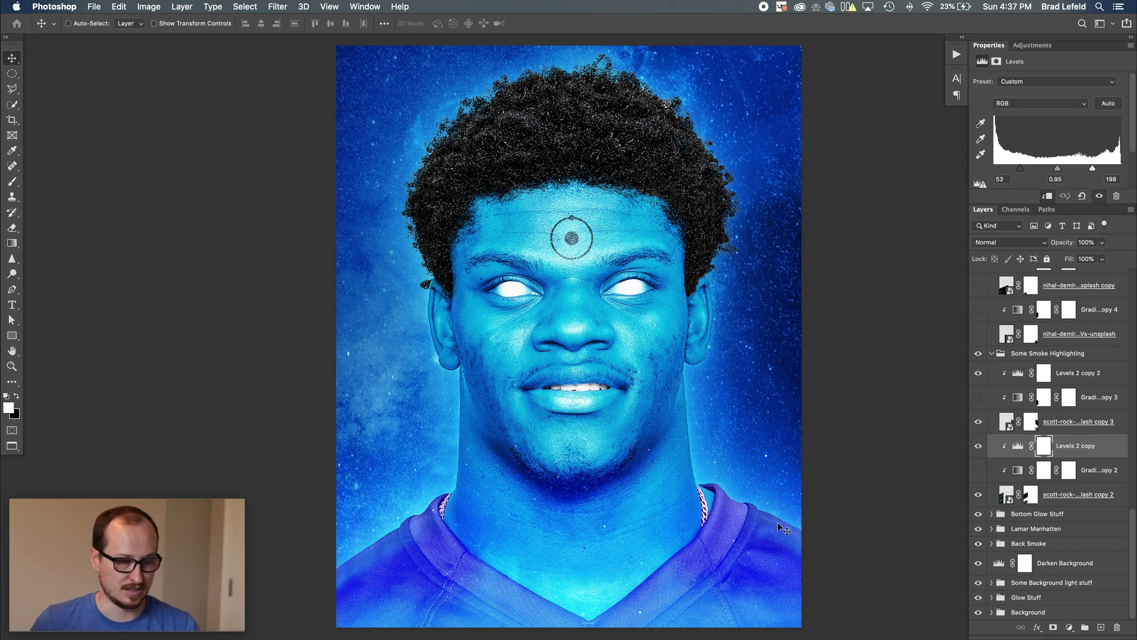
- Show both gradient maps in the Some Smoke Highlighting group and review the gradient of the upper one
left_click(978, 472)
left_click(979, 398)
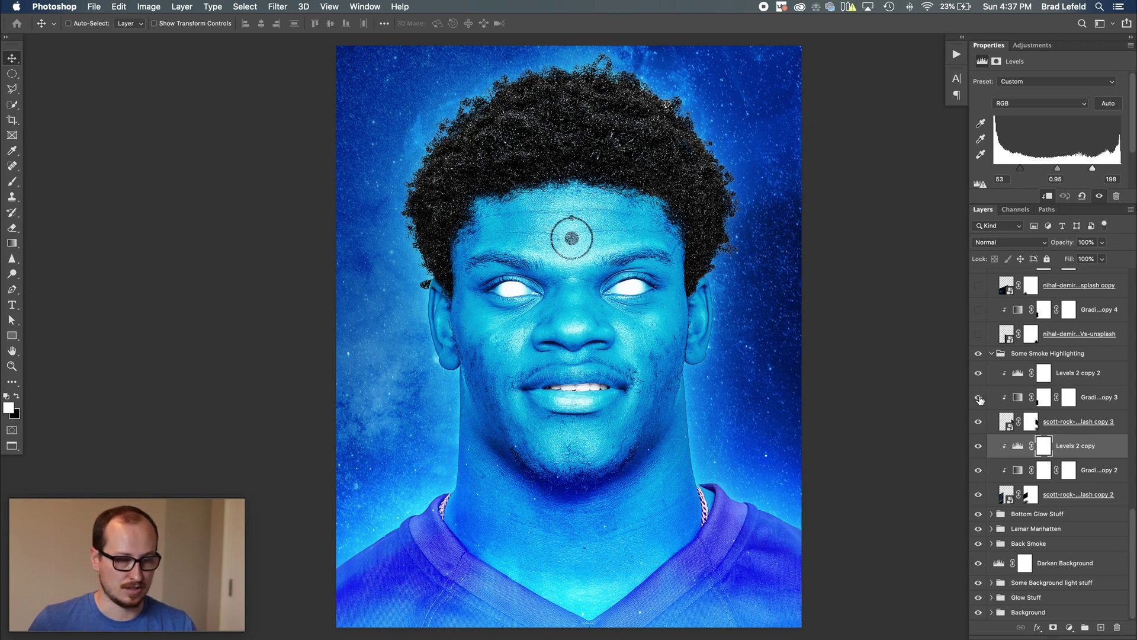
left_click(1017, 396)
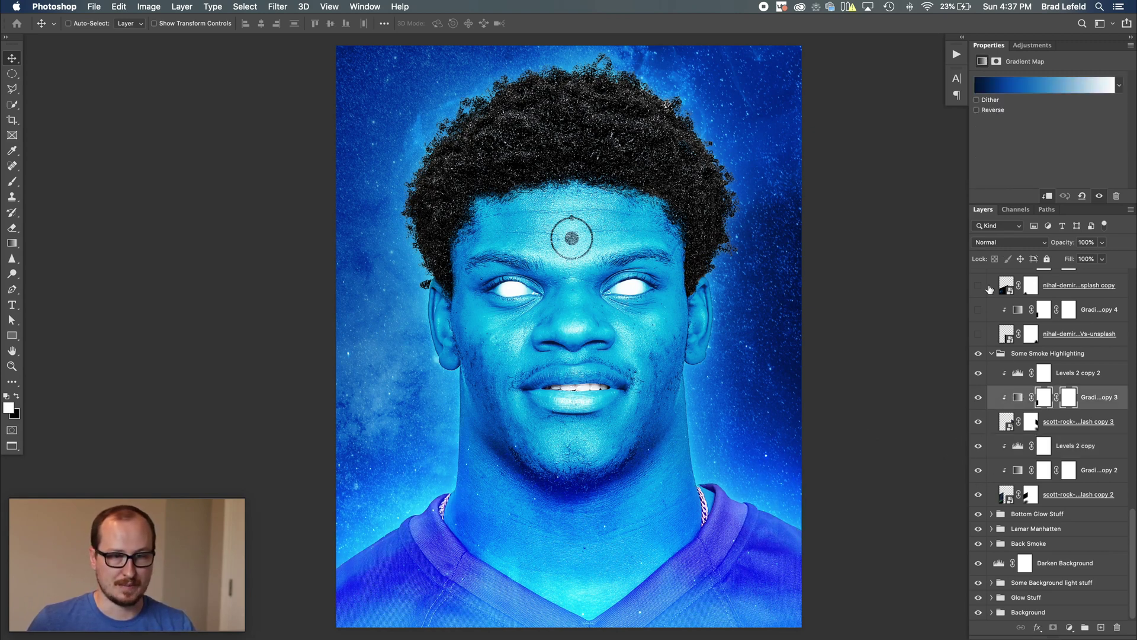
- Compare the portrait with and without the Some Smoke Highlighting group, and show the two smoke photo layers in the Smoke Smoke group
left_click(978, 354)
left_click(978, 353)
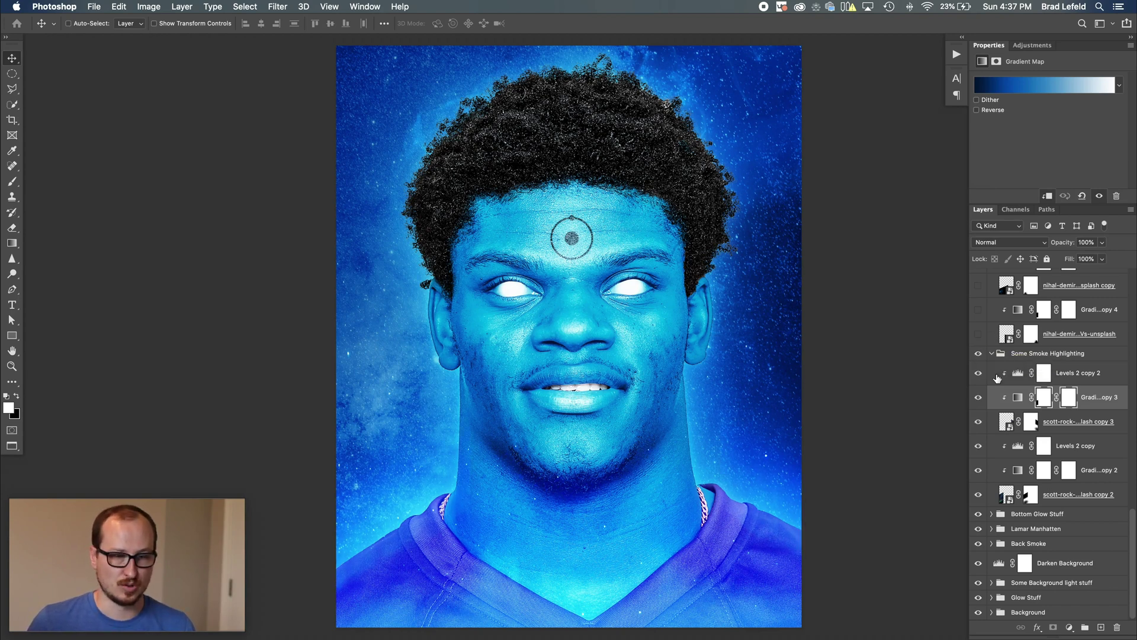
scroll(997, 376, "up", 3)
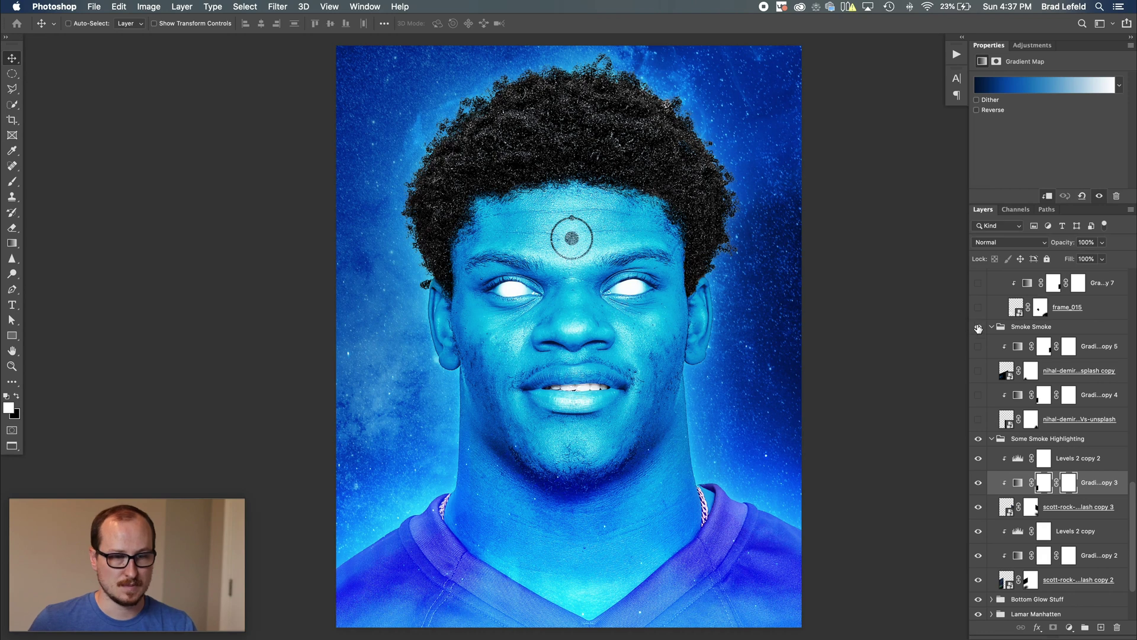
left_click(978, 371)
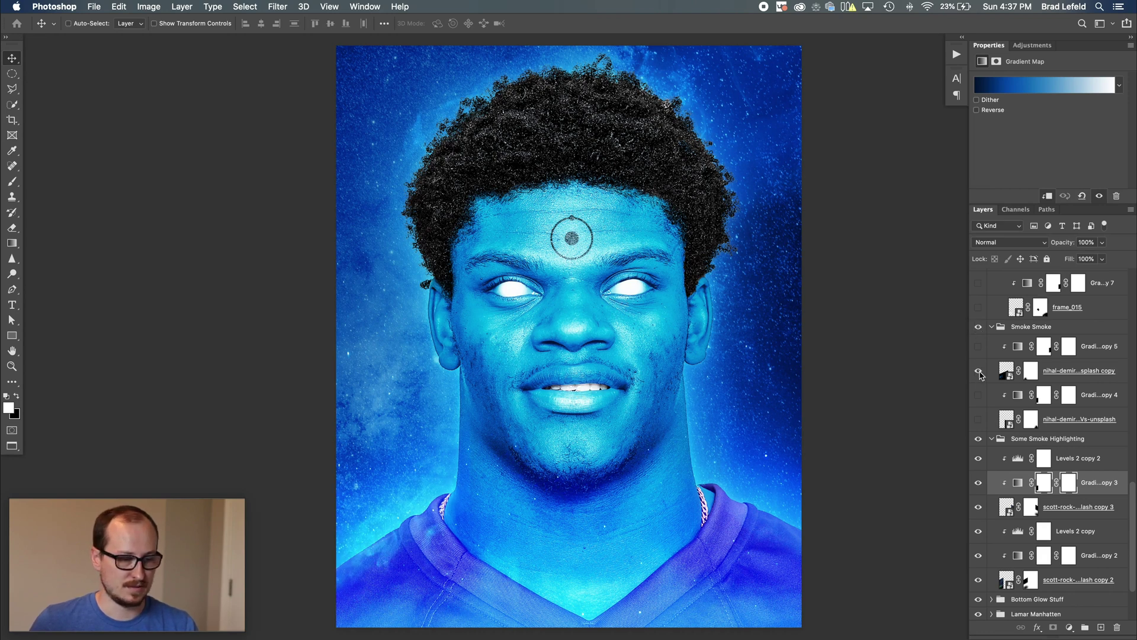
left_click(978, 420)
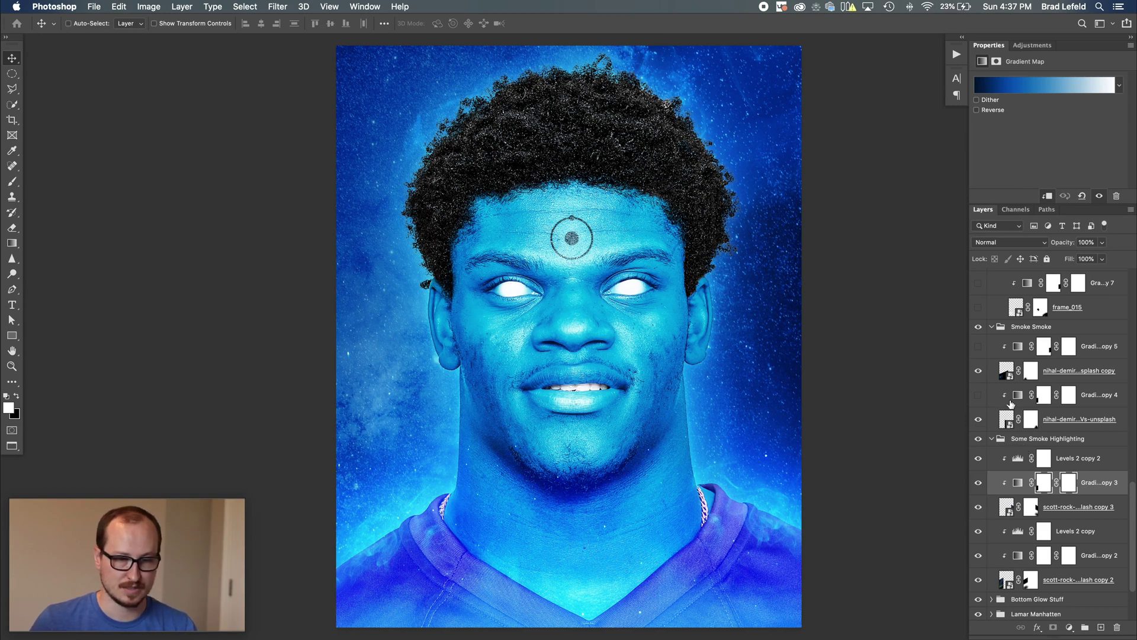
- Open the contents of the lower smoke photo smart object in the Smoke Smoke group, view the source image, and close it
double_click(1004, 423)
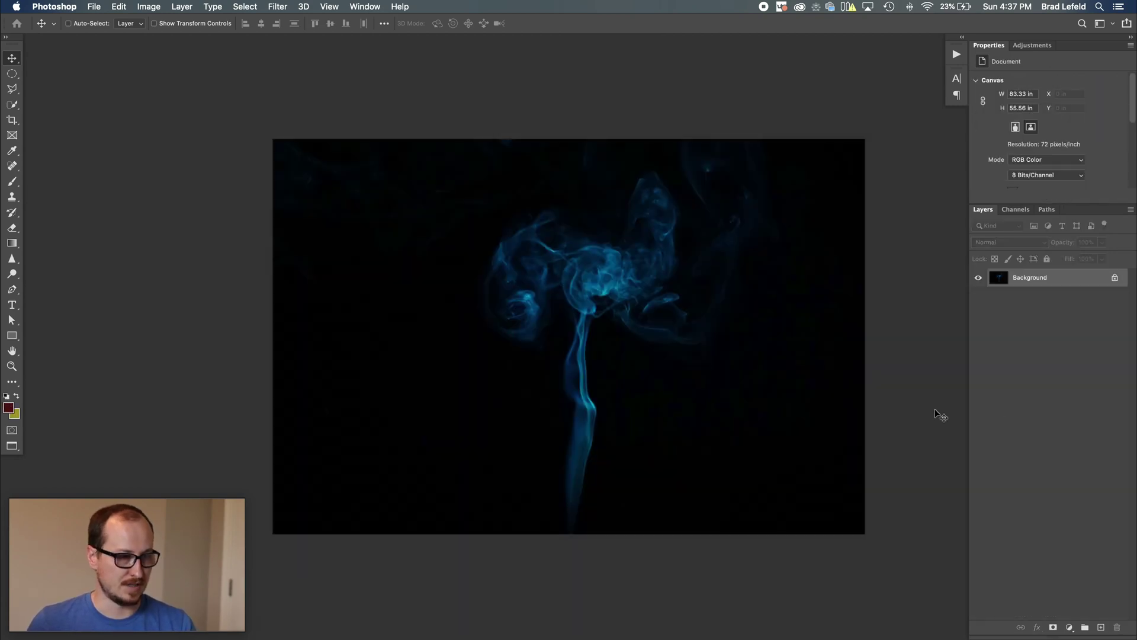
key("super+w")
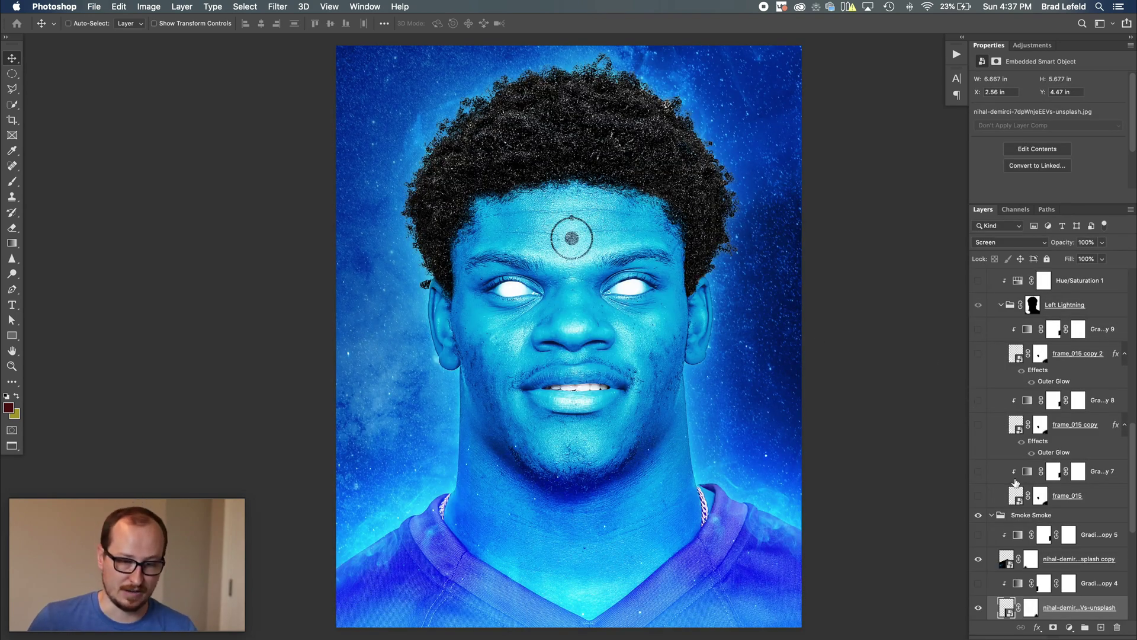
scroll(1003, 420, "down", 6)
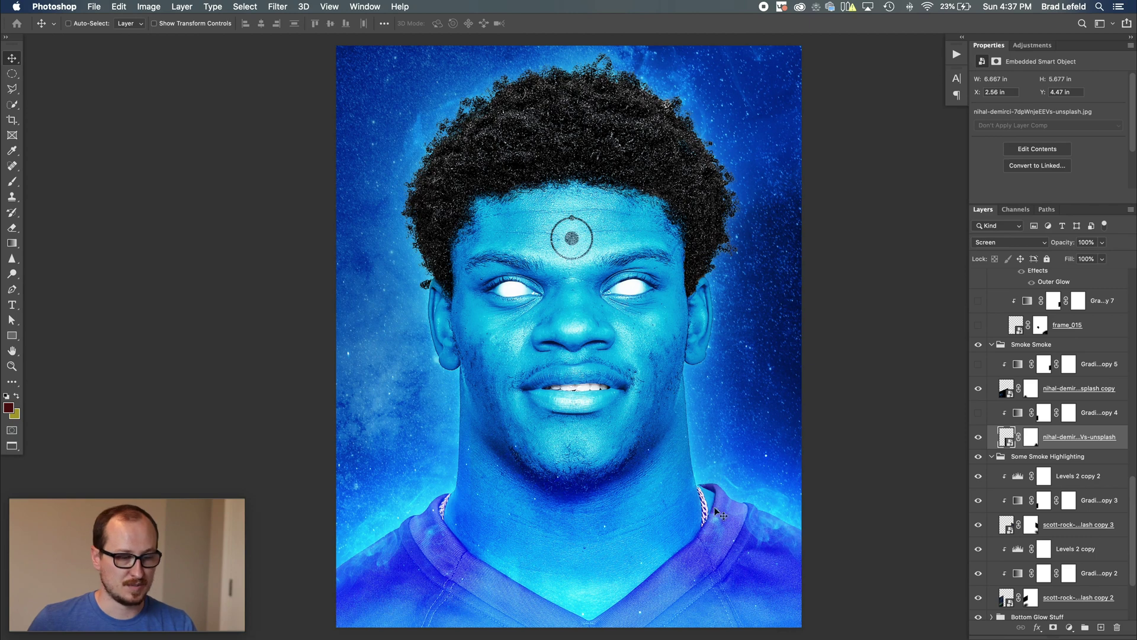
- Show both gradient maps in the Smoke Smoke group and review the gradient of the upper one
left_click(978, 412)
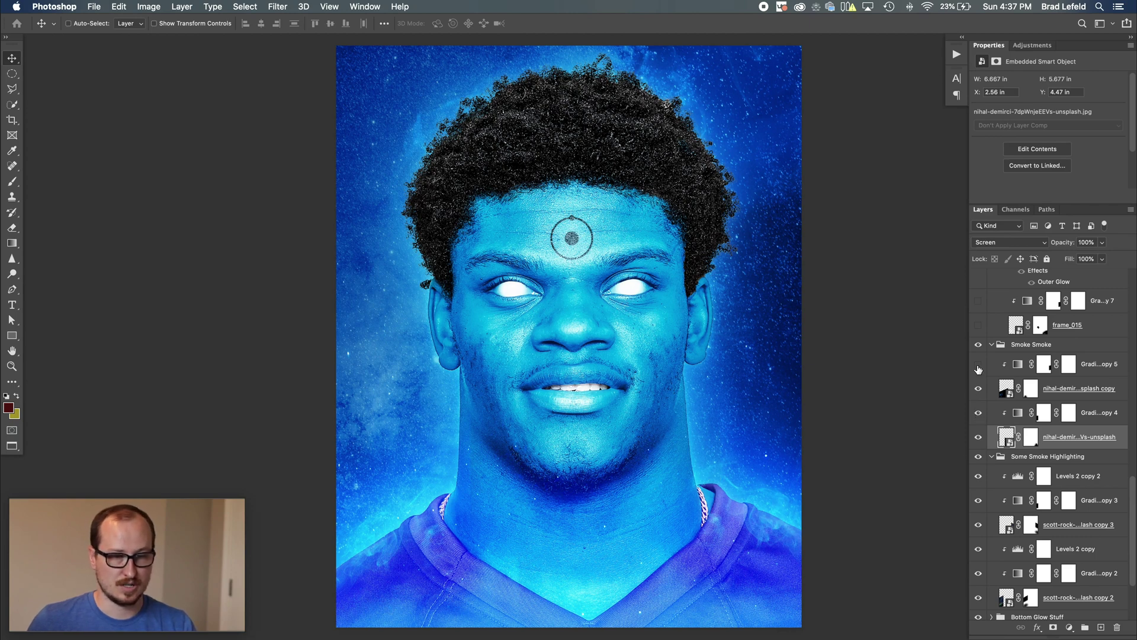
left_click(978, 363)
left_click(1017, 365)
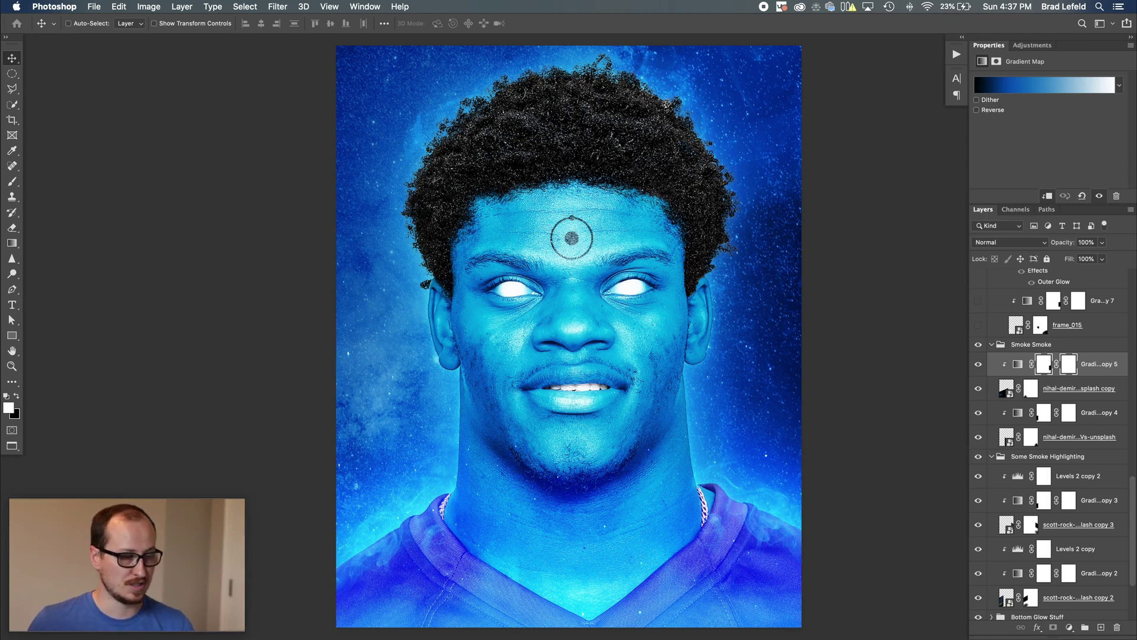
- Collapse the Smoke Smoke and Some Smoke Highlighting groups
left_click(1054, 392)
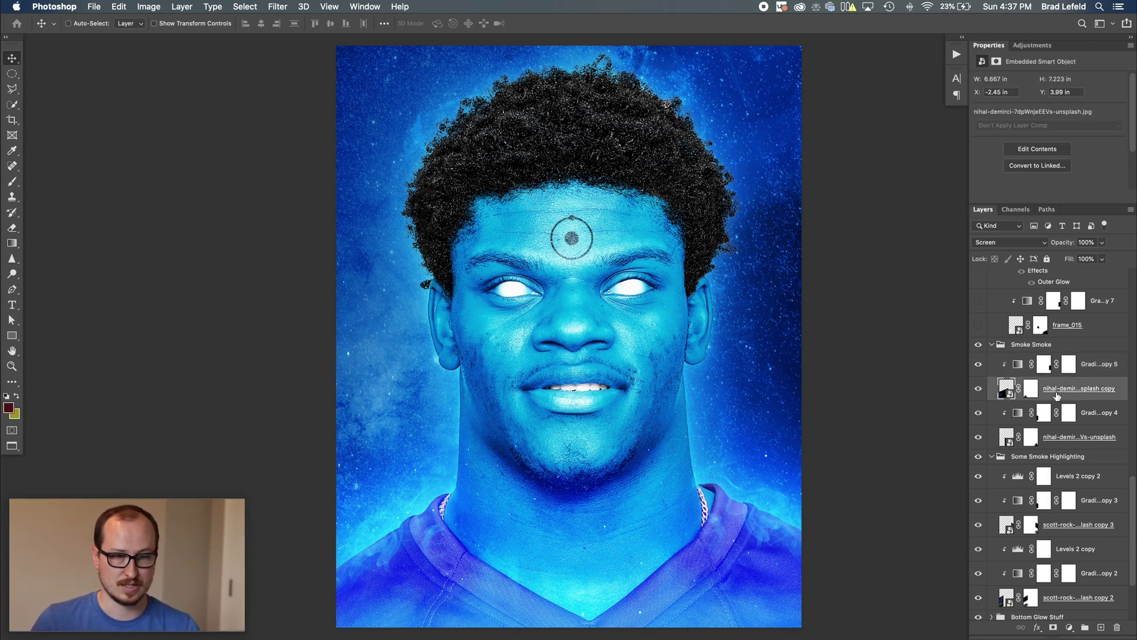
left_click(1018, 346)
left_click(992, 344)
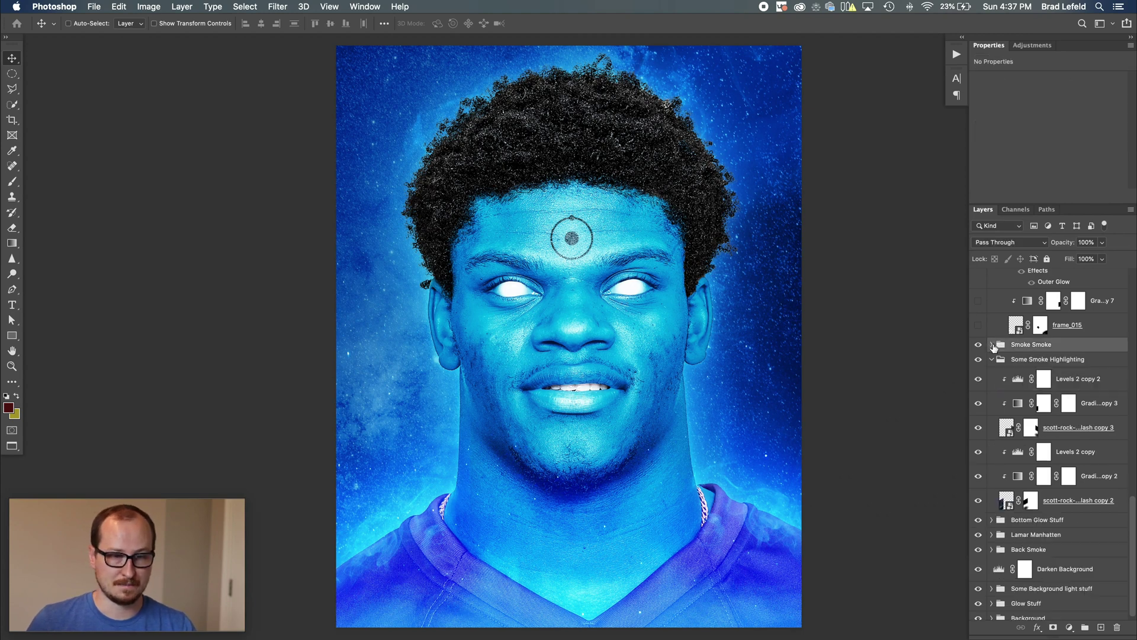
scroll(995, 385, "up", 1)
left_click(992, 375)
scroll(1001, 418, "up", 2)
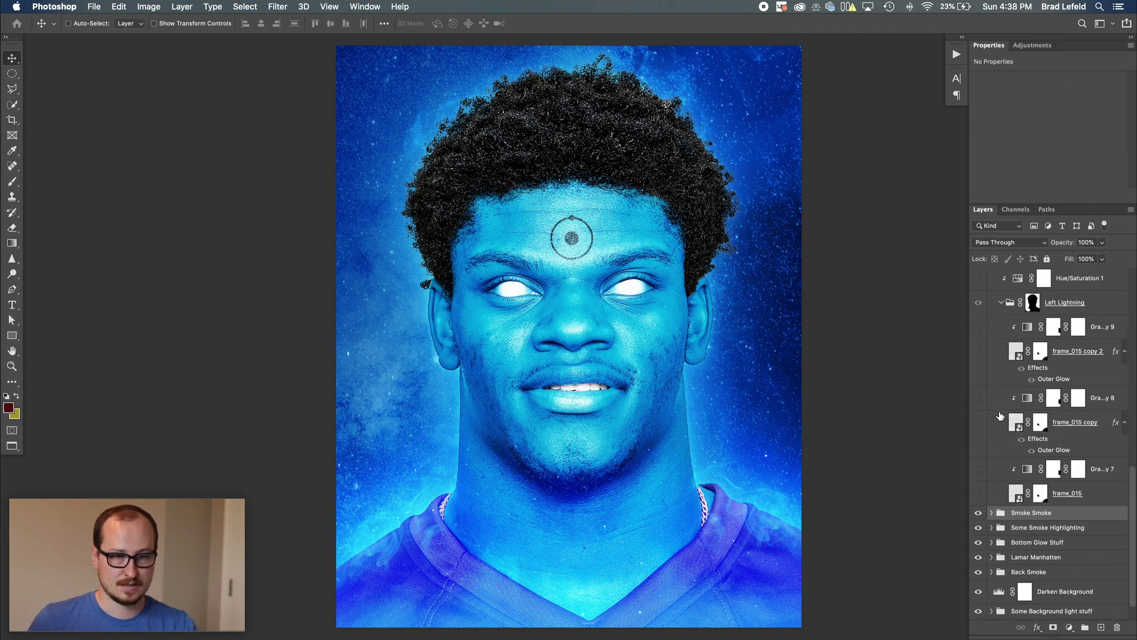
- Show the frame_015, frame_015 copy and frame_015 copy 2 lightning layers in the Left Lightning group
left_click(977, 493)
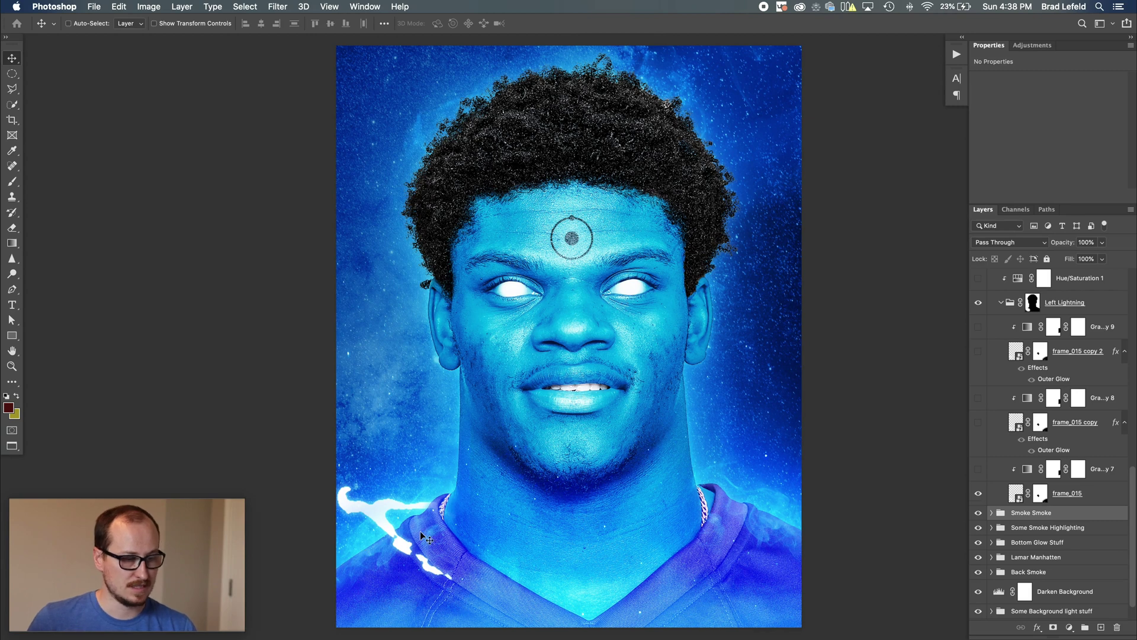
left_click(978, 422)
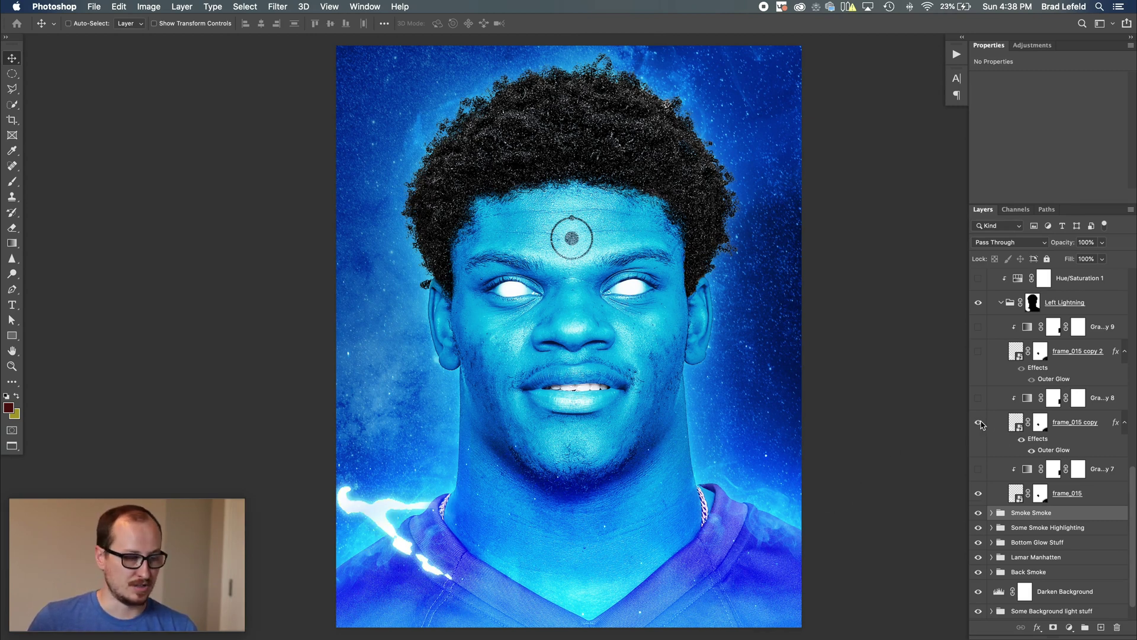
left_click(978, 352)
- Review the Outer Glow settings of the frame_015 copy and frame_015 copy 2 layers, keeping them as they are
left_click(1059, 380)
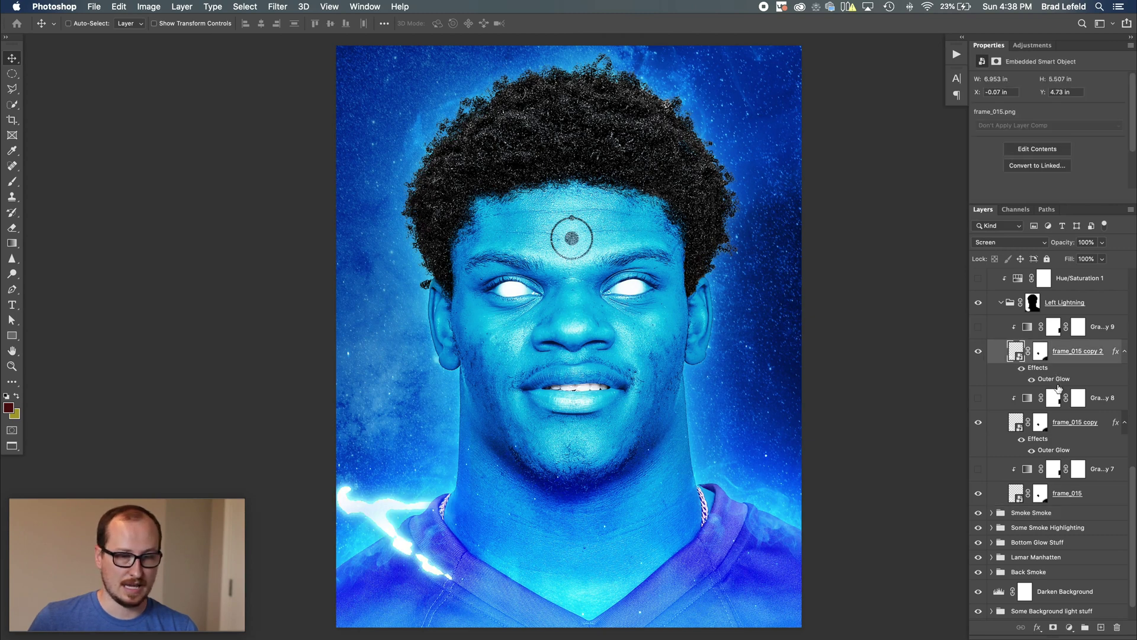
left_click(1061, 426)
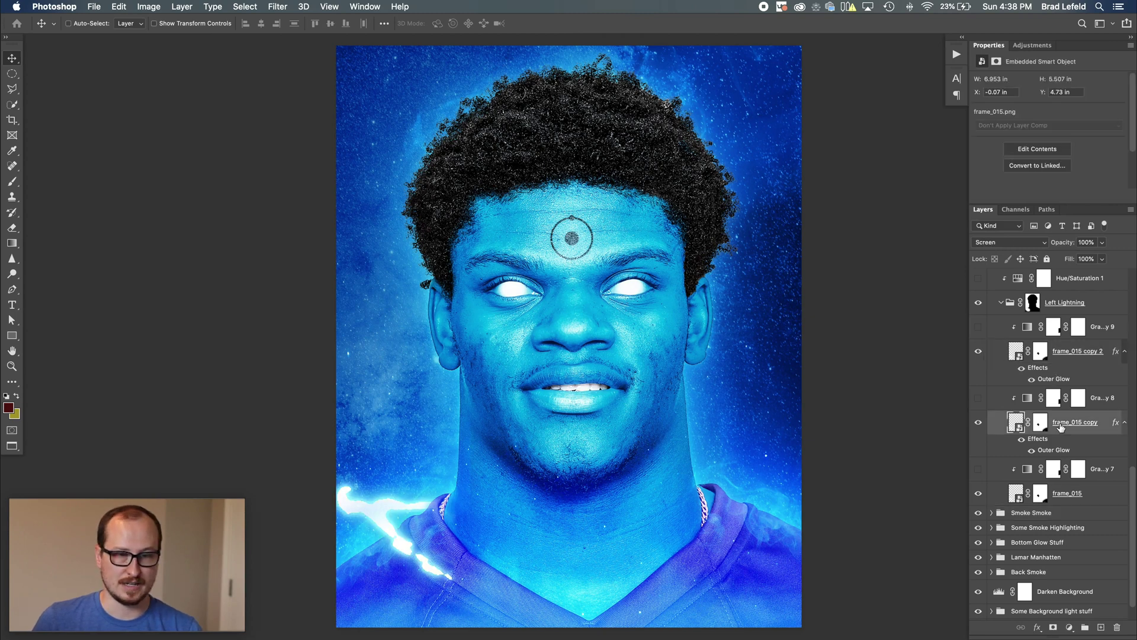
double_click(1043, 450)
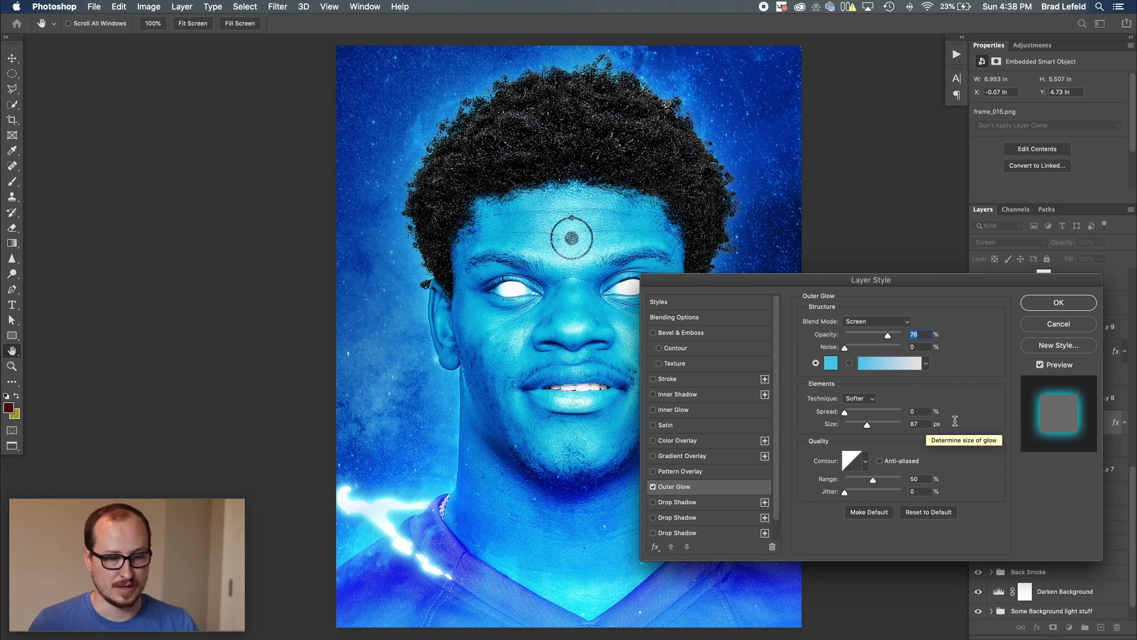
key("Return")
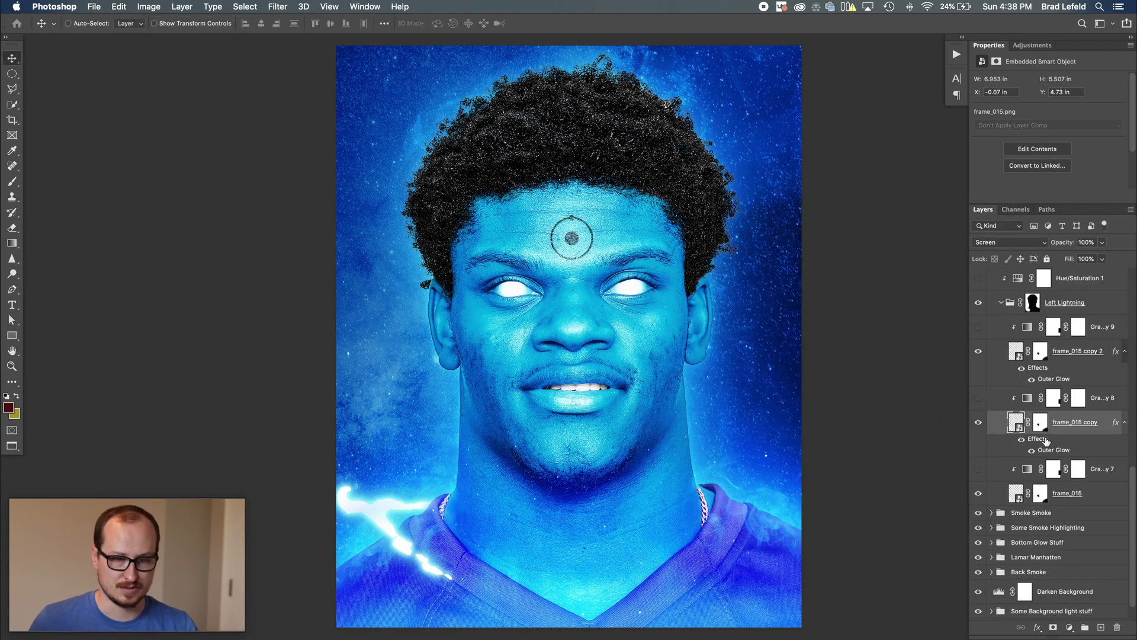
double_click(1055, 382)
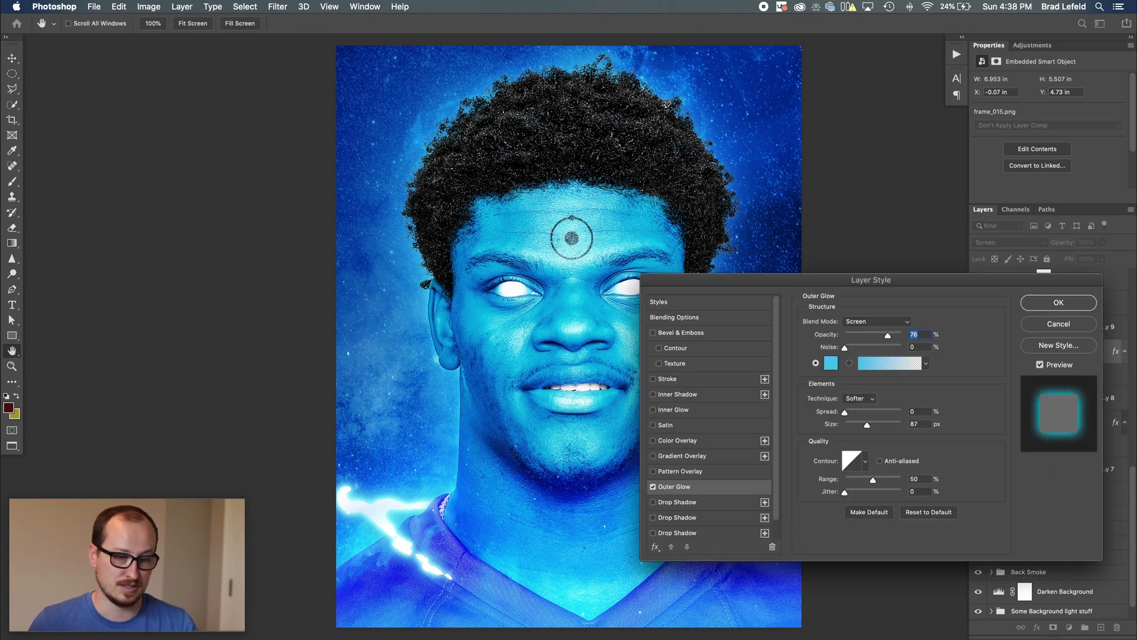
key("Return")
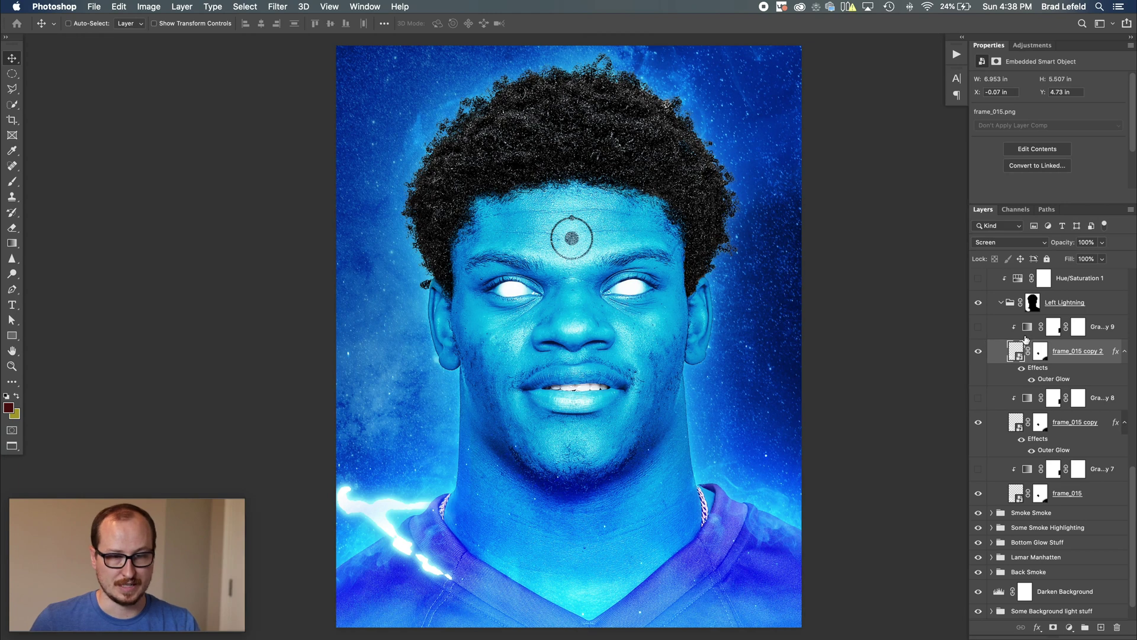
- Show the three gradient maps in the Left Lightning group and select the group's layer mask
left_click(1001, 331)
left_click(977, 327)
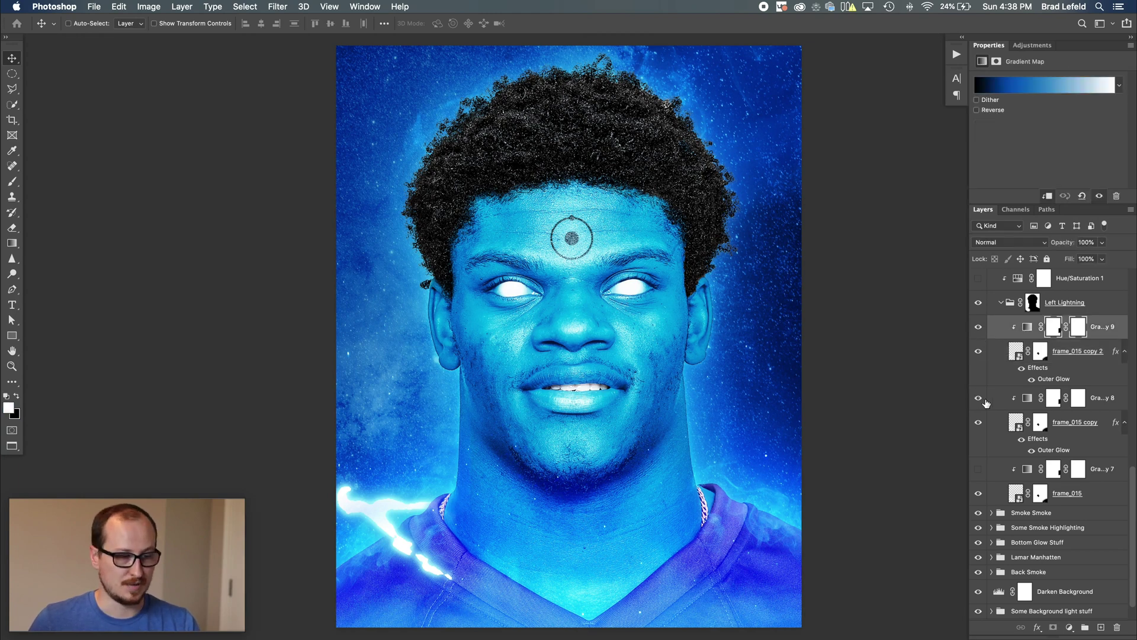
left_click(984, 469)
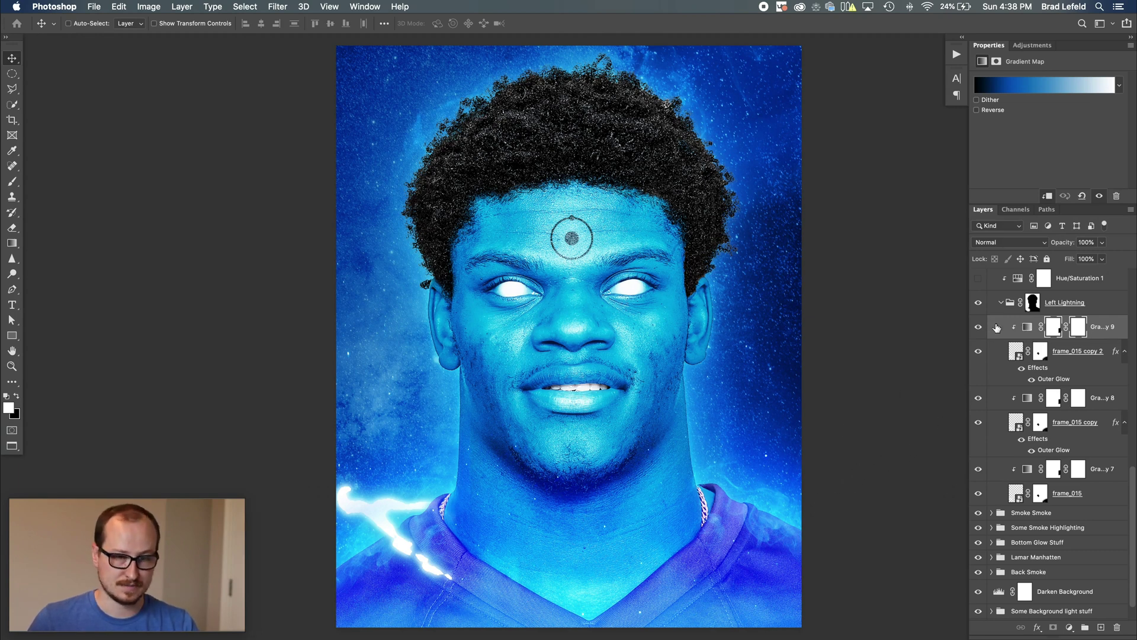
left_click(1032, 303)
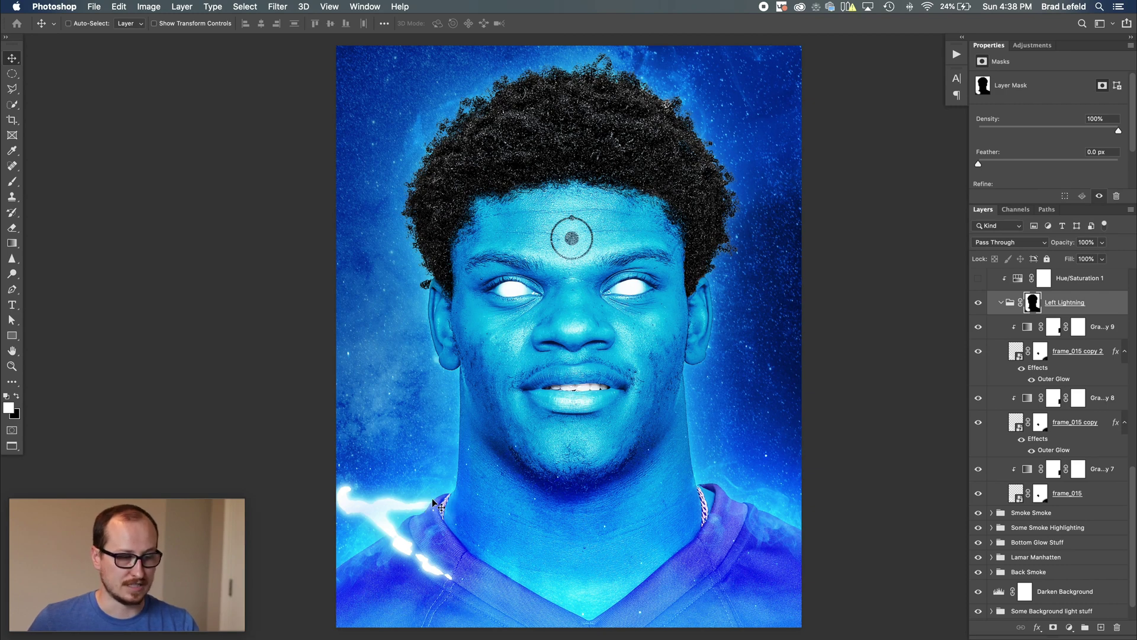
- Show the Hue/Saturation 1 adjustment above the Left Lightning group, review its settings, and compare the lightning with and without it
scroll(1001, 382, "up", 2)
scroll(981, 356, "up", 3)
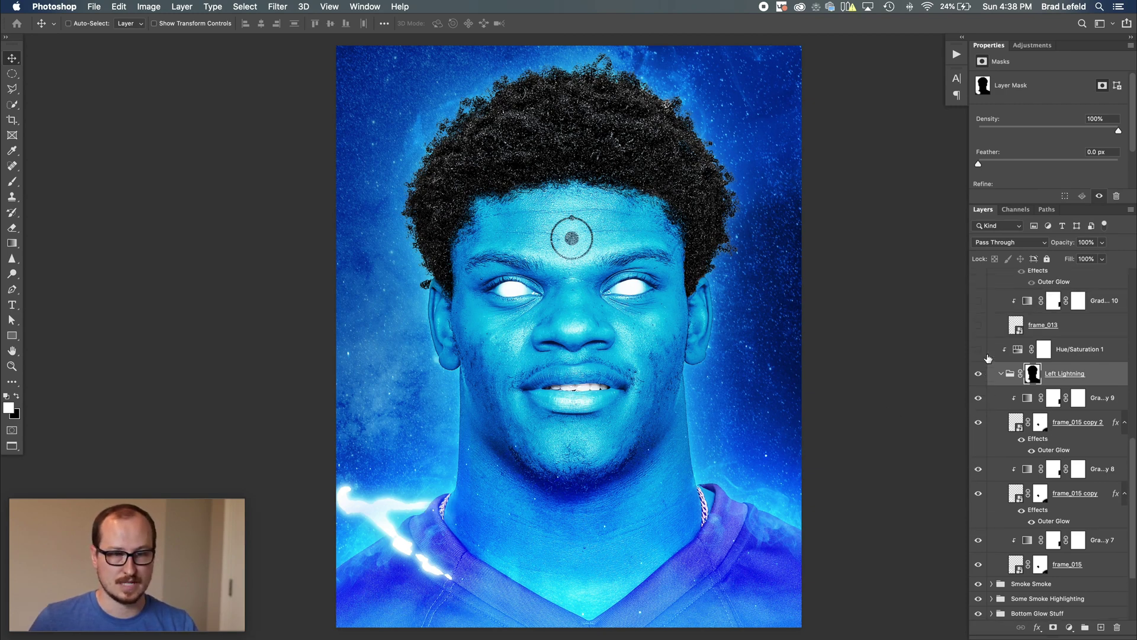
left_click(1002, 351)
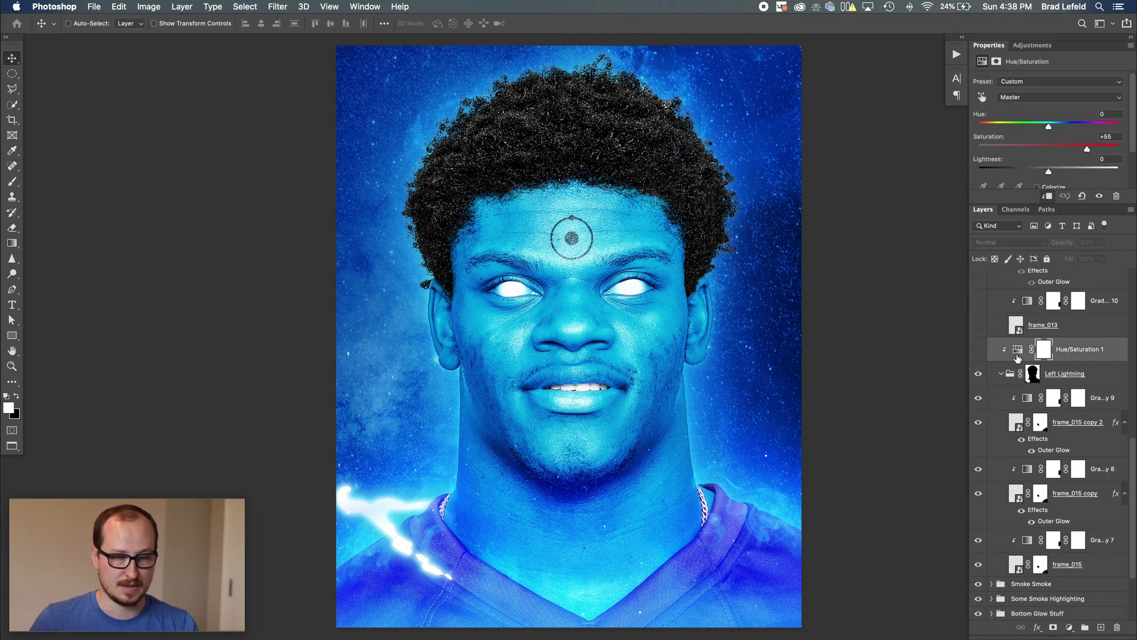
left_click(979, 350)
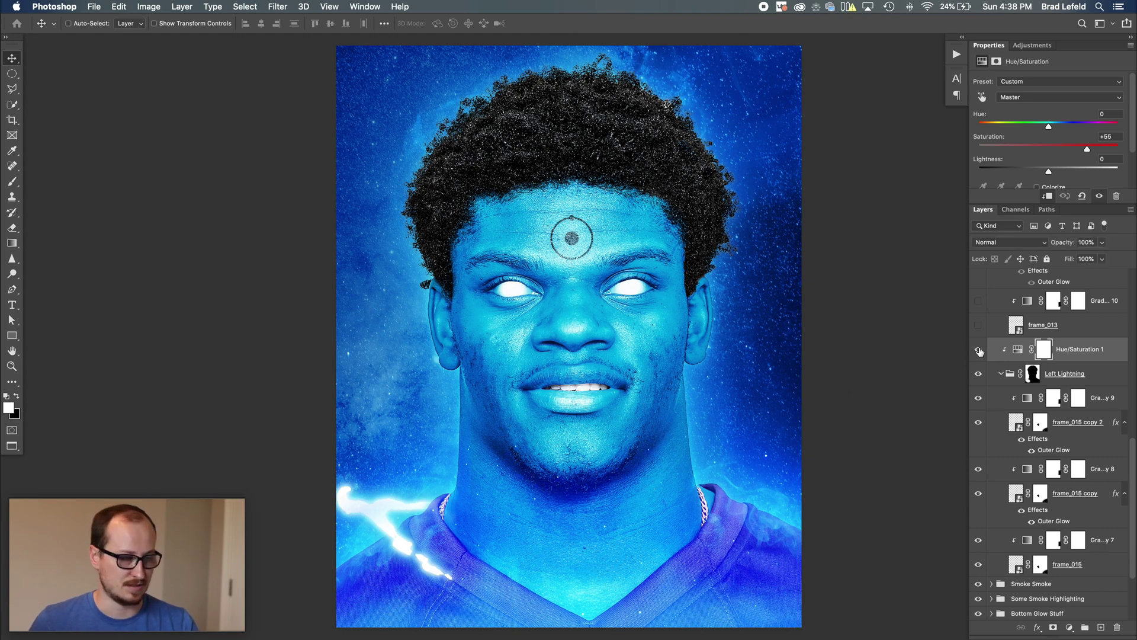
left_click(978, 350)
left_click(978, 350)
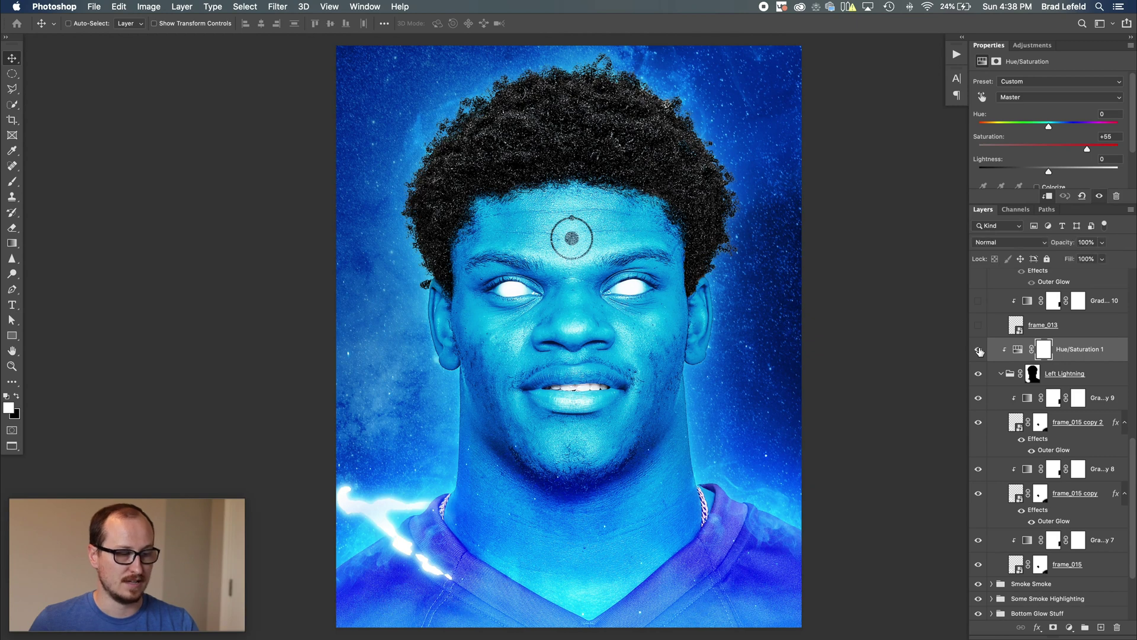
- Show the three frame_013 lightning layers and their gradient maps in the Right Lightning group, plus the Hue/Saturation 1 copy adjustment above it
scroll(998, 354, "up", 6)
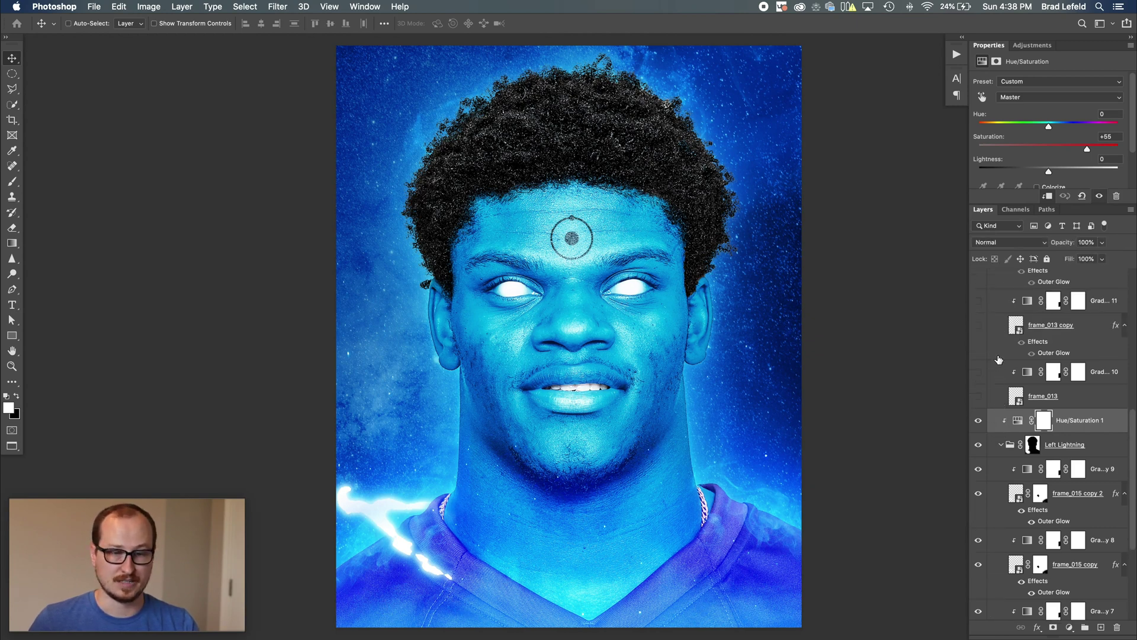
scroll(998, 355, "up", 3)
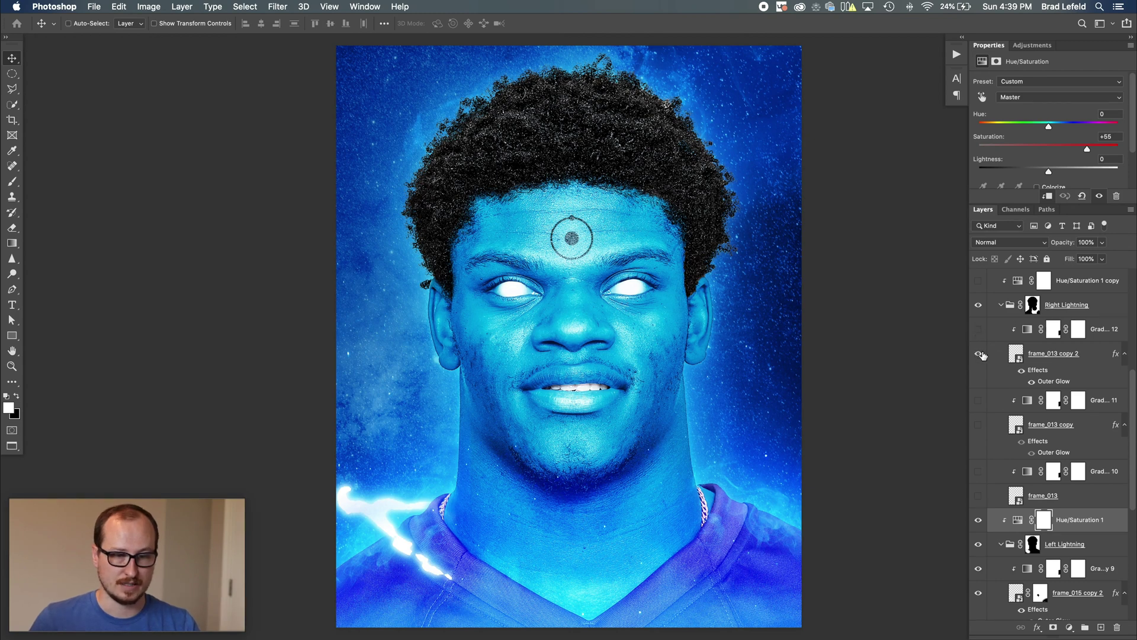
left_click(978, 354)
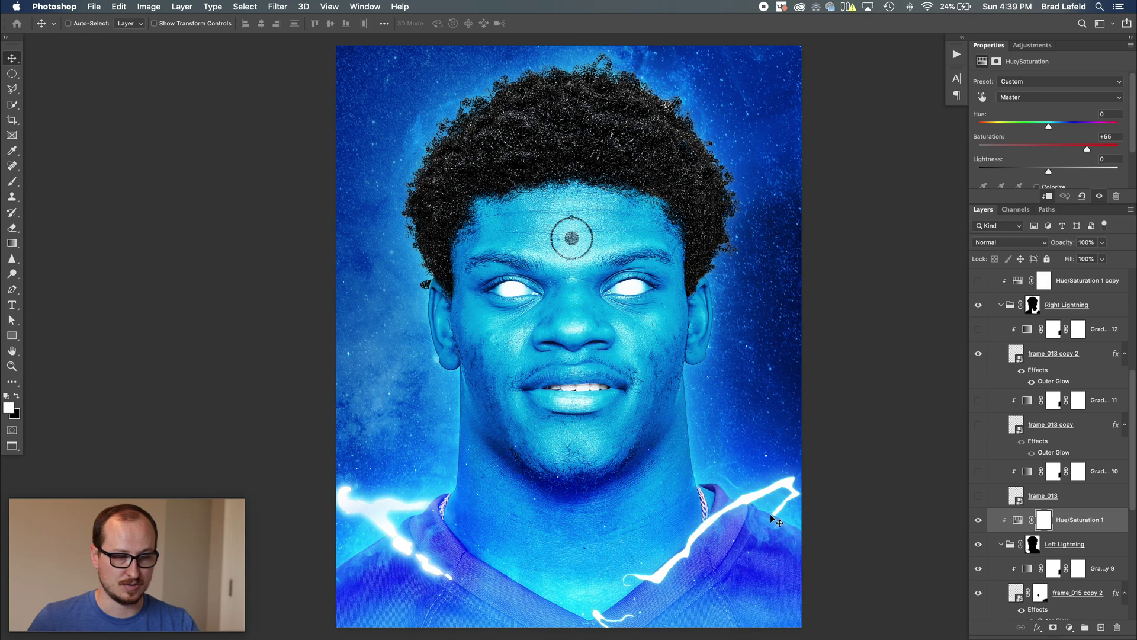
left_click(979, 427)
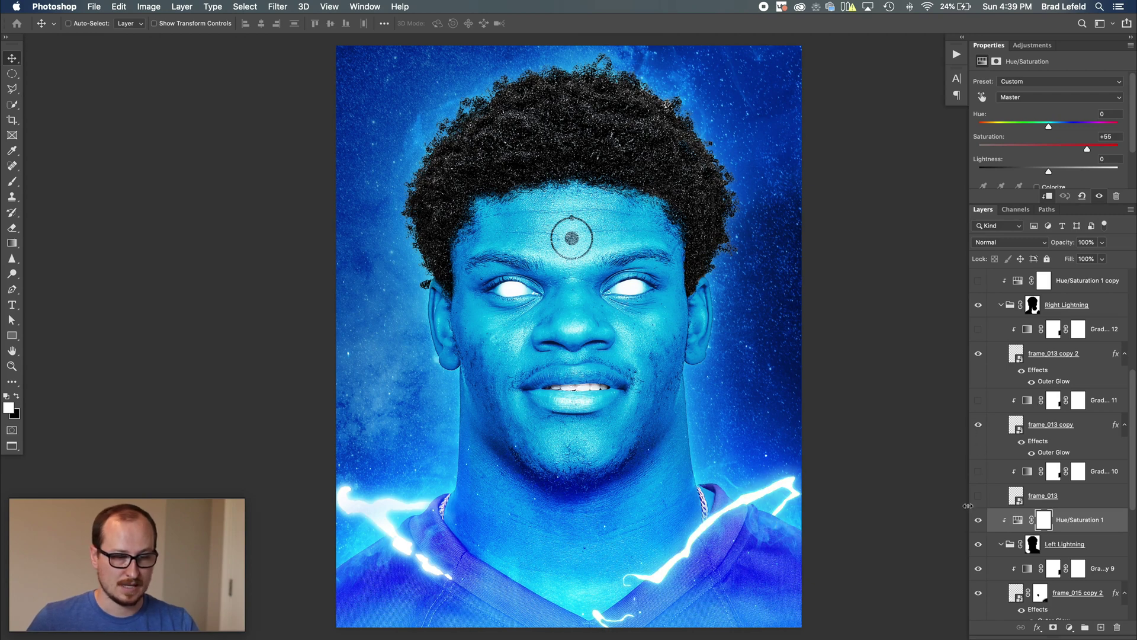
left_click(978, 472)
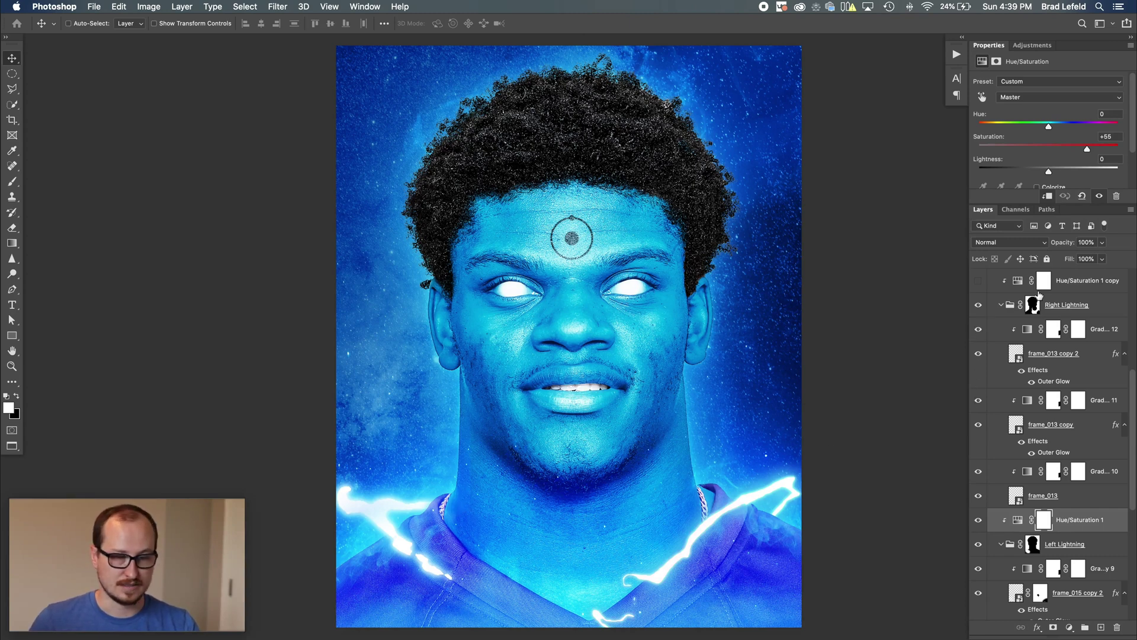
left_click(978, 283)
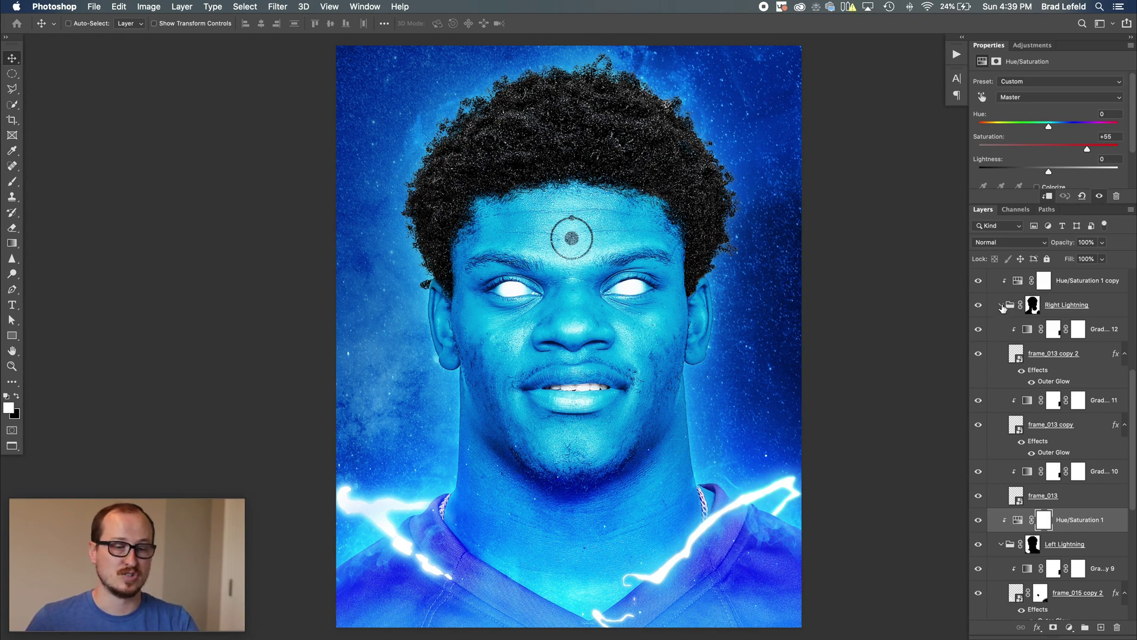
- Collapse the Right Lightning and Left Lightning groups, and bring the Textures group's layers into view
left_click(999, 304)
left_click(998, 356)
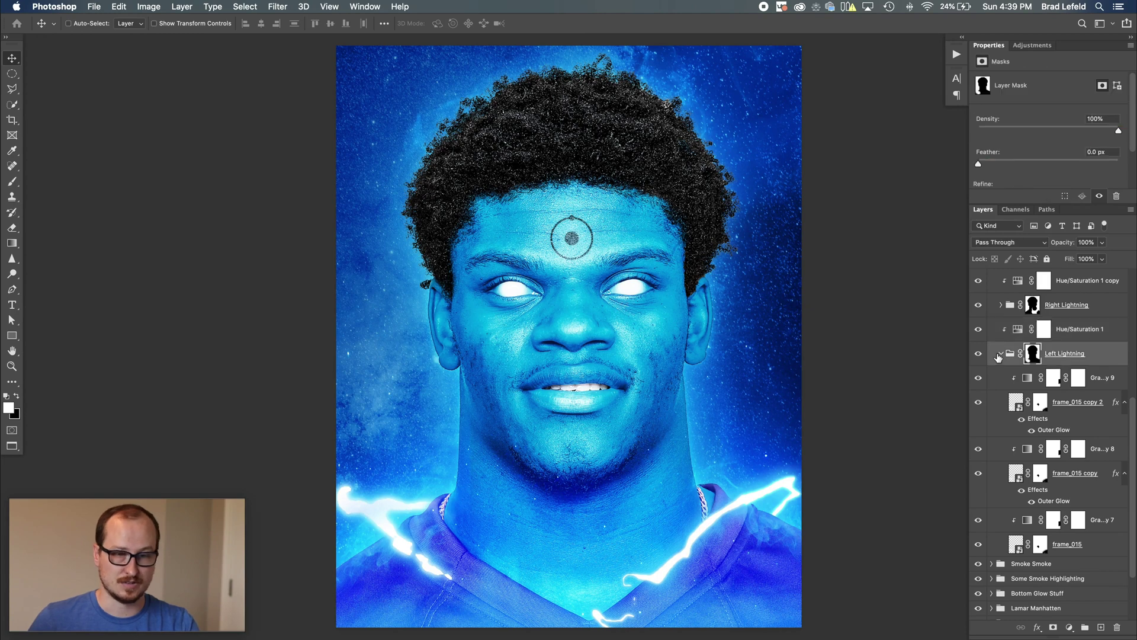
left_click(1001, 356)
scroll(992, 356, "up", 6)
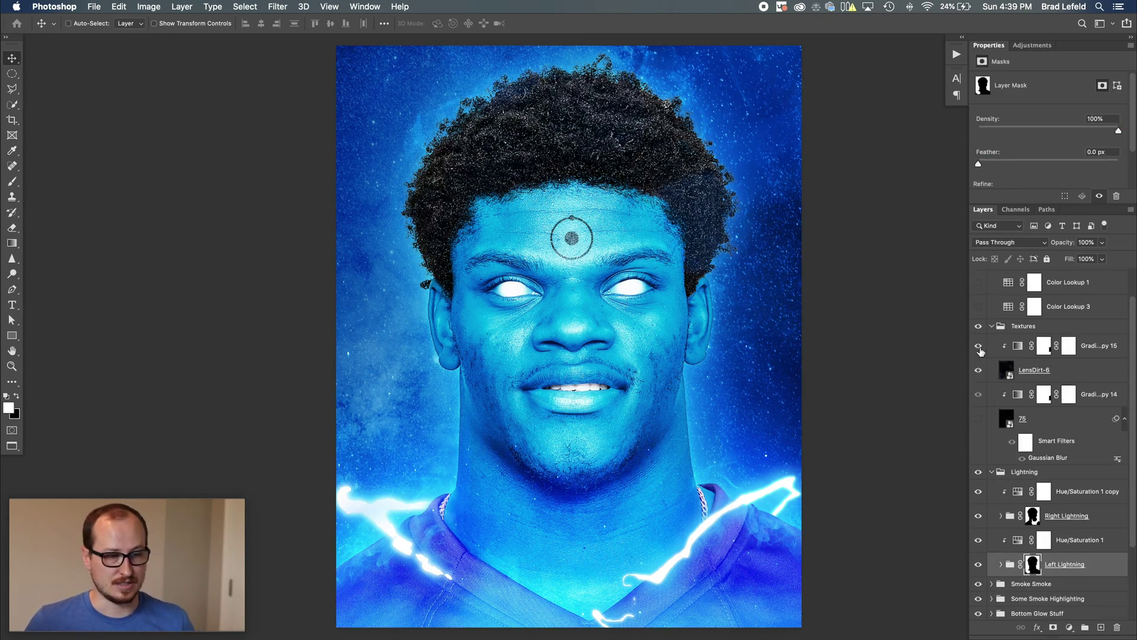
- Compare the LensDirt-6 texture on and off, and show the gradient map clipped to it in the Textures group
left_click(987, 363)
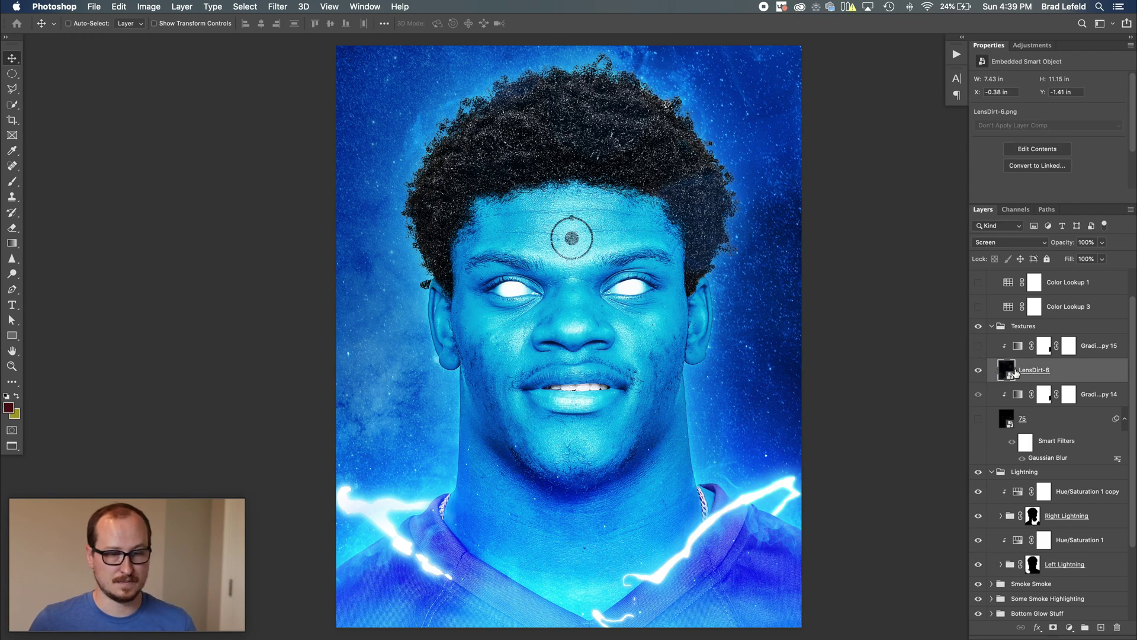
left_click(978, 371)
left_click(977, 372)
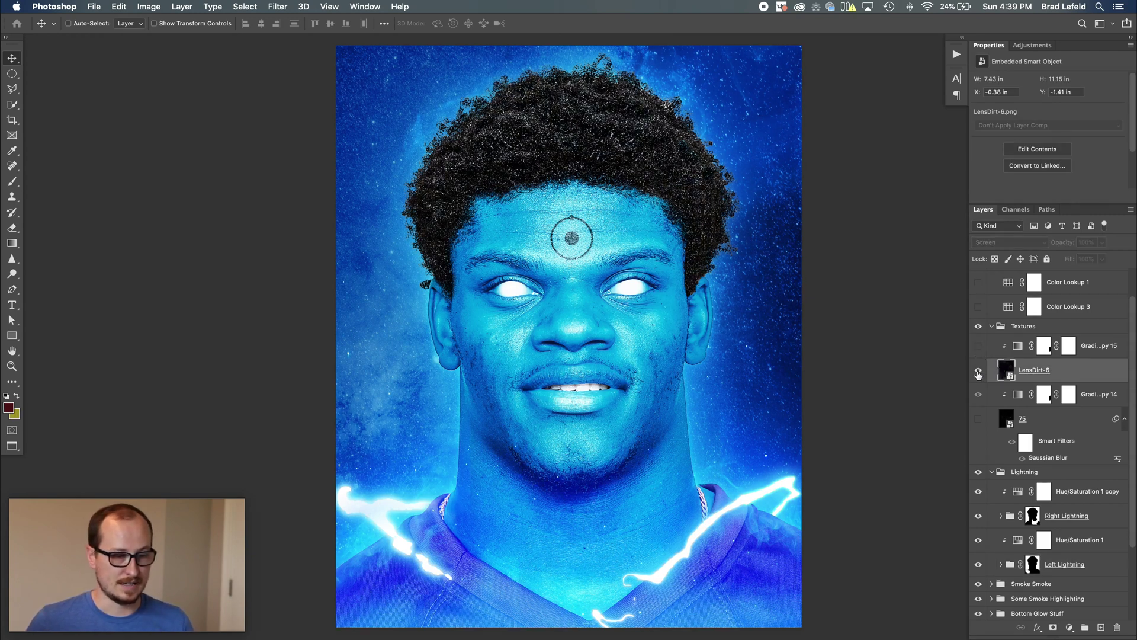
left_click(1016, 349)
left_click(979, 346)
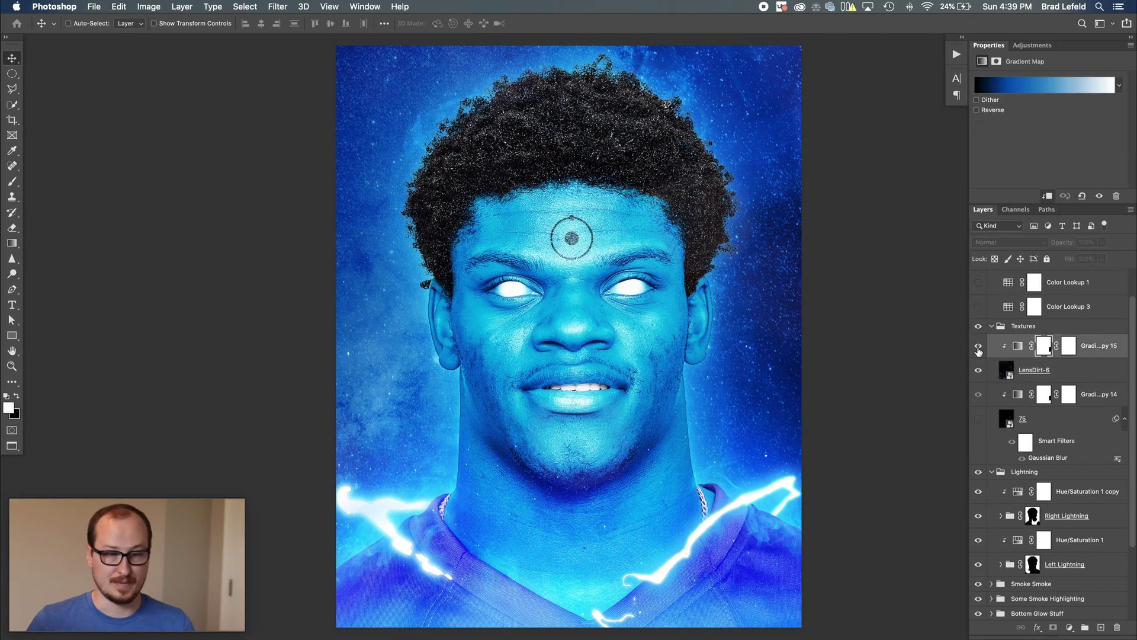
- Show the 75 texture layer, view the source image inside its smart object, and return to the composite
left_click(978, 395)
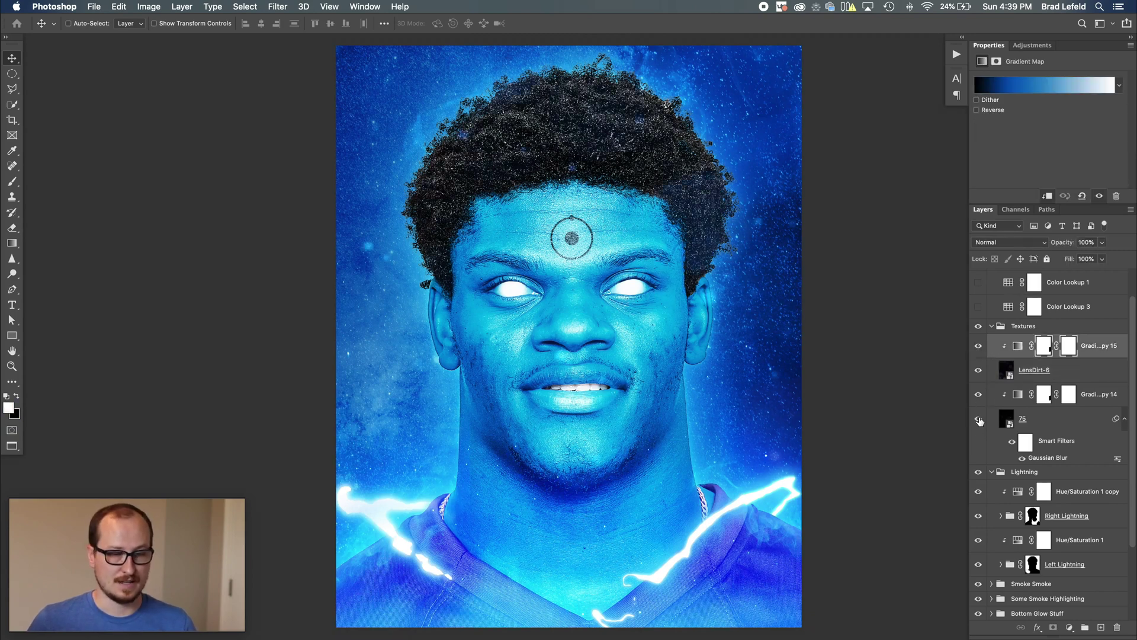
double_click(1006, 420)
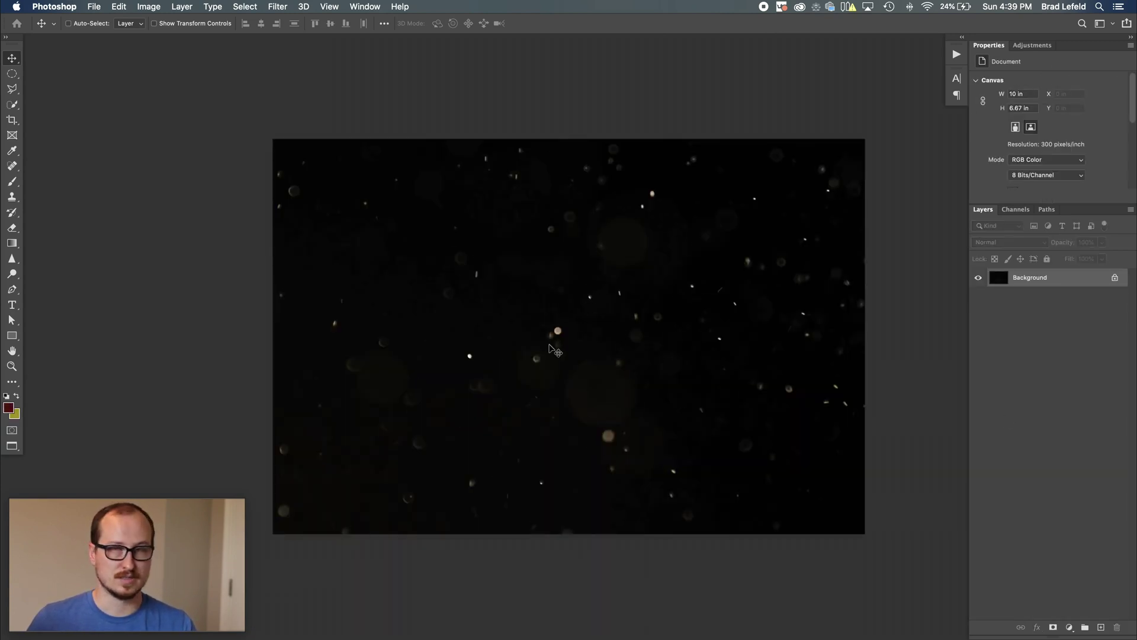
key("super+w")
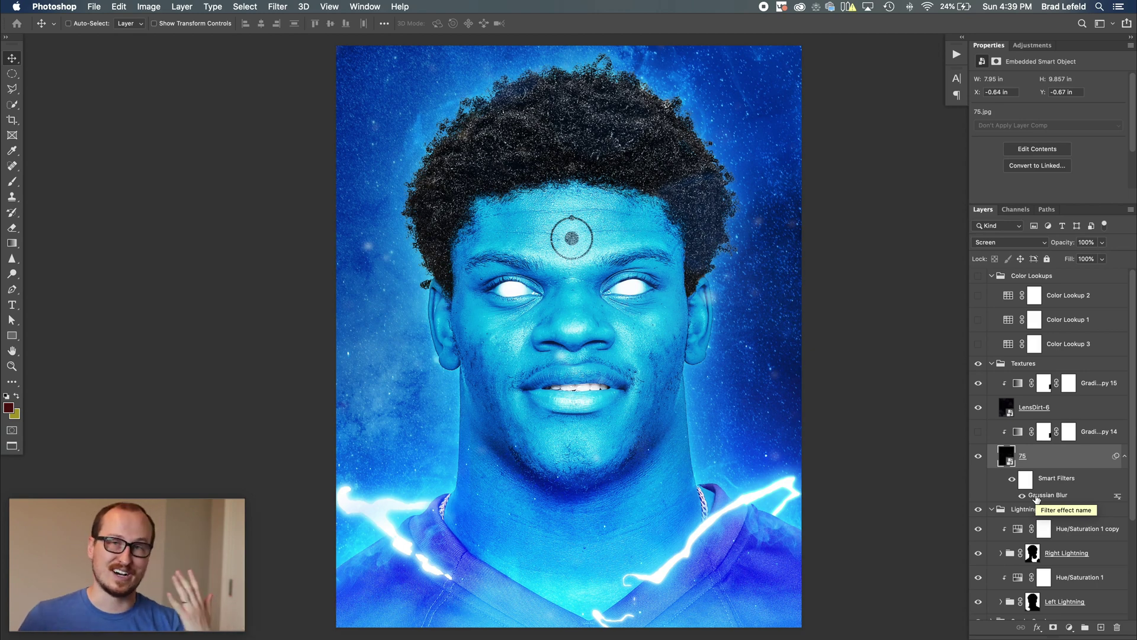
- Show the gradient map clipped to the 75 layer and compare the texture with and without its Gaussian Blur
left_click(979, 433)
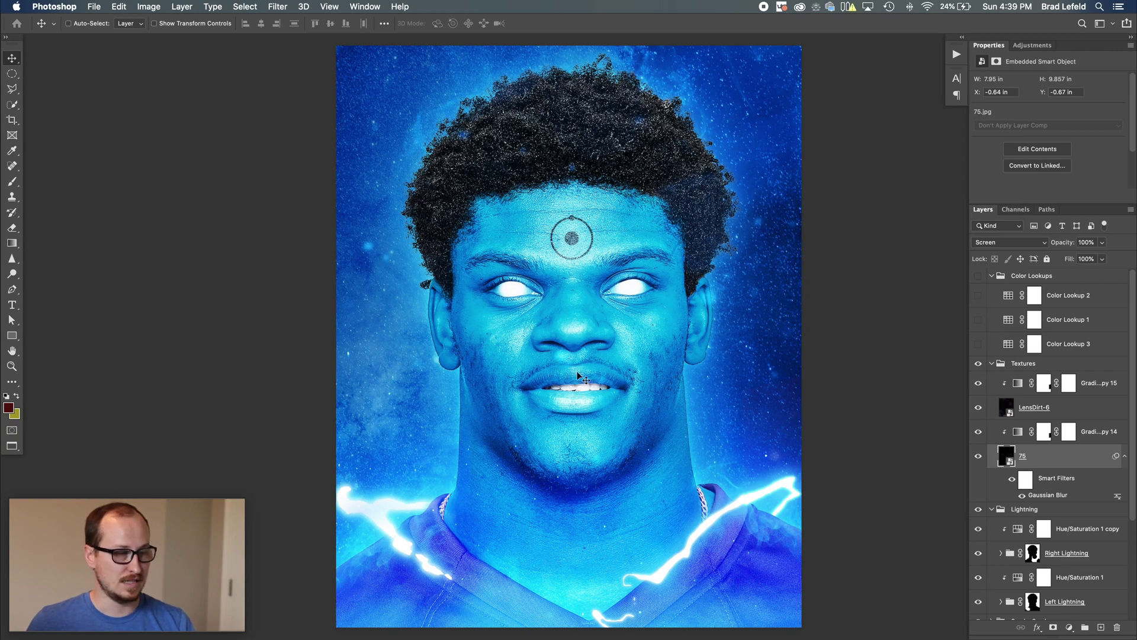
left_click(1021, 495)
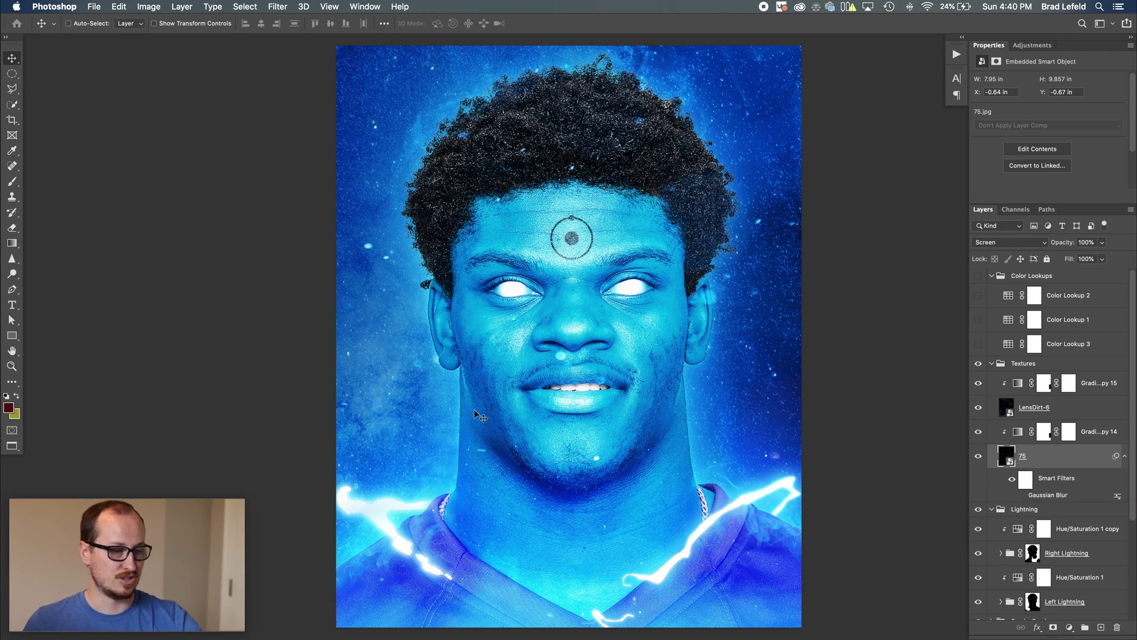
left_click(1022, 497)
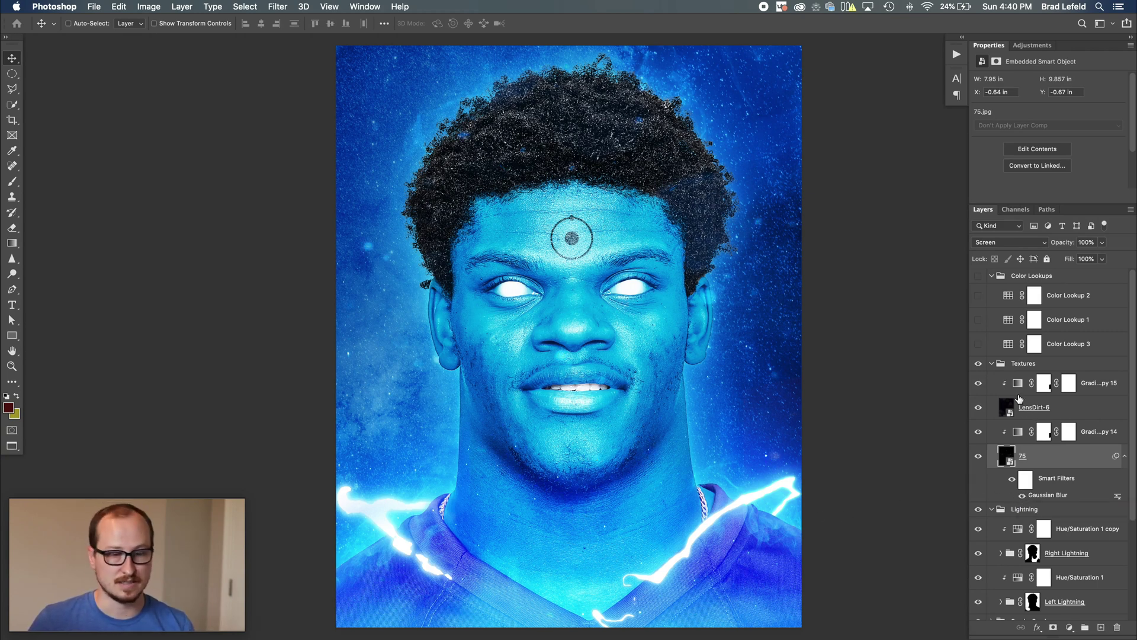
- Collapse the Textures and Lightning groups, and show the Color Lookups group
left_click(992, 364)
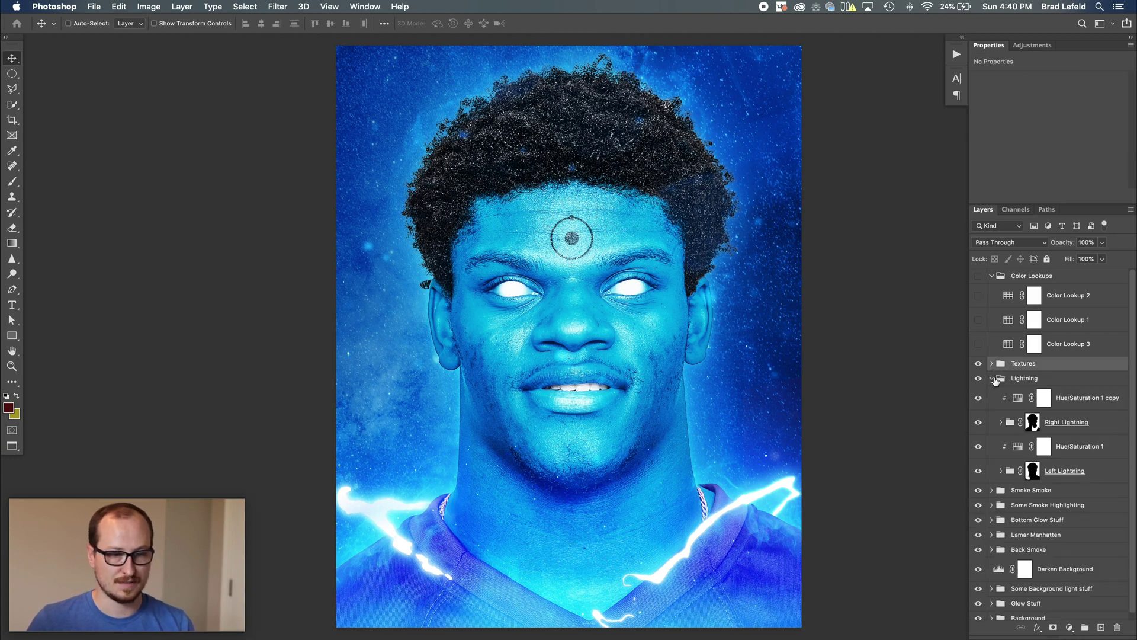
left_click(992, 378)
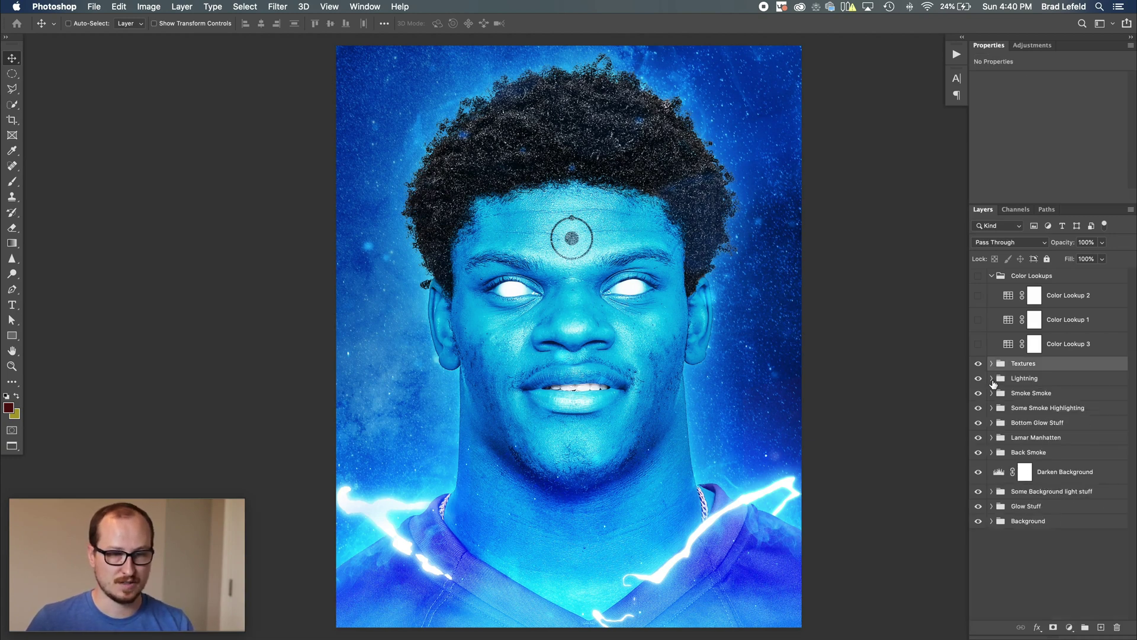
left_click(1023, 278)
left_click(978, 275)
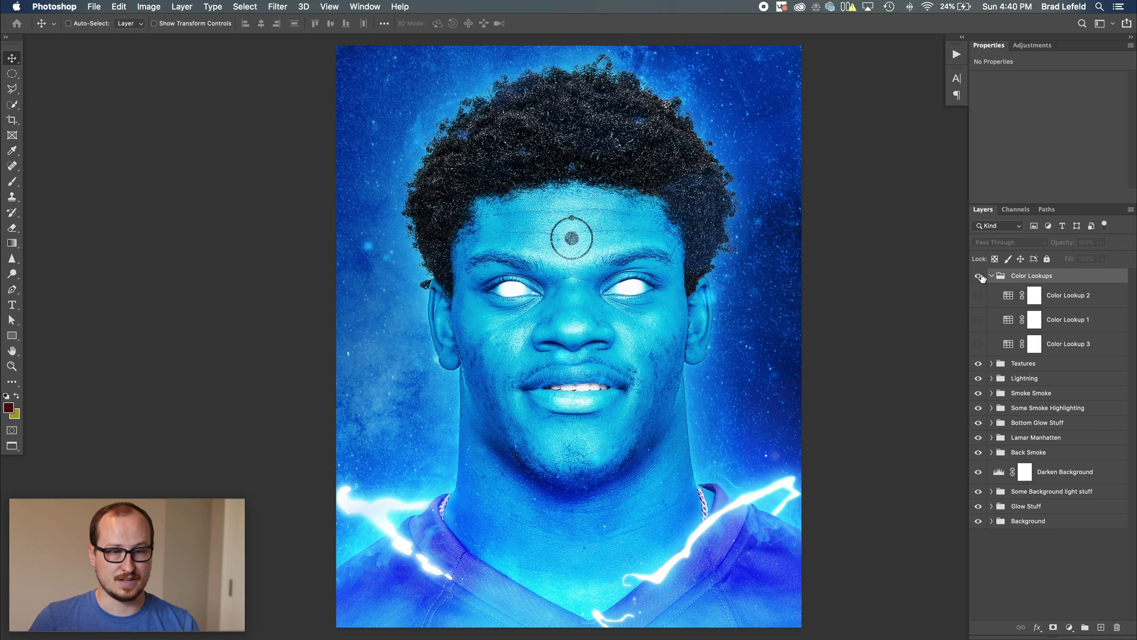
- Select the Color Lookup 3 adjustment and widen the panels enough to read its full 3DLUT file path
left_click(1066, 344)
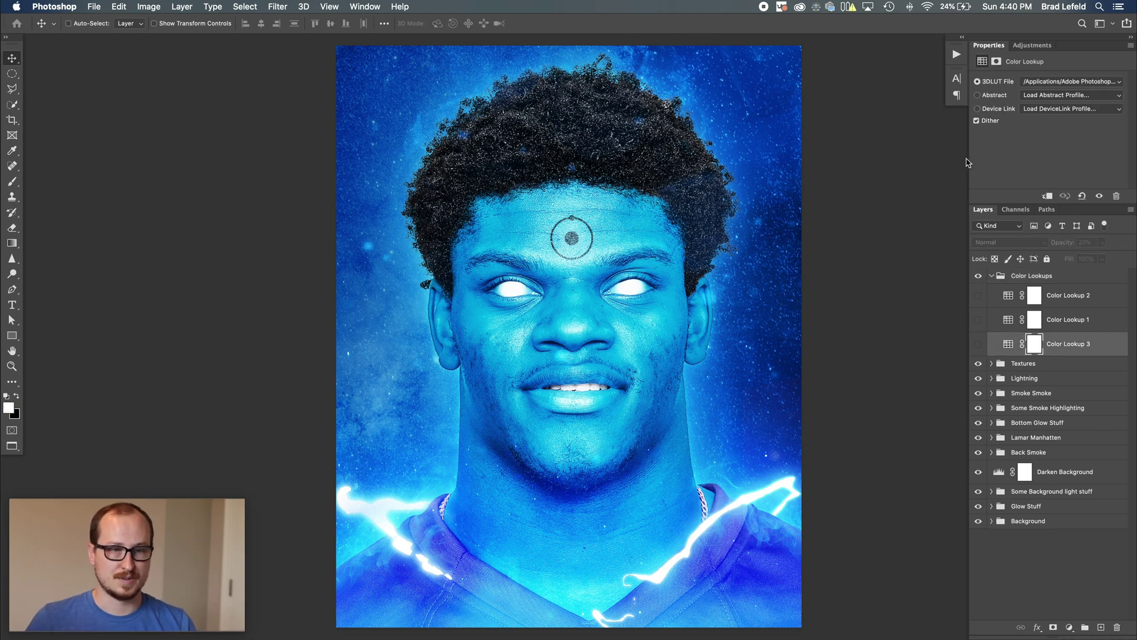
left_click_drag(969, 159, 849, 160)
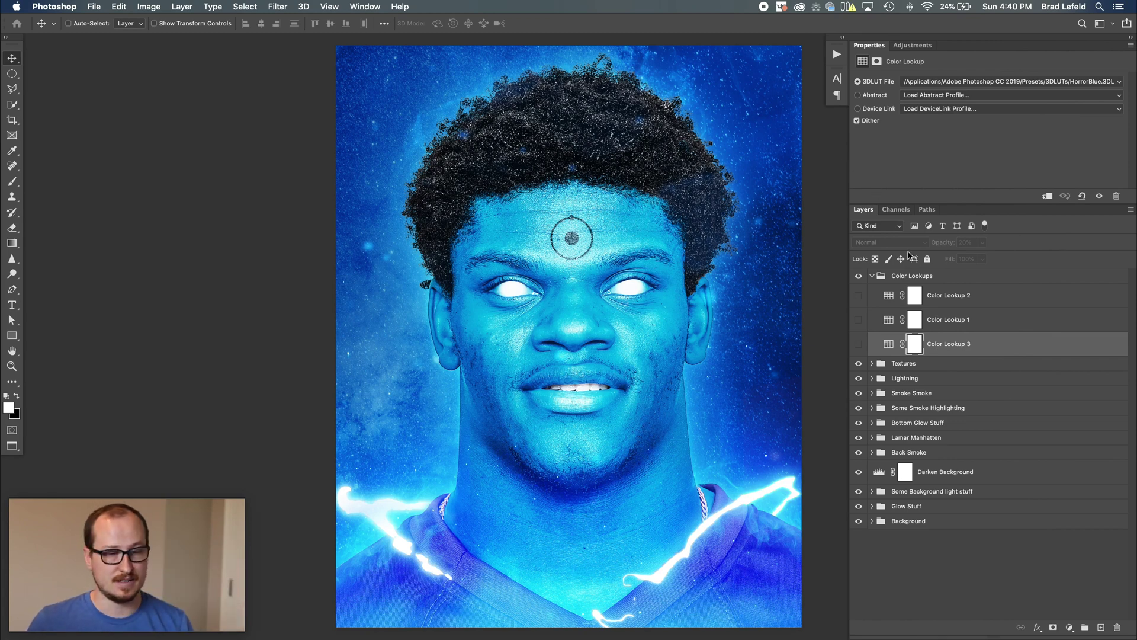
left_click(945, 339)
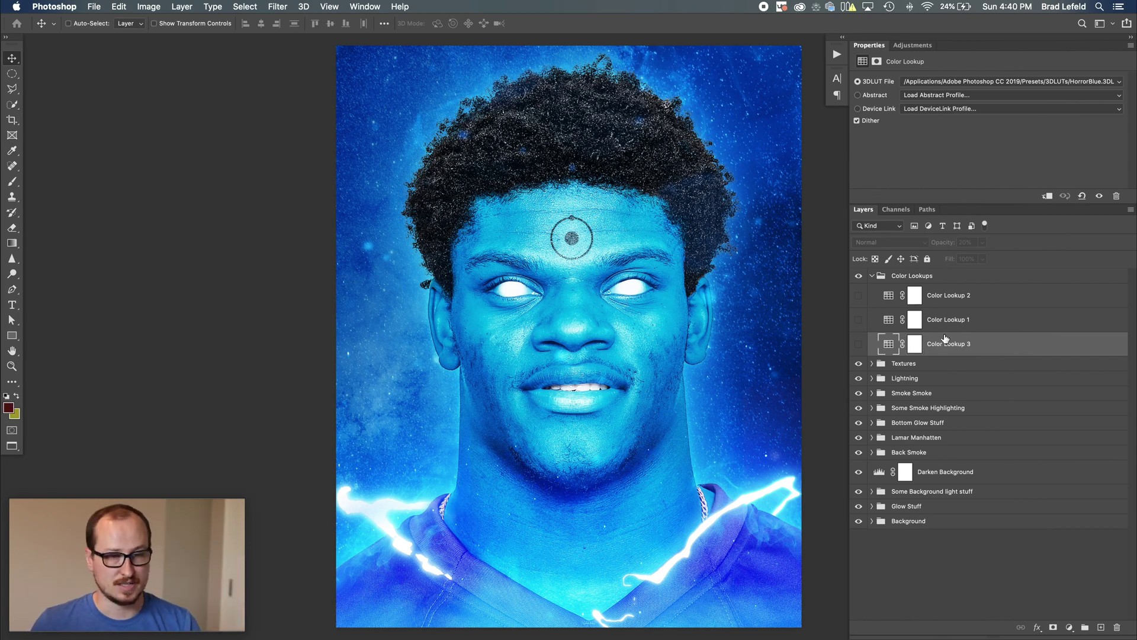
- Show Color Lookup 3 and compare its effect off, at 100% opacity, and at 20% opacity, leaving it on at 20%
left_click(858, 345)
left_click(858, 345)
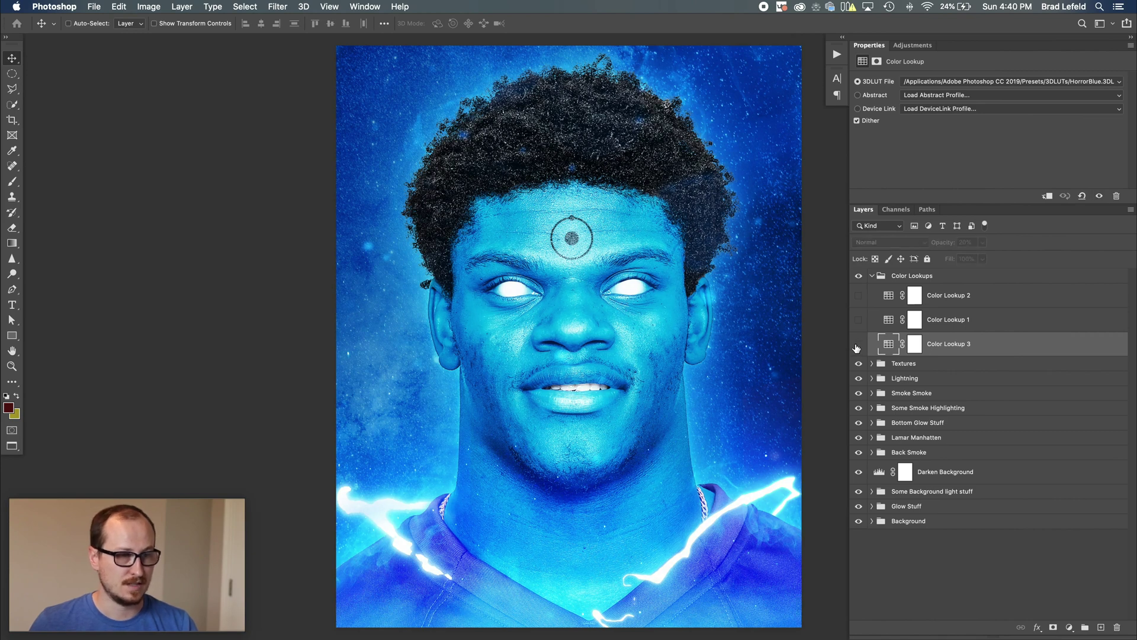
left_click(858, 344)
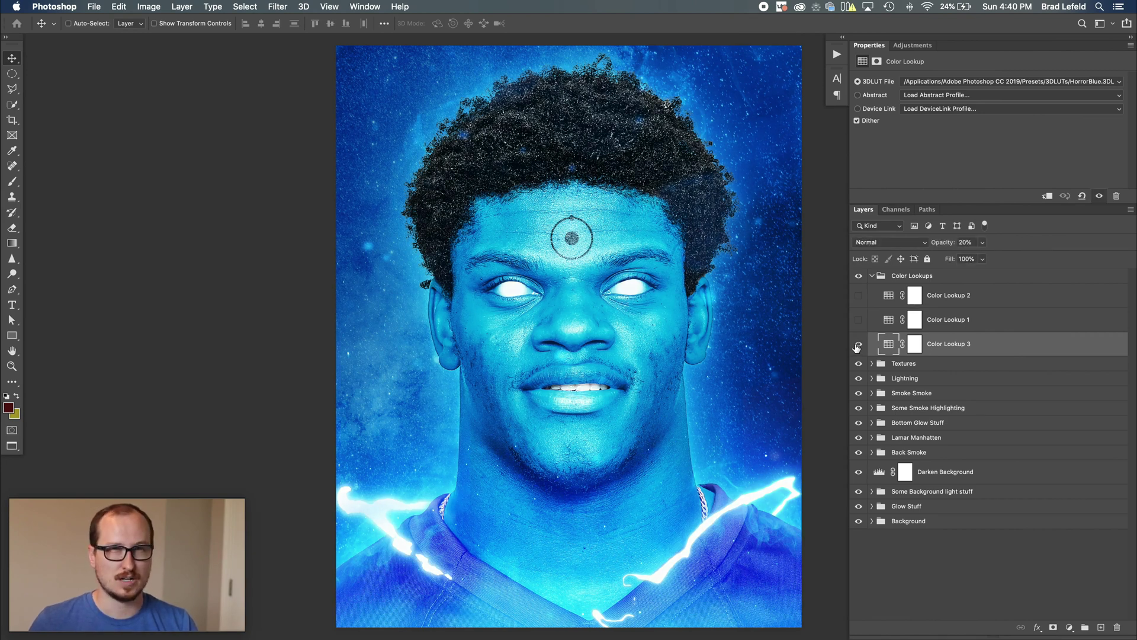
left_click(857, 346)
left_click(856, 346)
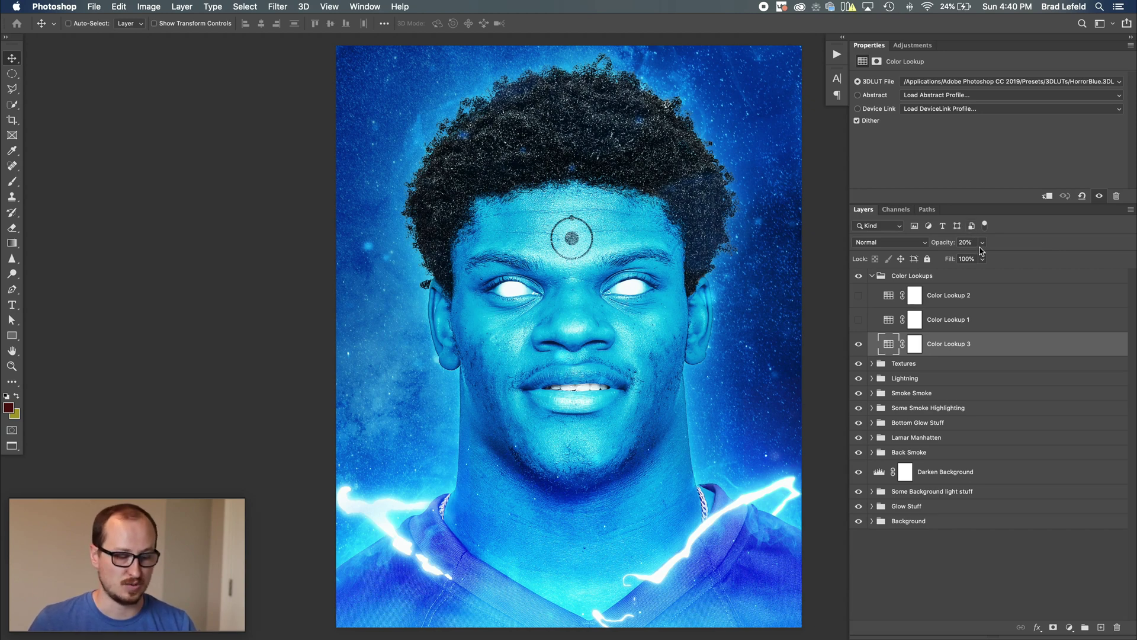
key("0")
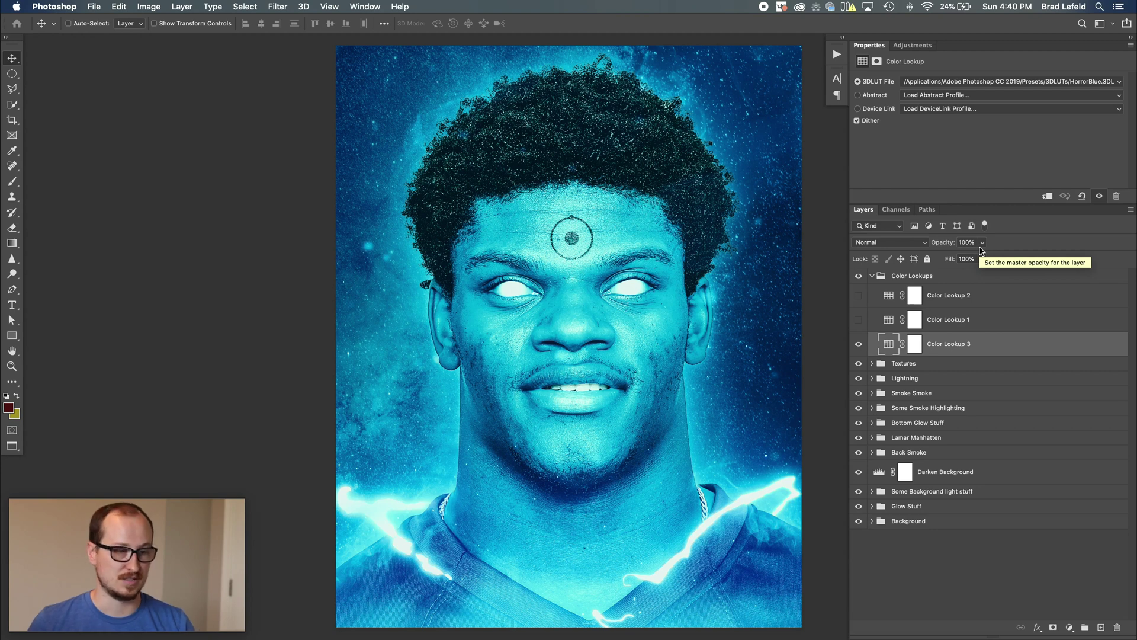
key("2")
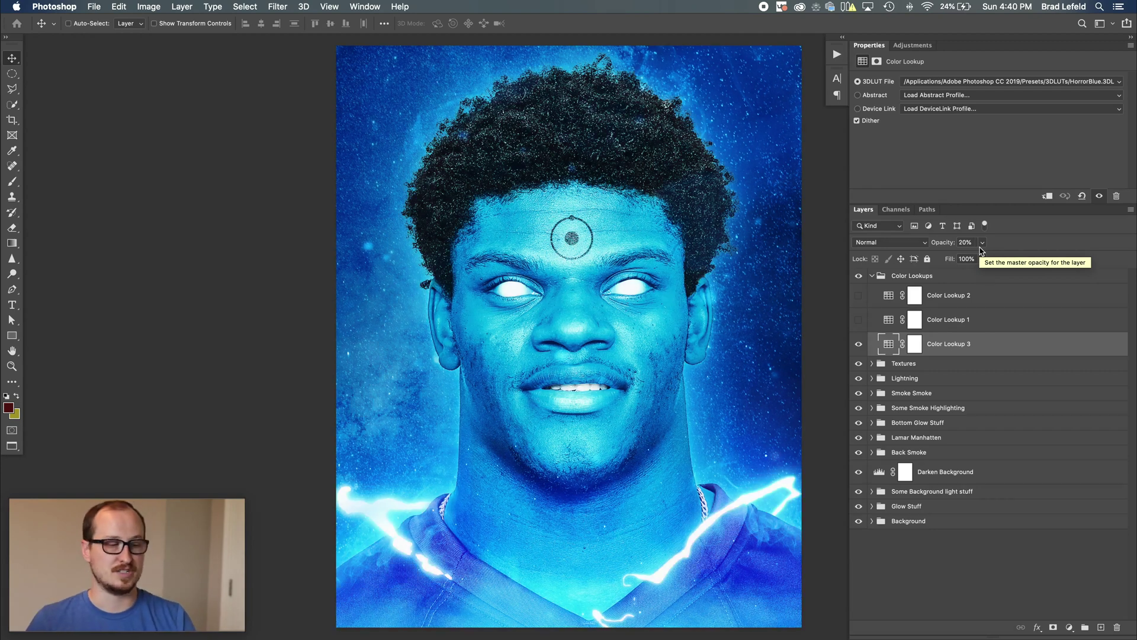
- Review Color Lookup 1's 3DLUT file and show the adjustment
left_click(947, 327)
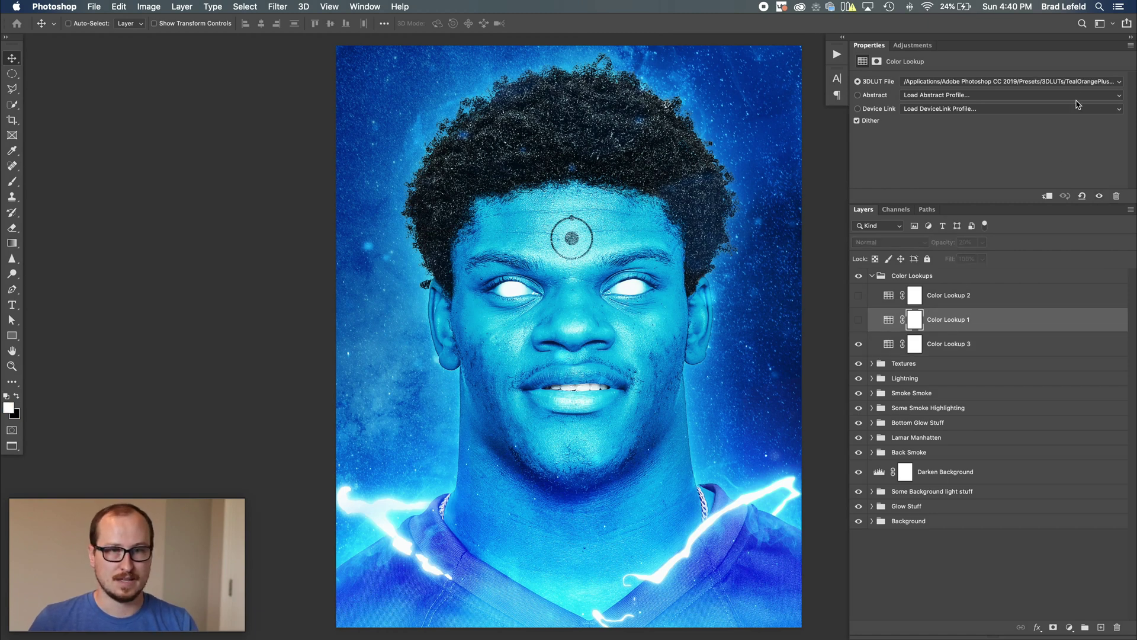
left_click(859, 323)
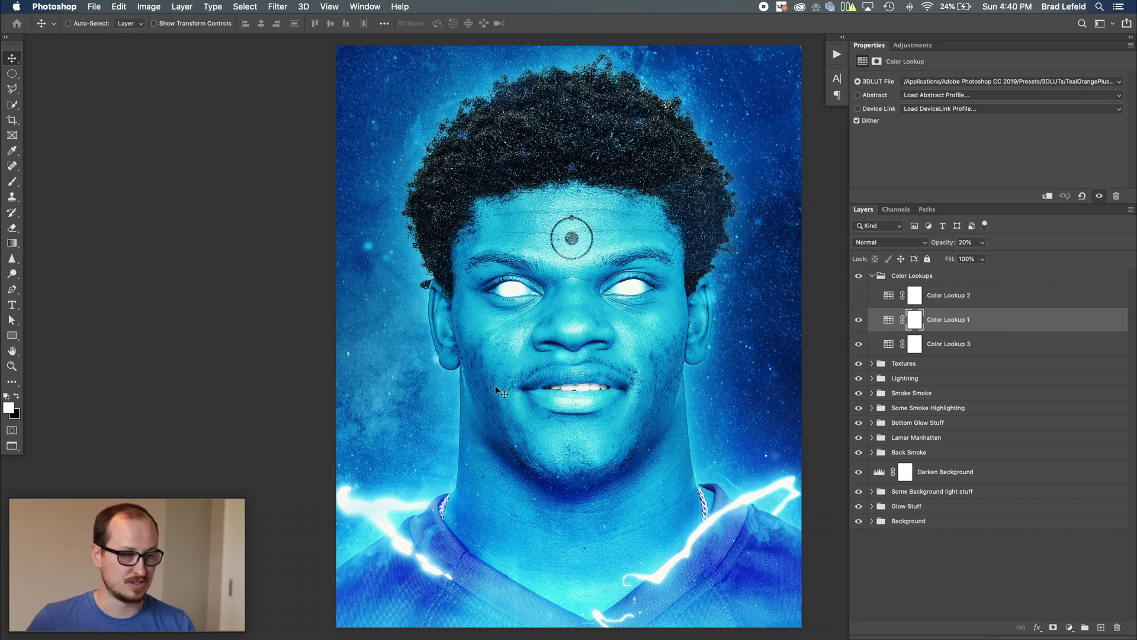
- Show the Color Lookup 2 adjustment at 20% opacity, narrow the panels, and collapse the Color Lookups group
left_click(966, 303)
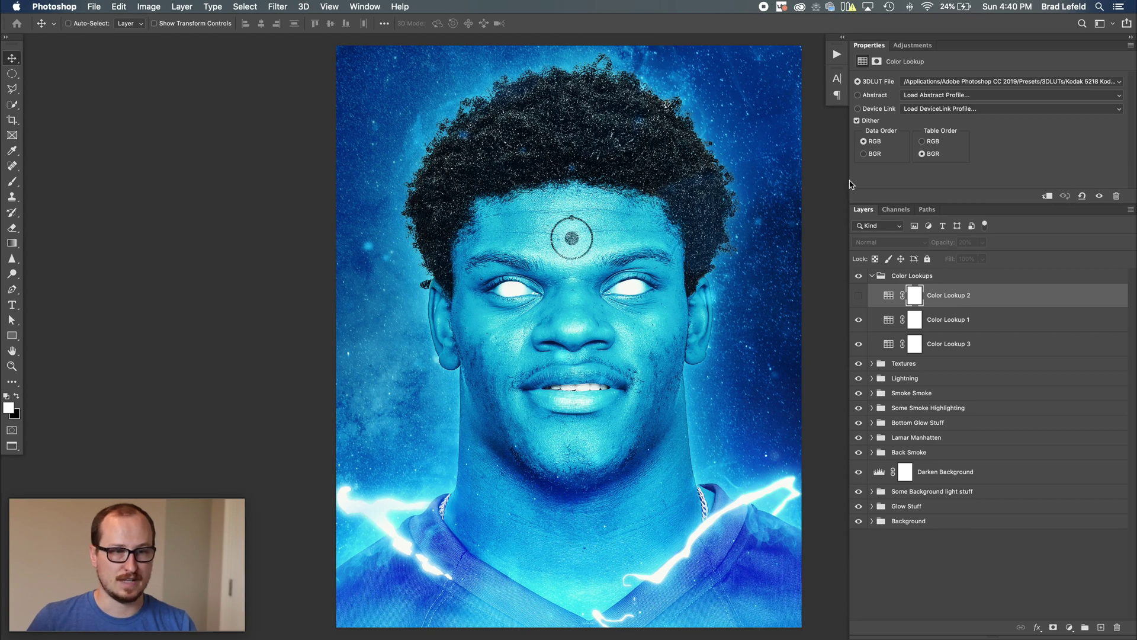
left_click_drag(849, 182, 874, 172)
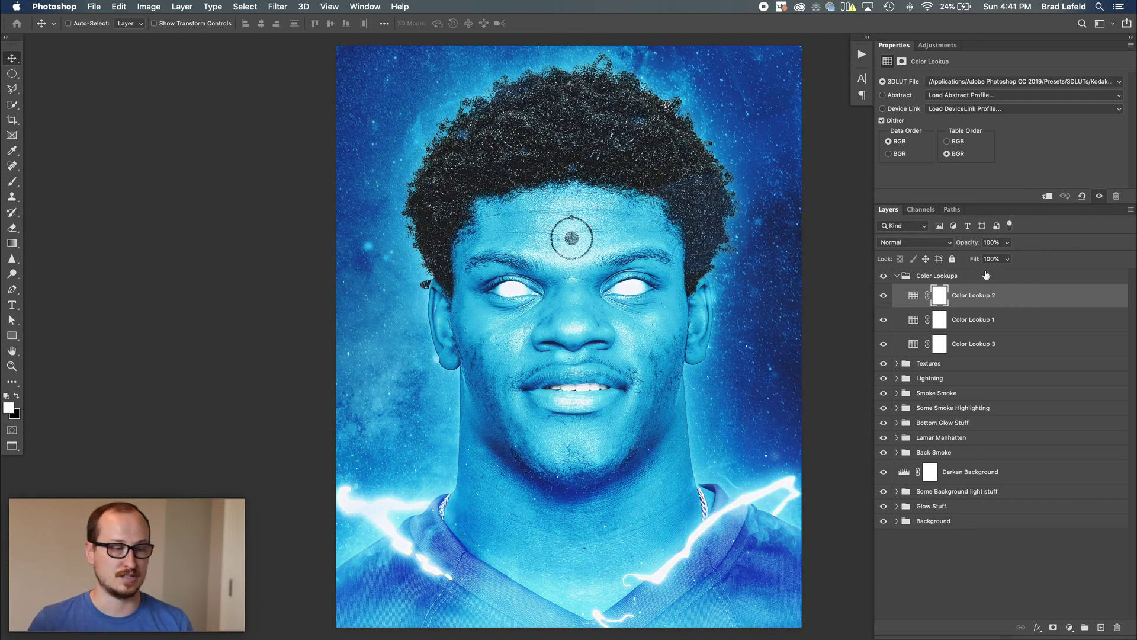
key("2")
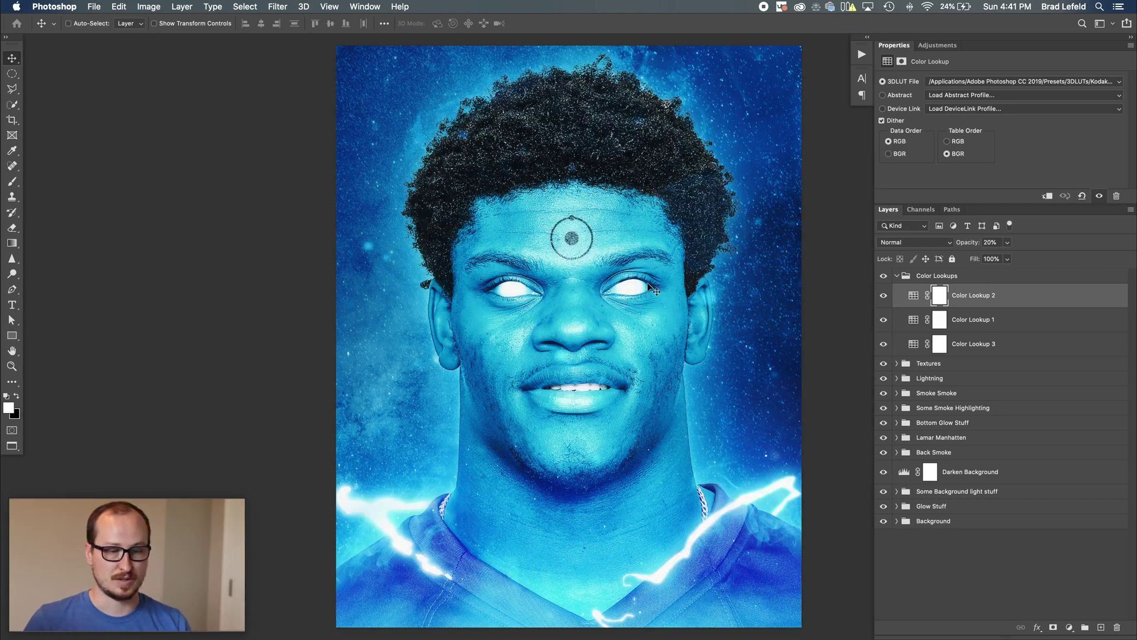
left_click(896, 276)
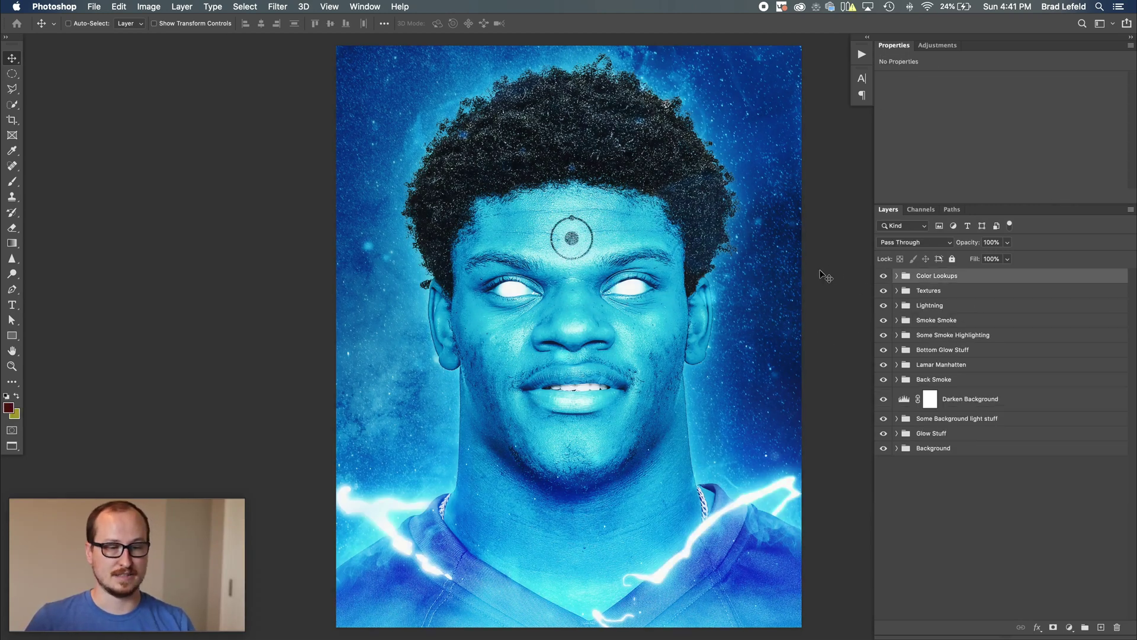